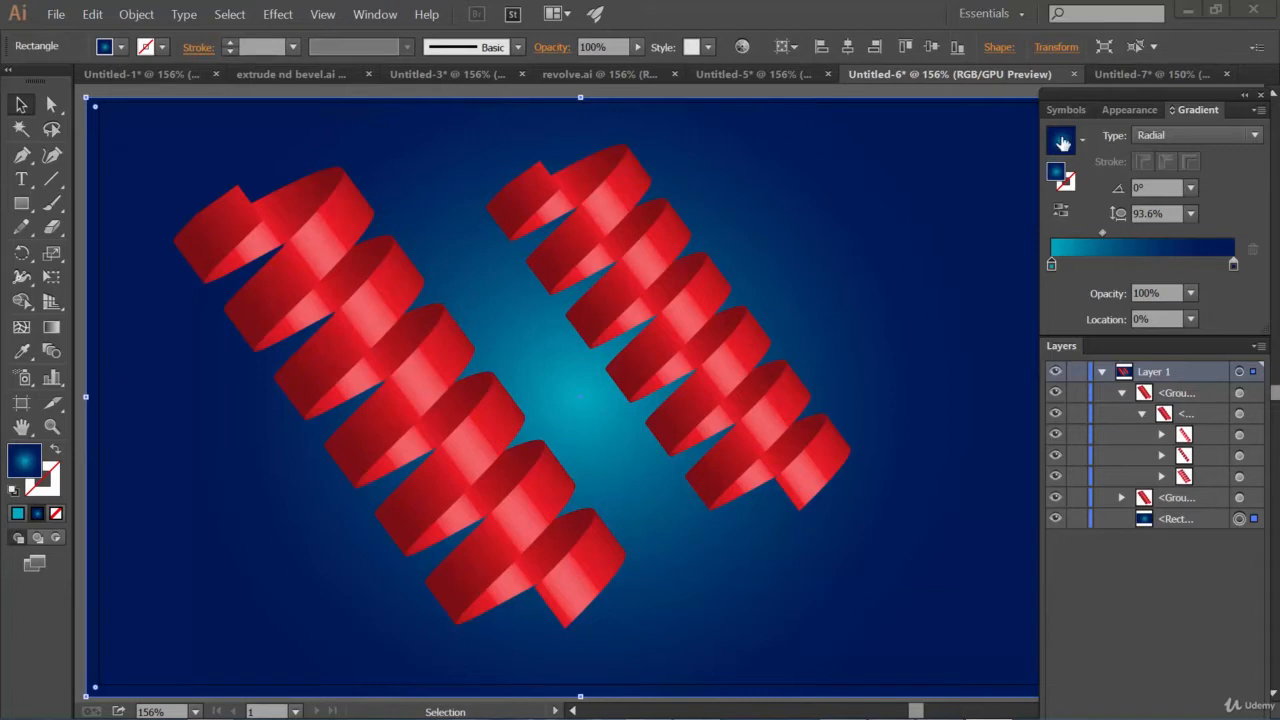
Compare the red spiral ribbon artwork in Untitled-6 with the blank Untitled-7 document, ending in Untitled-7.
click(1139, 75)
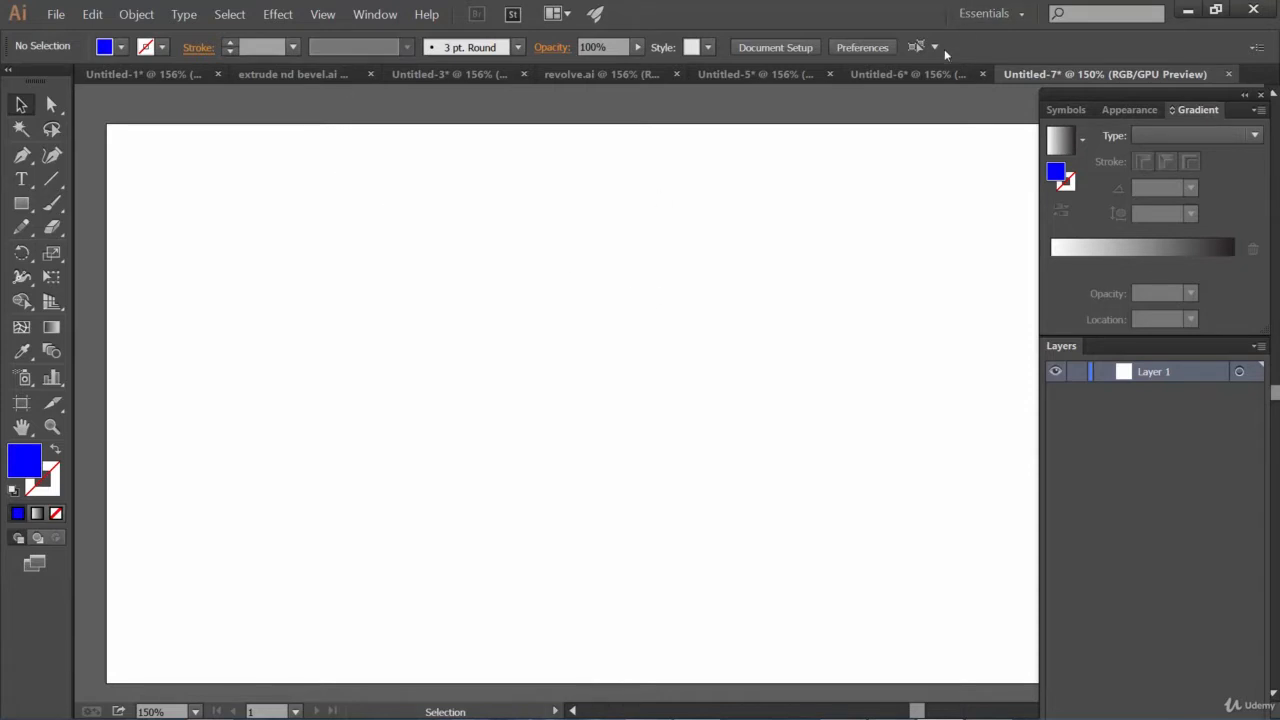
click(908, 75)
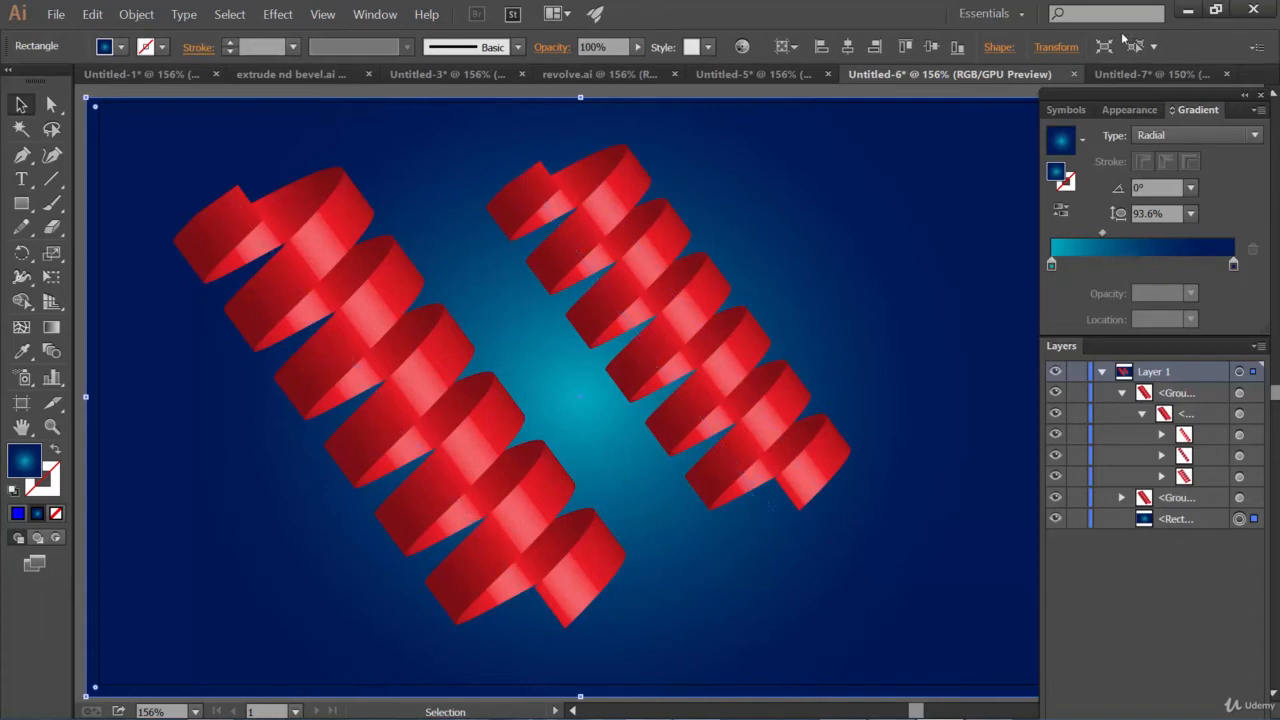
click(1148, 74)
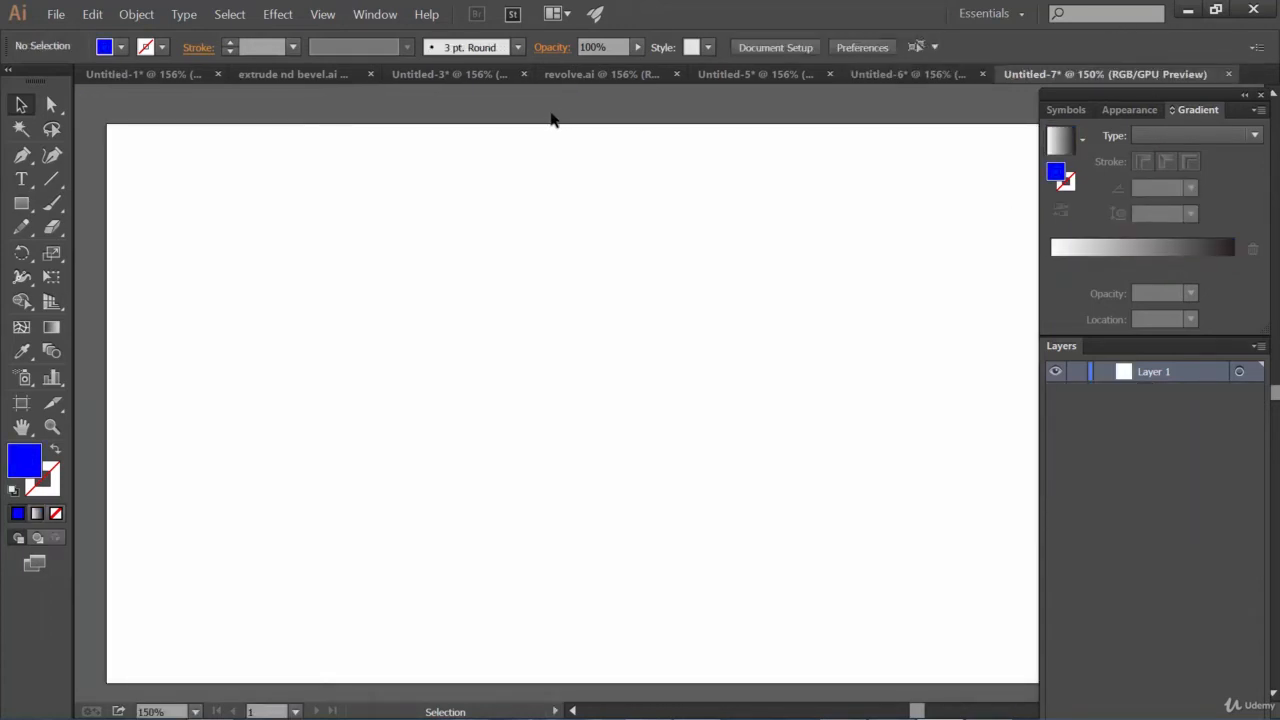
click(915, 74)
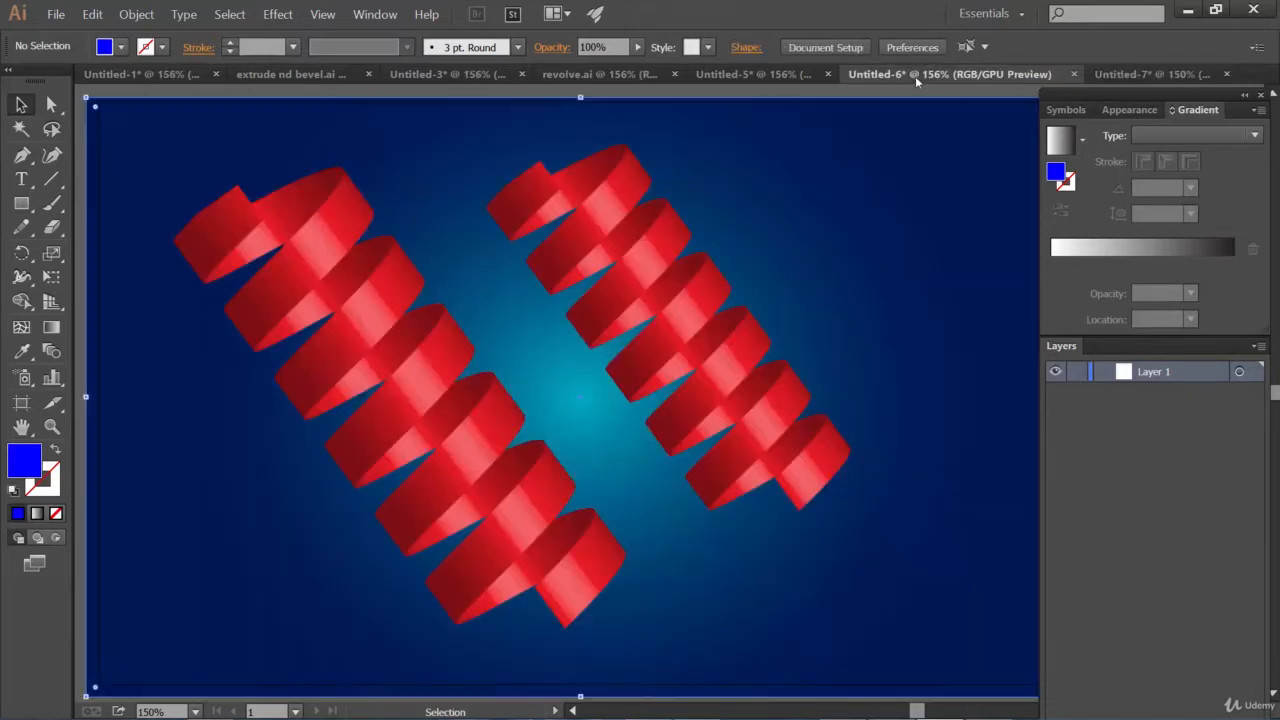
key(ctrl+a)
click(1177, 75)
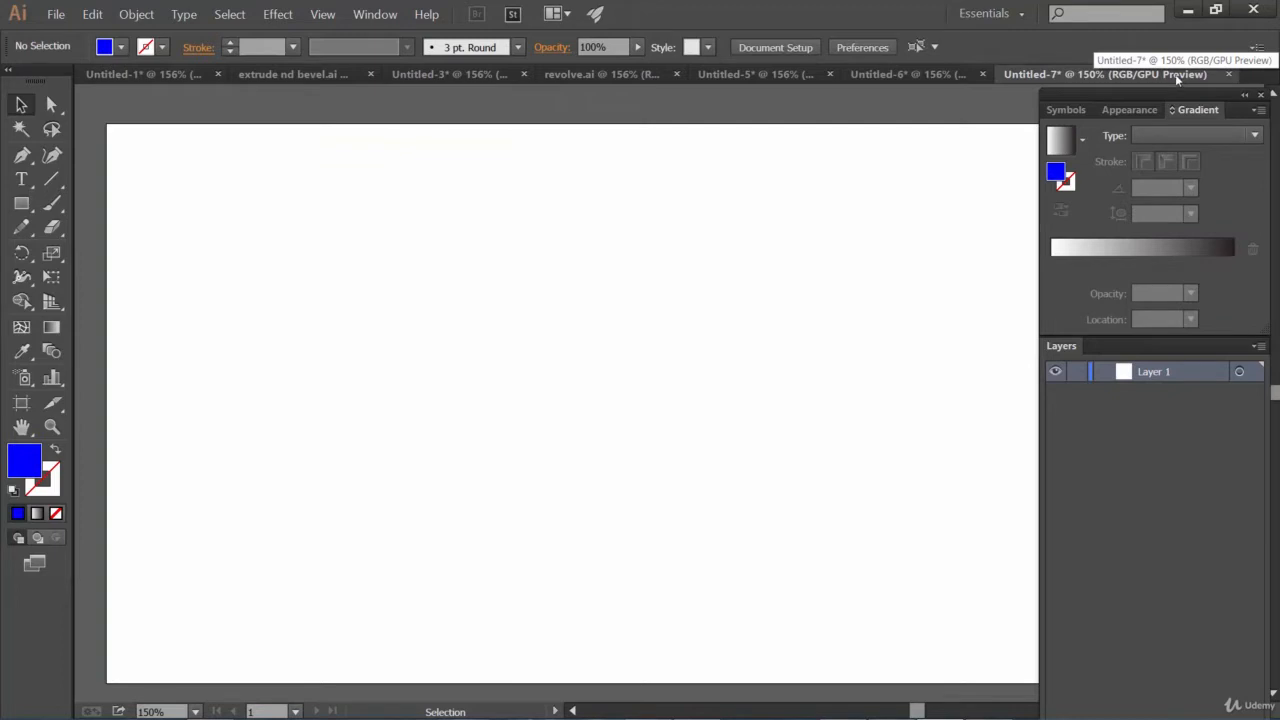
click(905, 74)
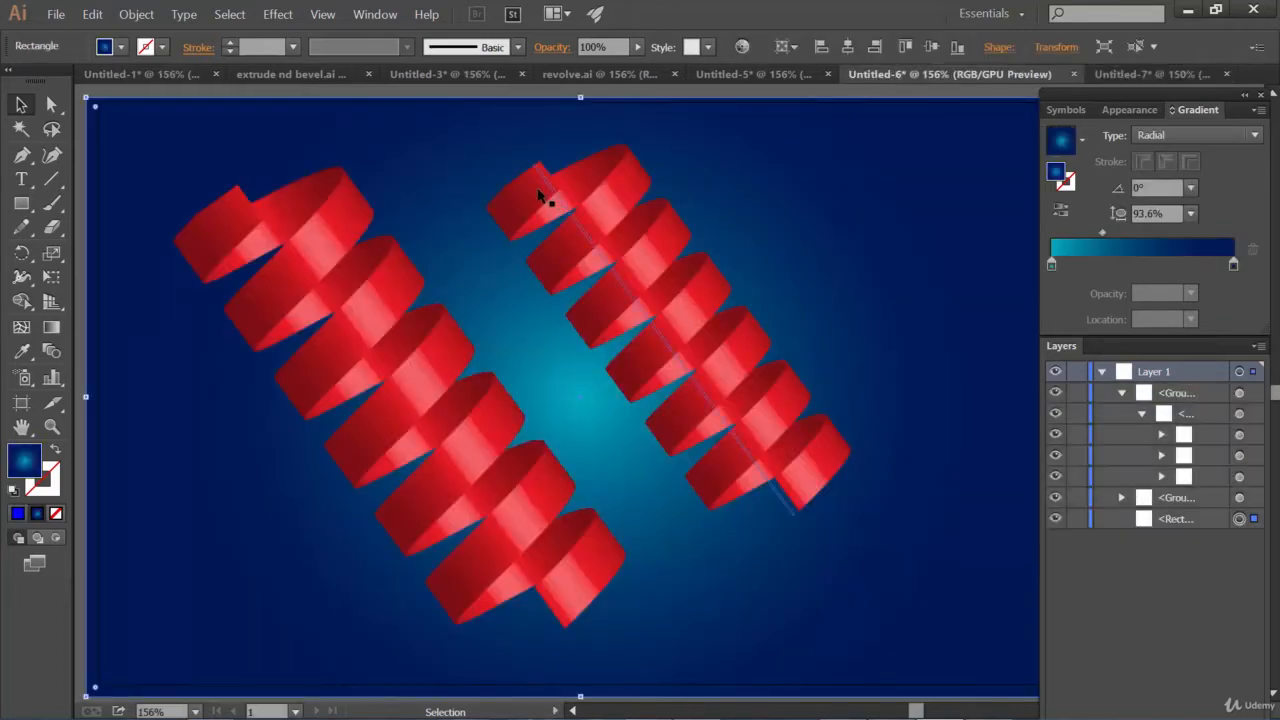
click(1120, 74)
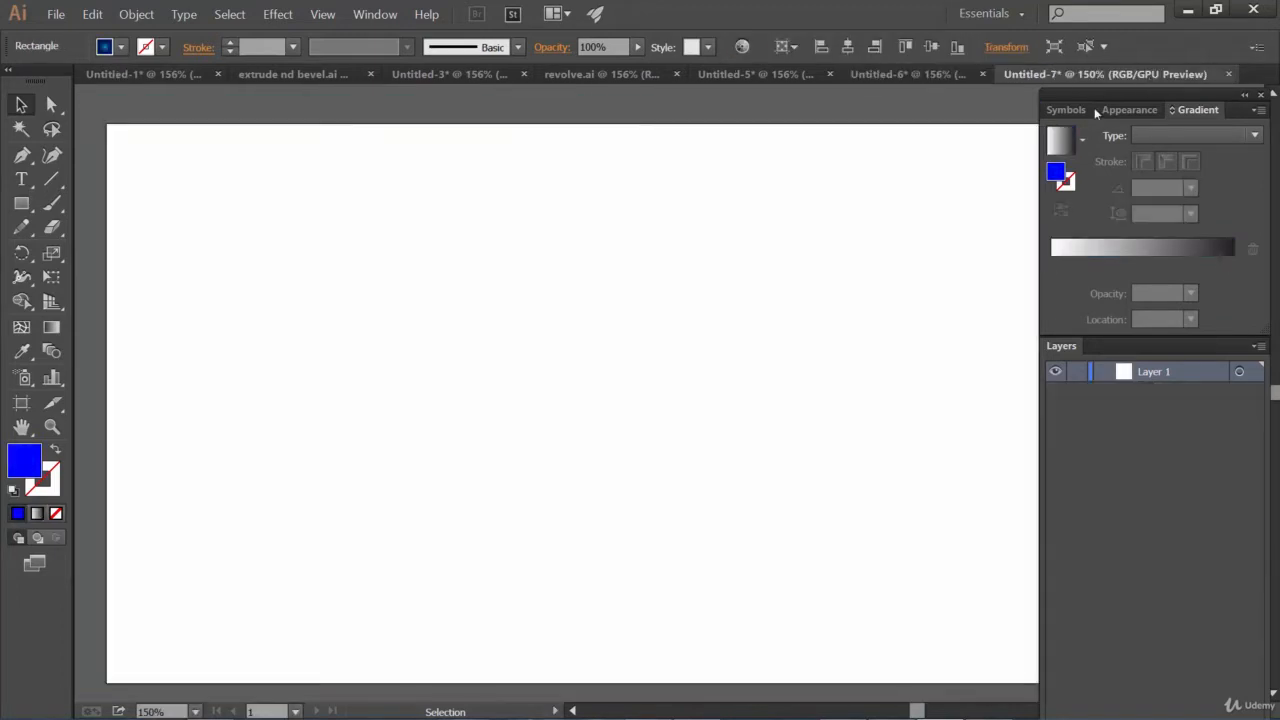
Draw a long, thin blue rectangle near the artboard's upper edge and place an aligned copy directly beneath it.
click(23, 205)
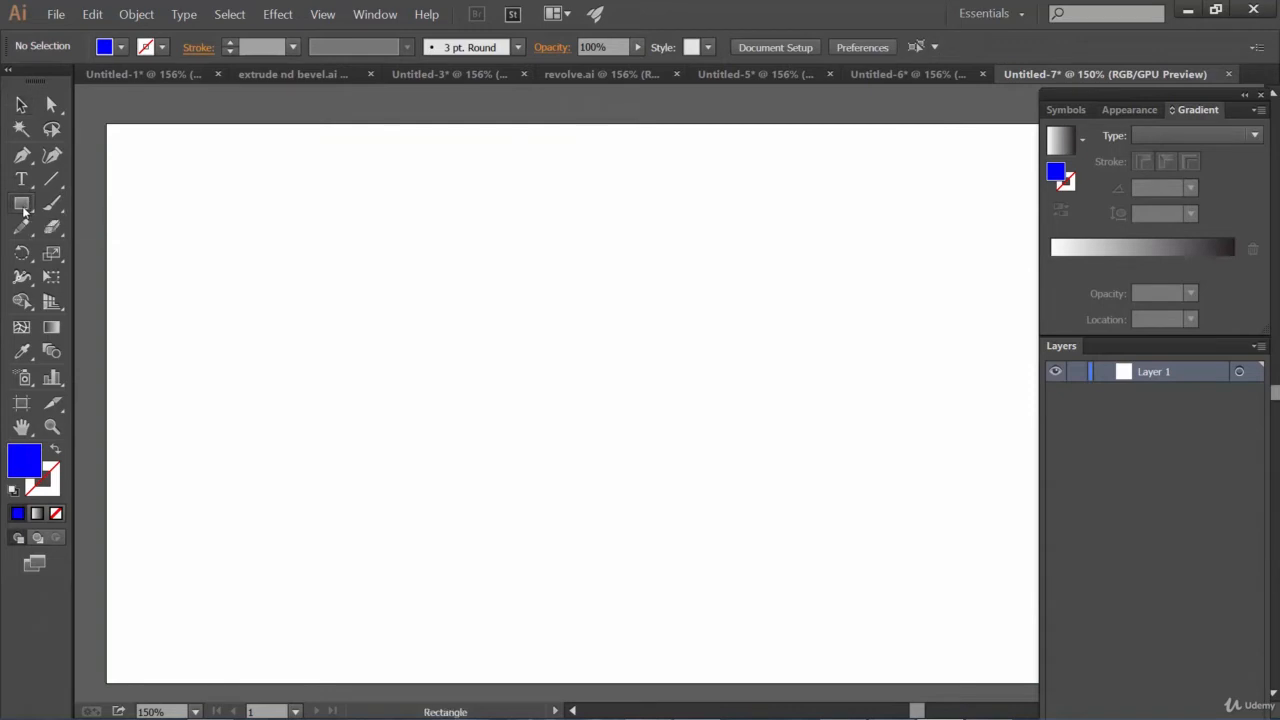
drag(189, 153, 872, 249)
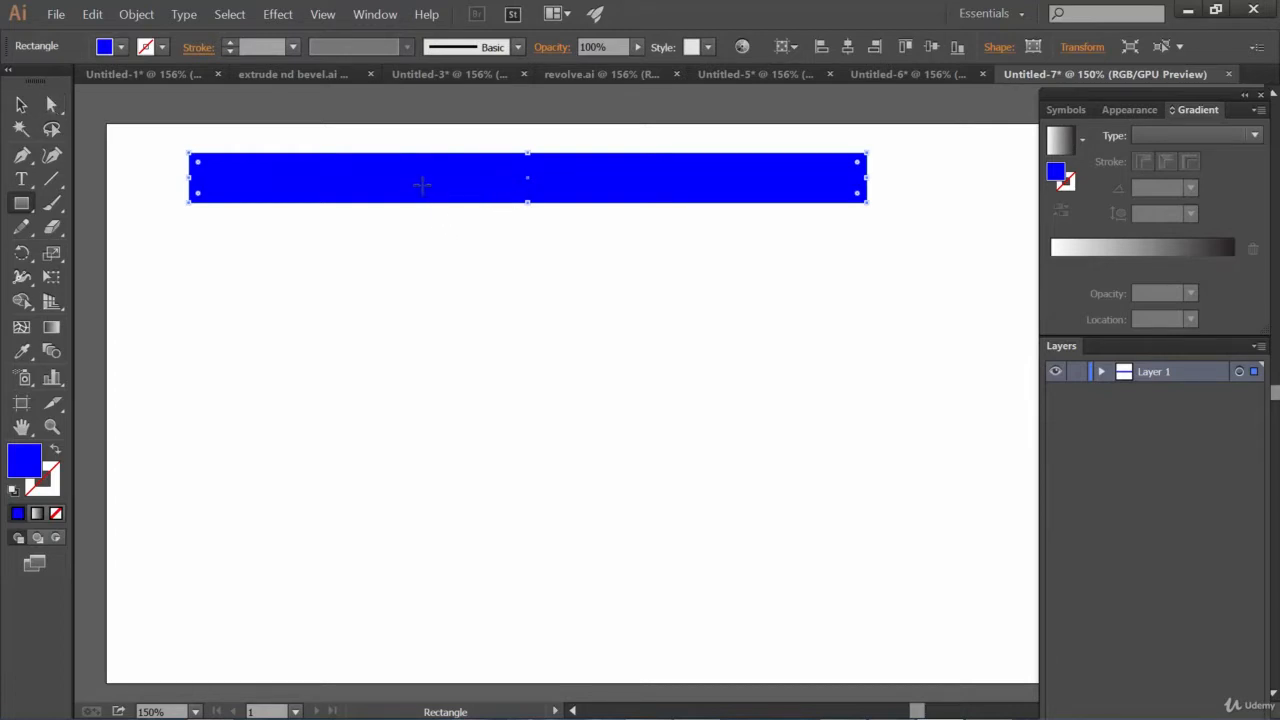
click(51, 104)
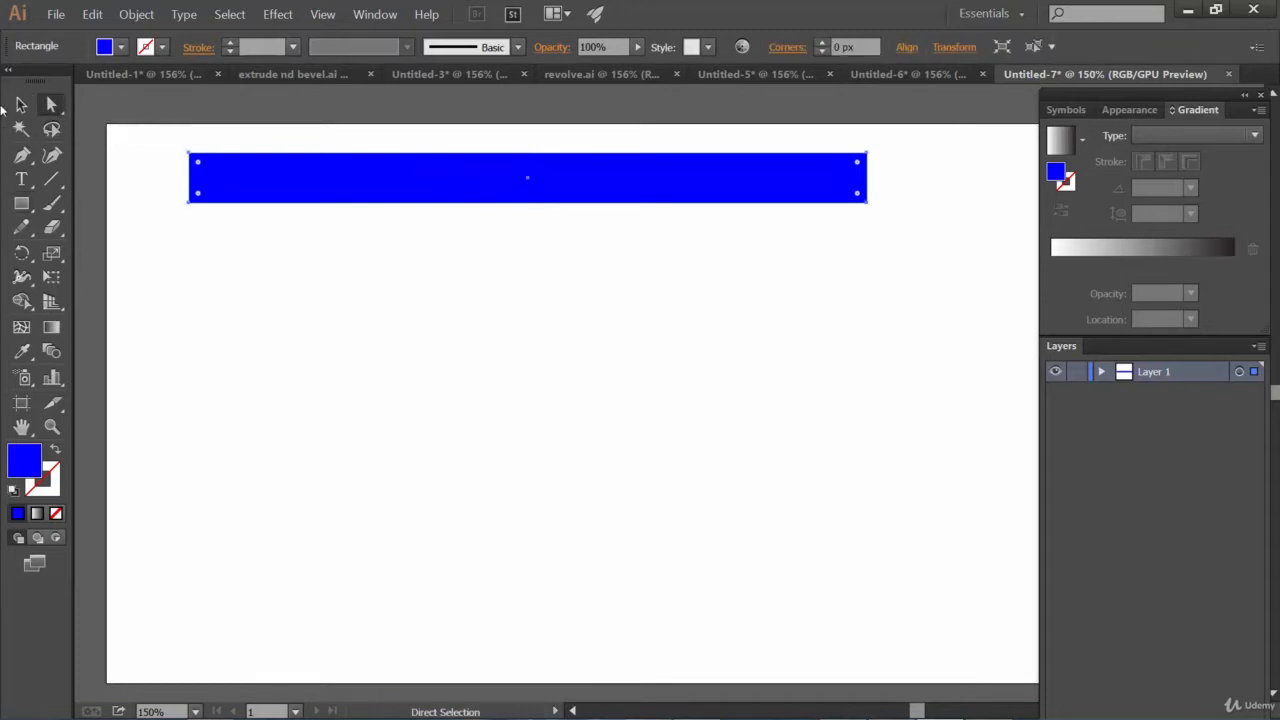
click(21, 105)
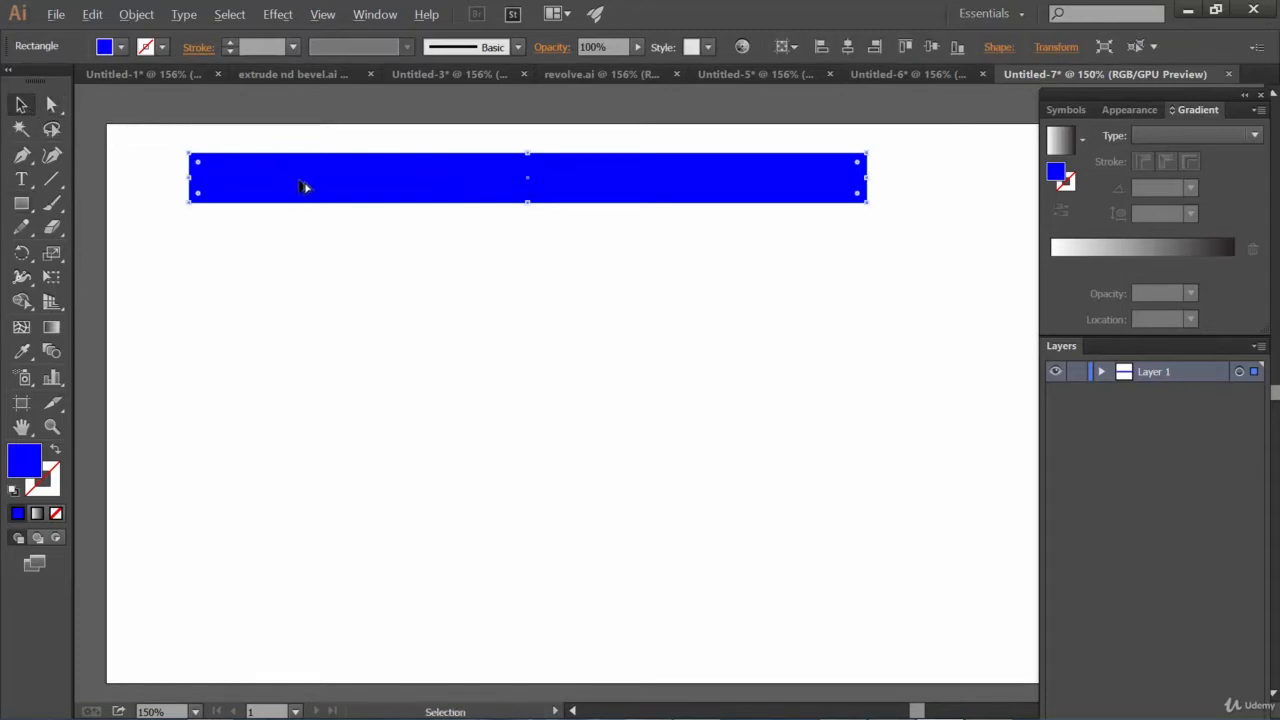
drag(306, 186, 298, 238)
key(shift)
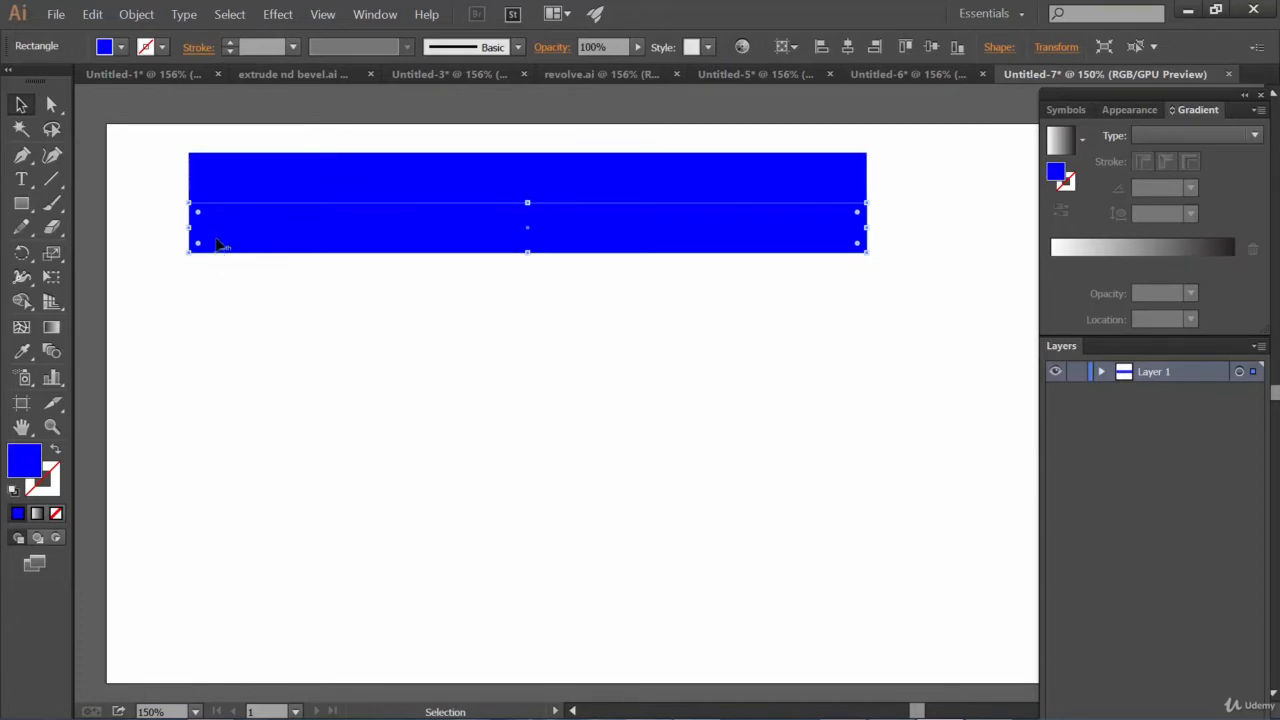
Repeat the downward duplication of the bar until ten identical bars are stacked edge to edge.
click(914, 246)
click(540, 226)
click(279, 319)
click(242, 218)
key(ctrl+d)
key(ctrl+d)
key(ctrl+d)
key(ctrl+d)
key(ctrl+d)
key(ctrl+d)
key(ctrl+d)
key(ctrl+d)
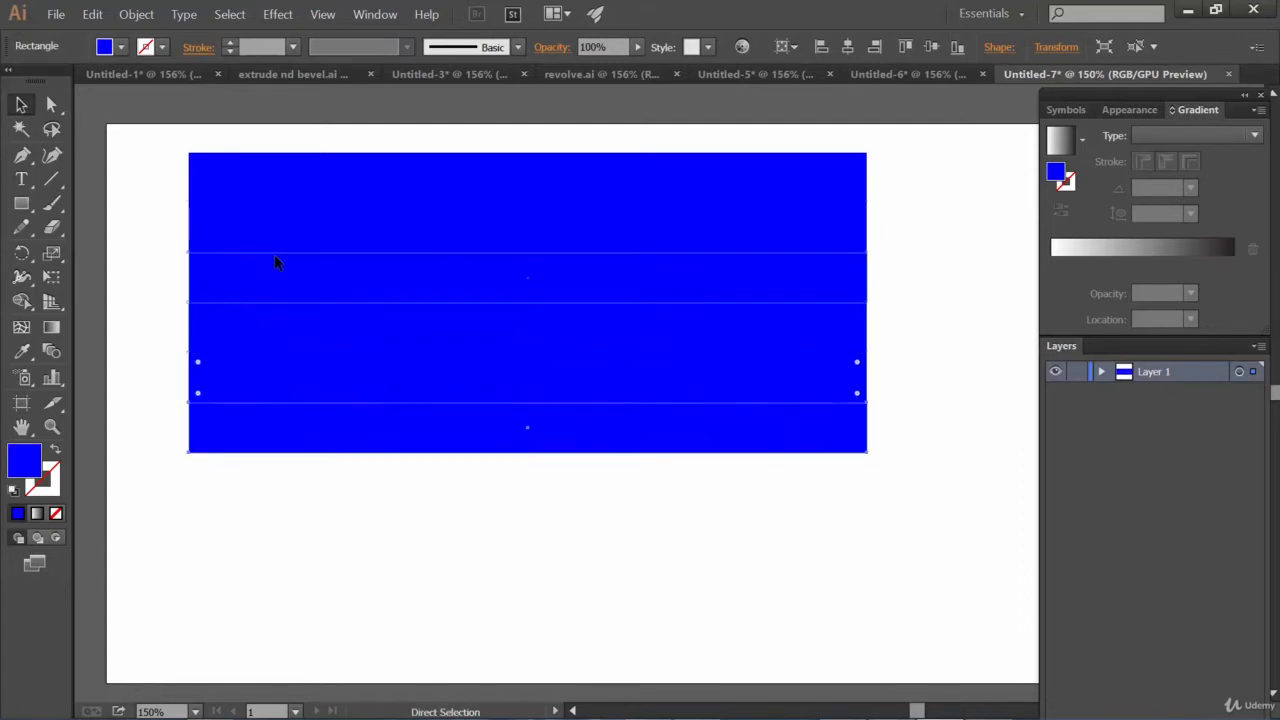
key(ctrl+d)
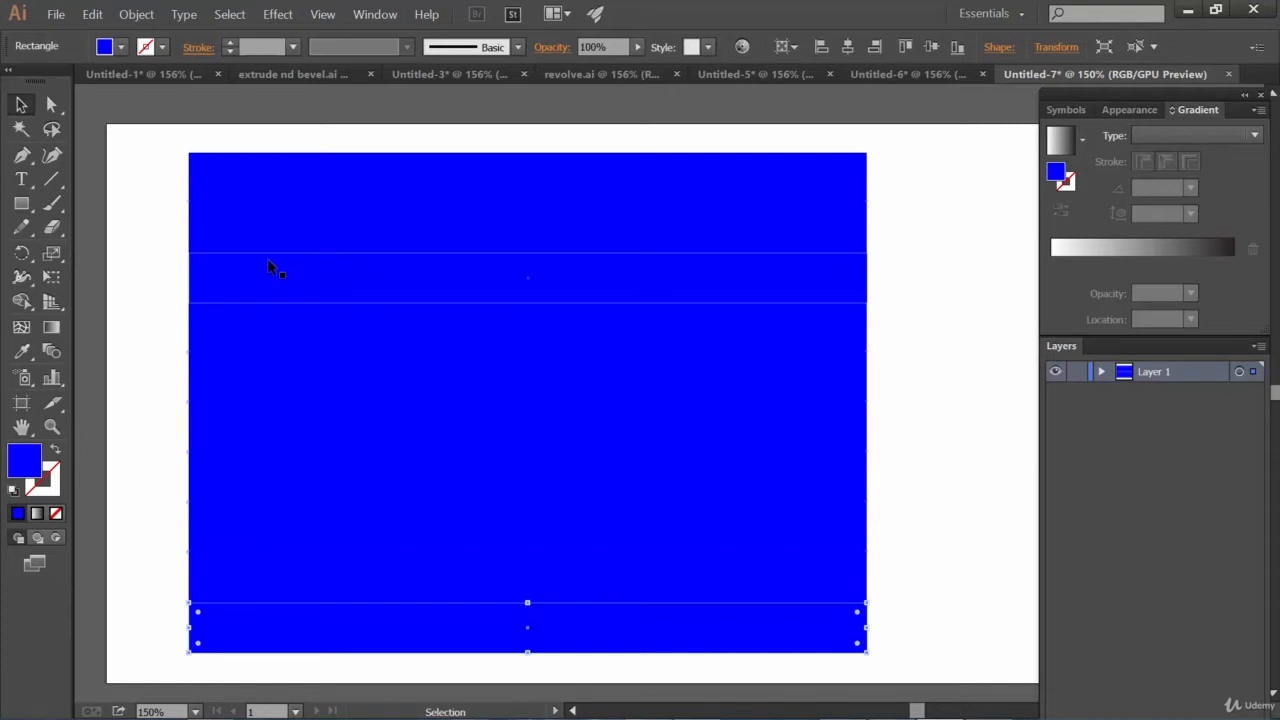
Delete every second bar of the stack, starting with the second, to leave five evenly spaced stripes.
drag(267, 268, 262, 207)
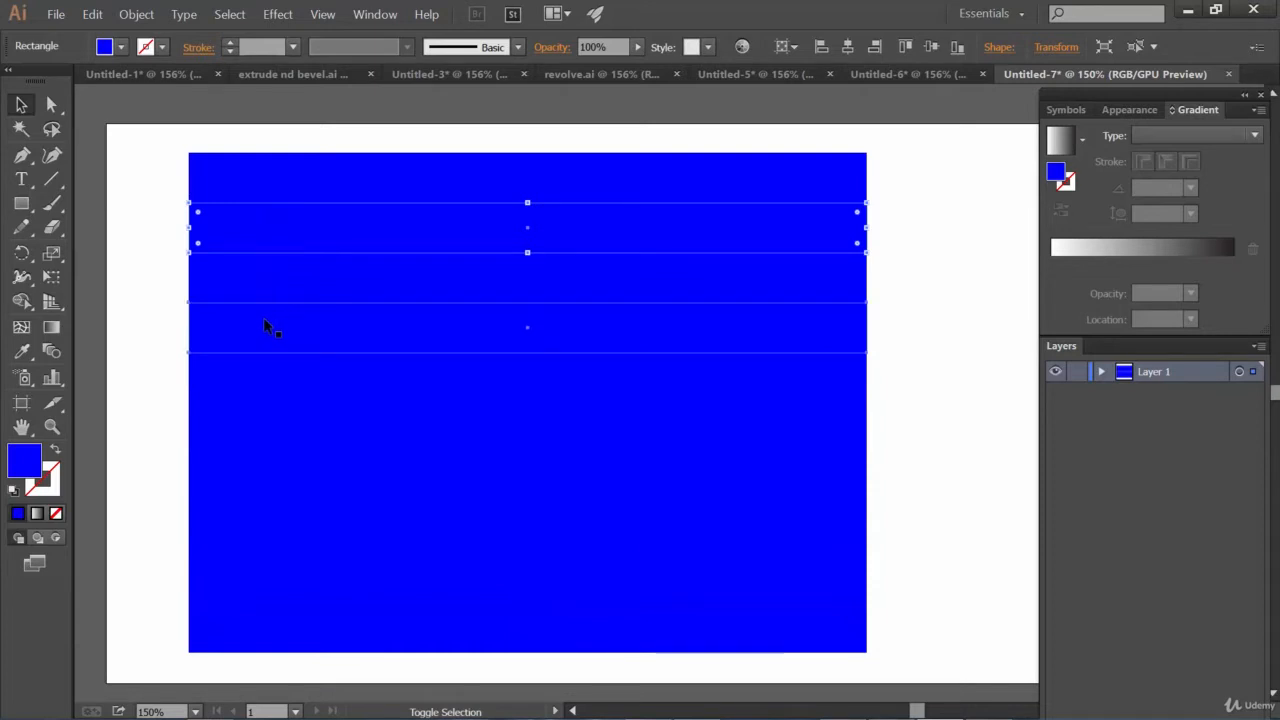
shift+click(263, 317)
shift+click(285, 426)
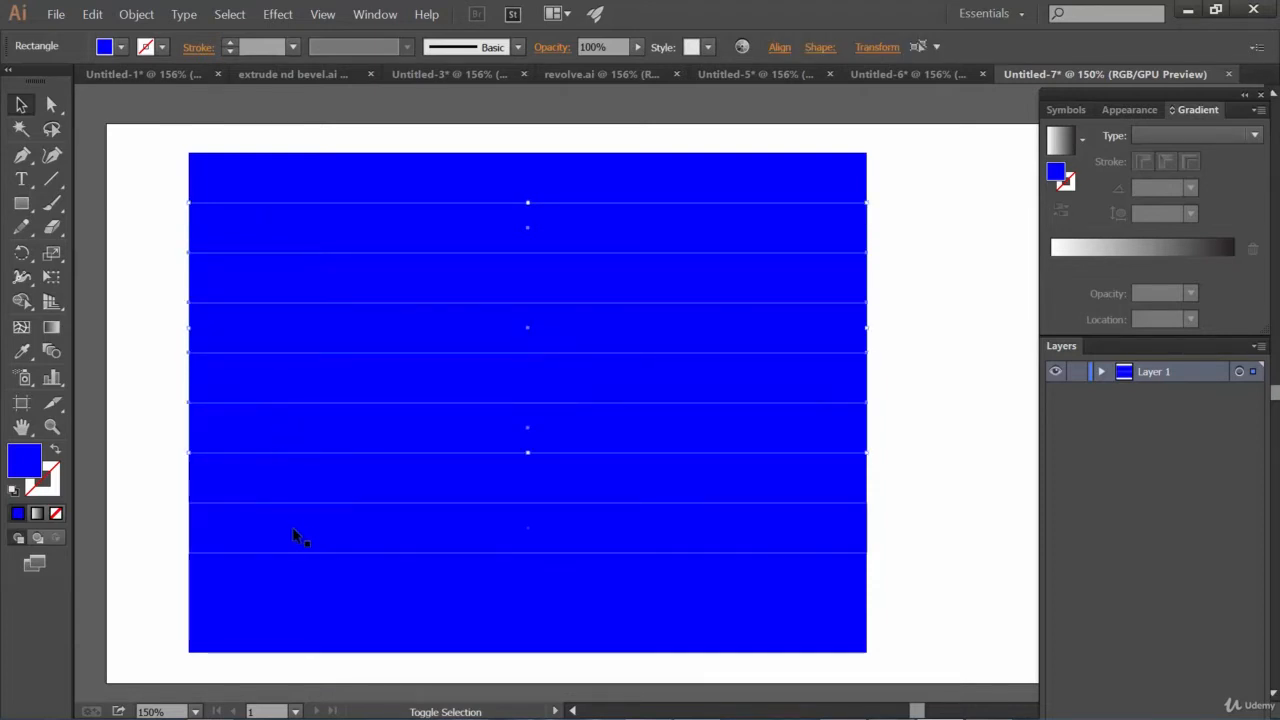
shift+click(295, 529)
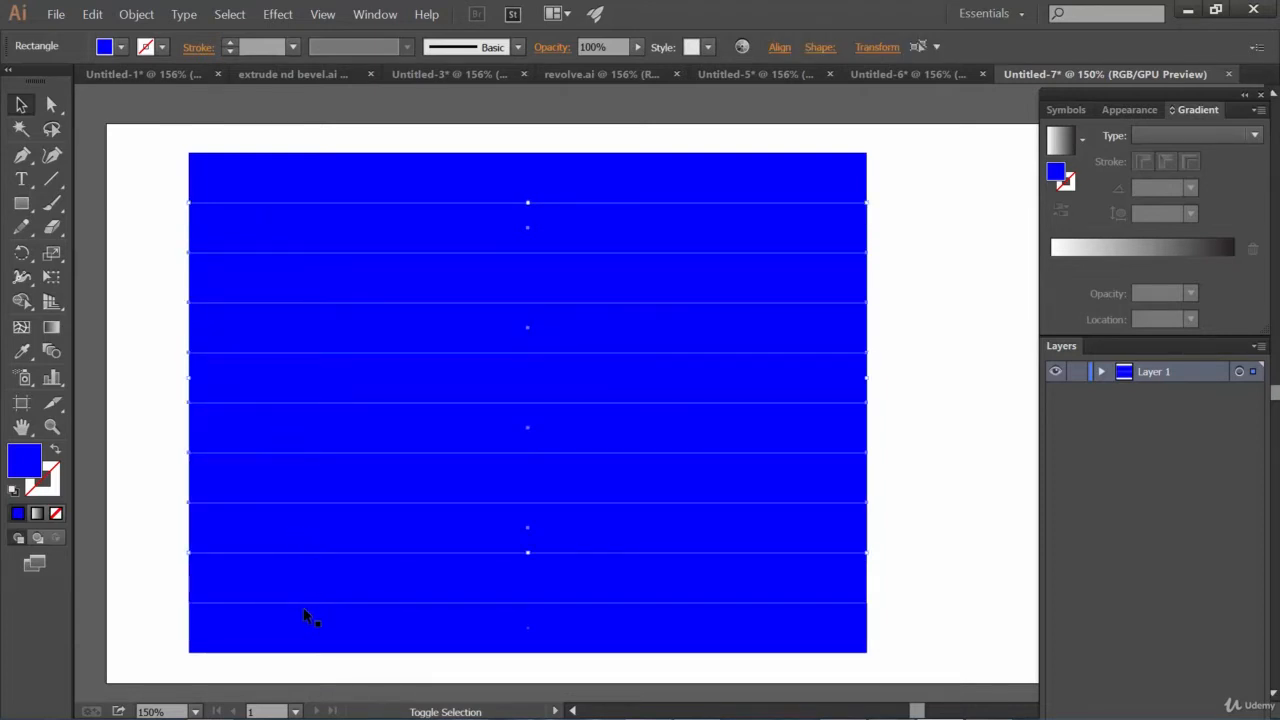
shift+click(304, 607)
key(Delete)
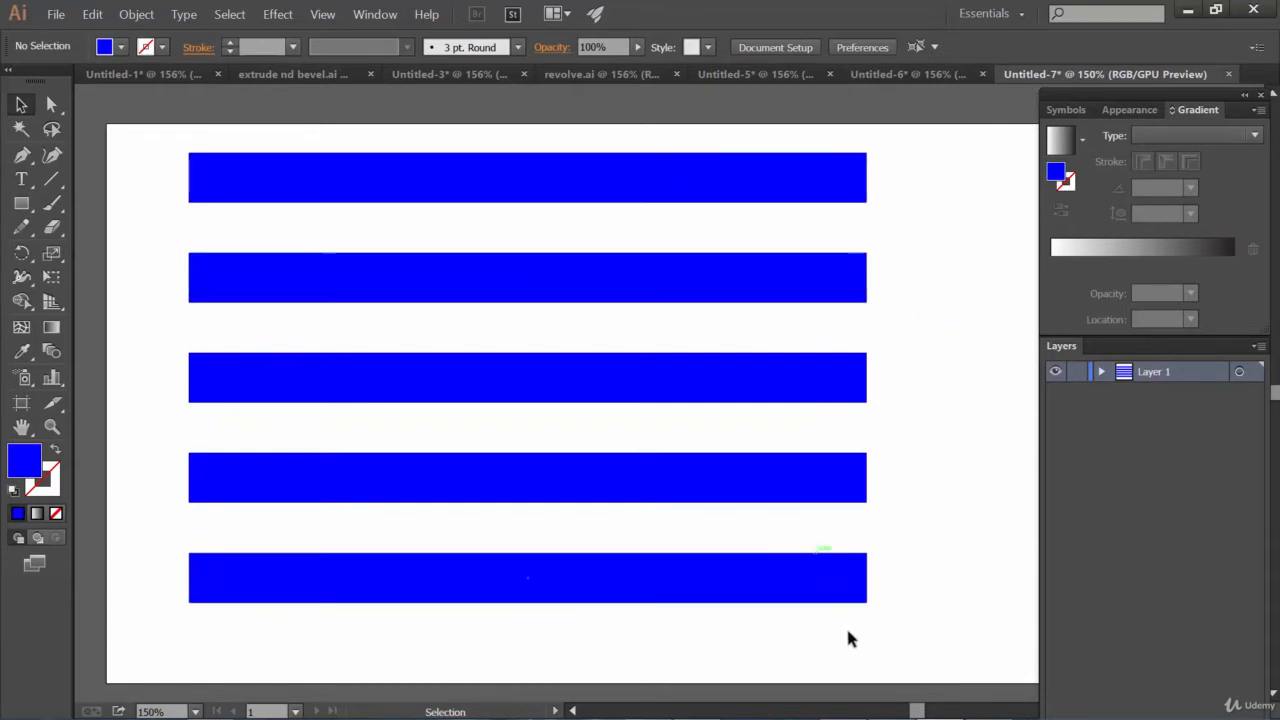
Save the five blue stripes together as a new symbol named ribbon with the Graphic export type.
drag(909, 615, 553, 160)
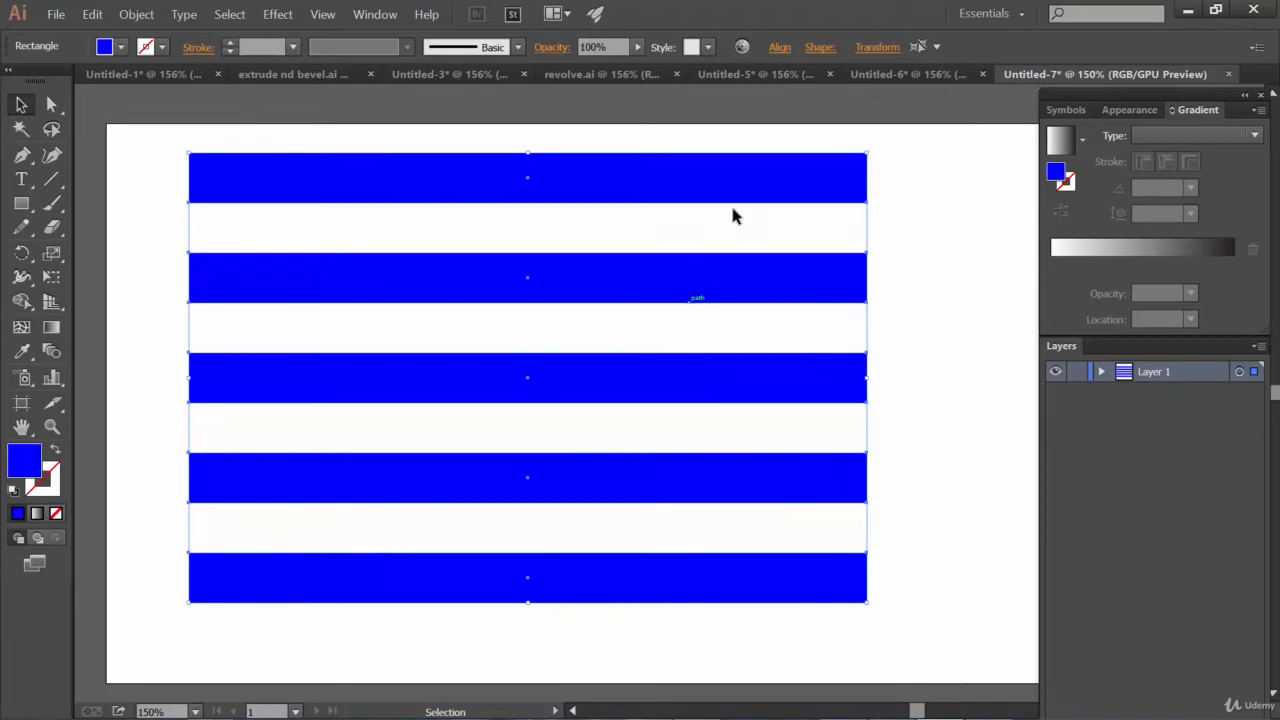
click(1075, 111)
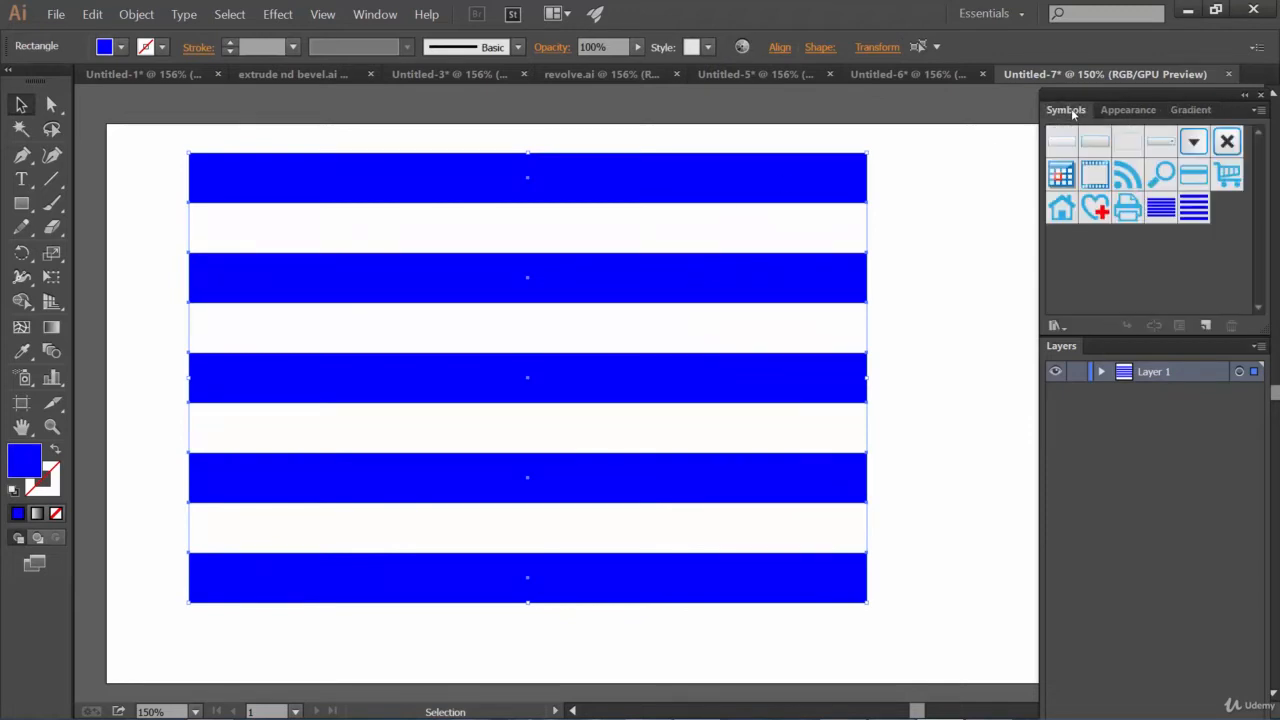
drag(862, 188, 1156, 284)
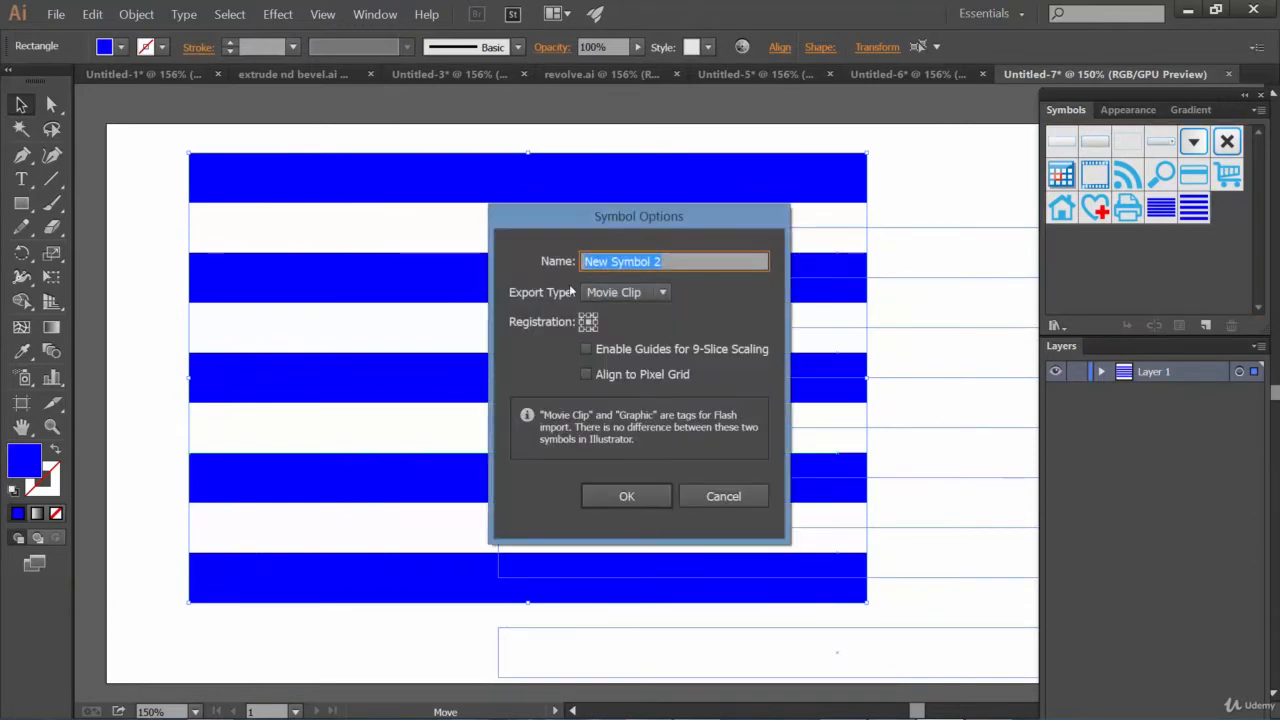
click(628, 292)
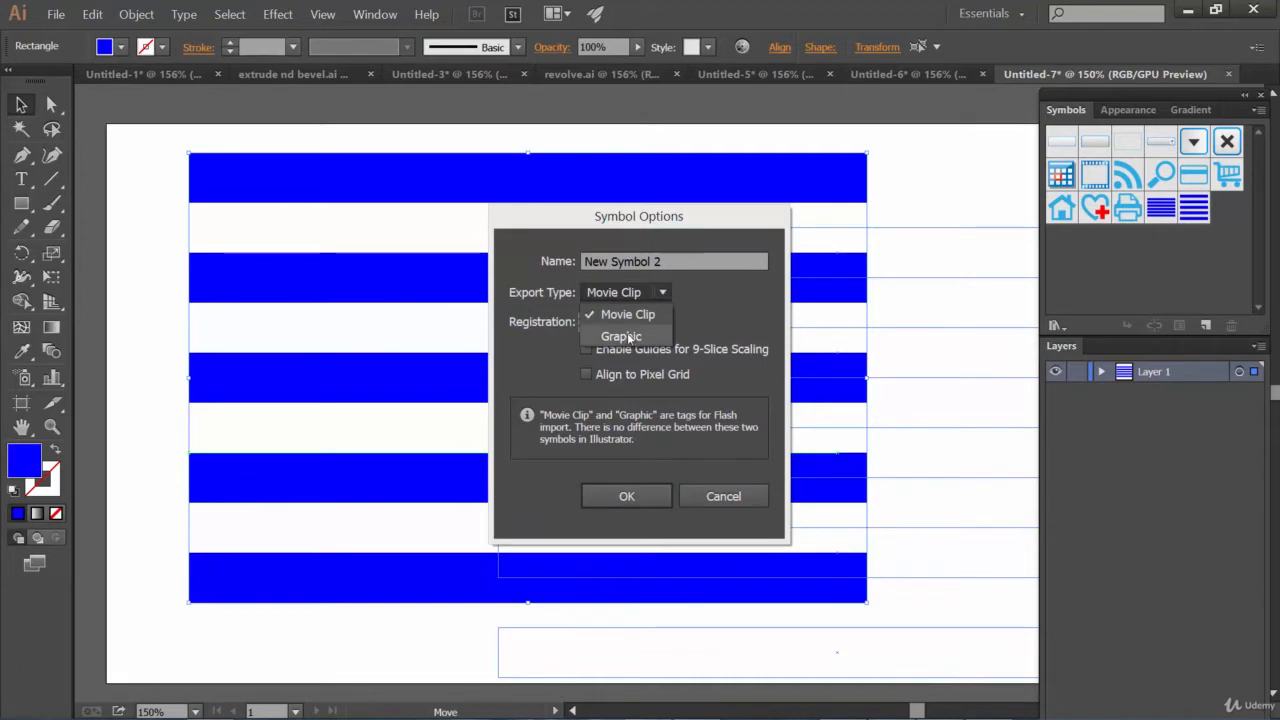
click(628, 337)
click(670, 258)
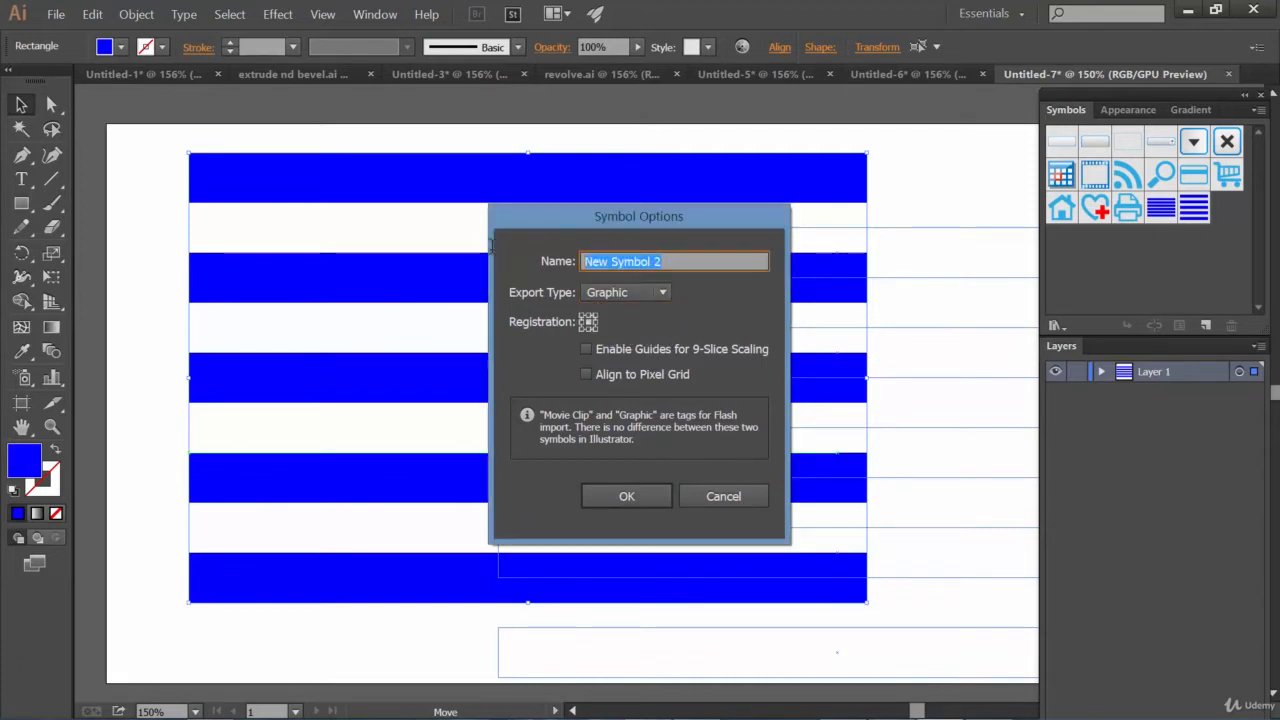
text(ribbo)
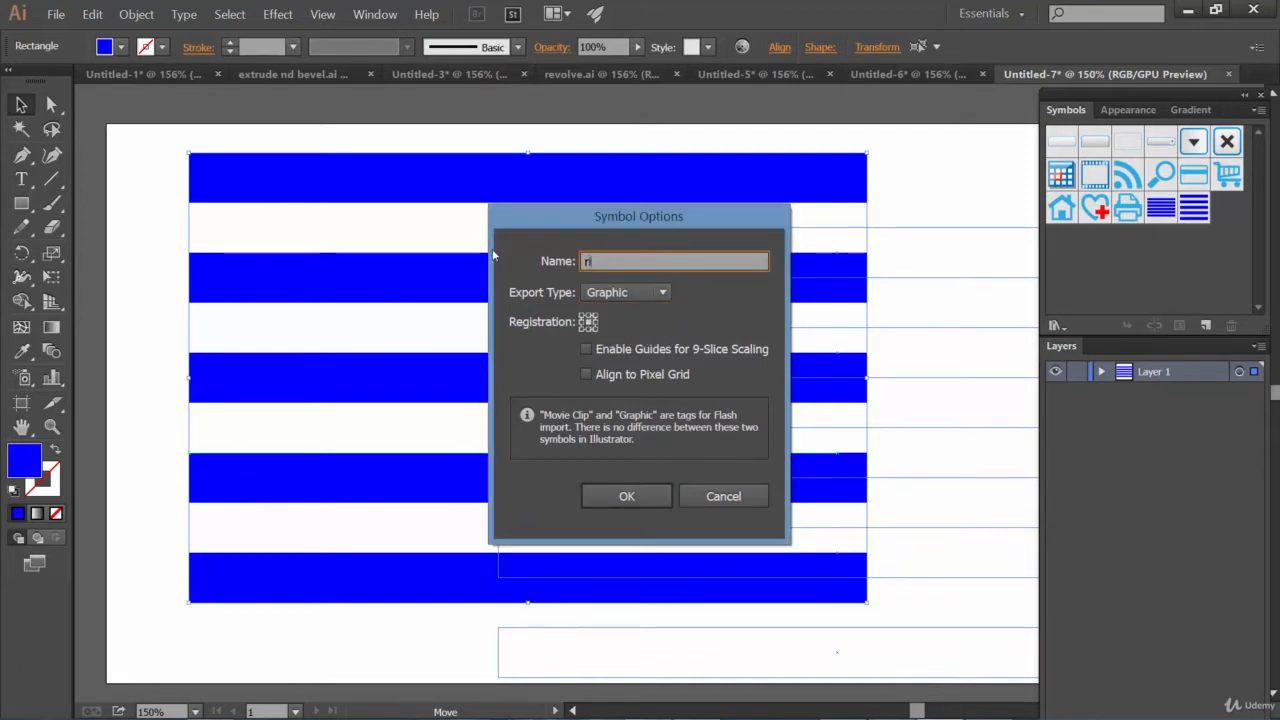
text(n)
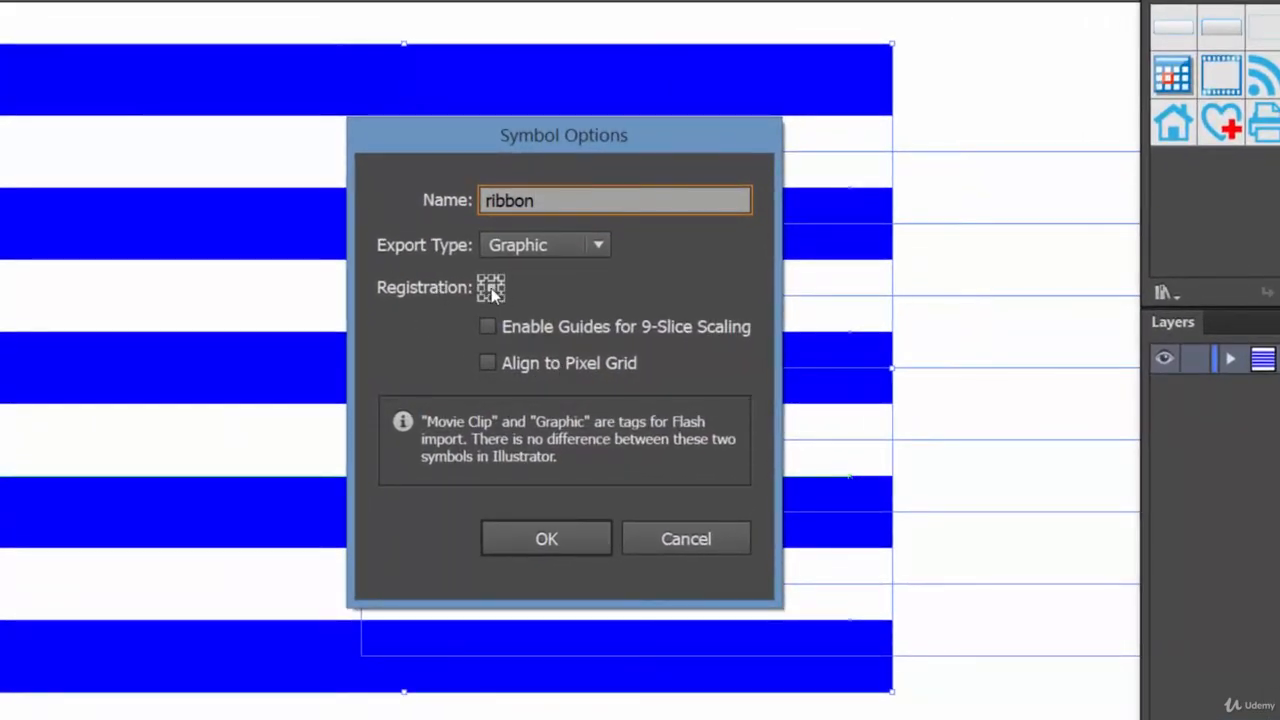
click(556, 541)
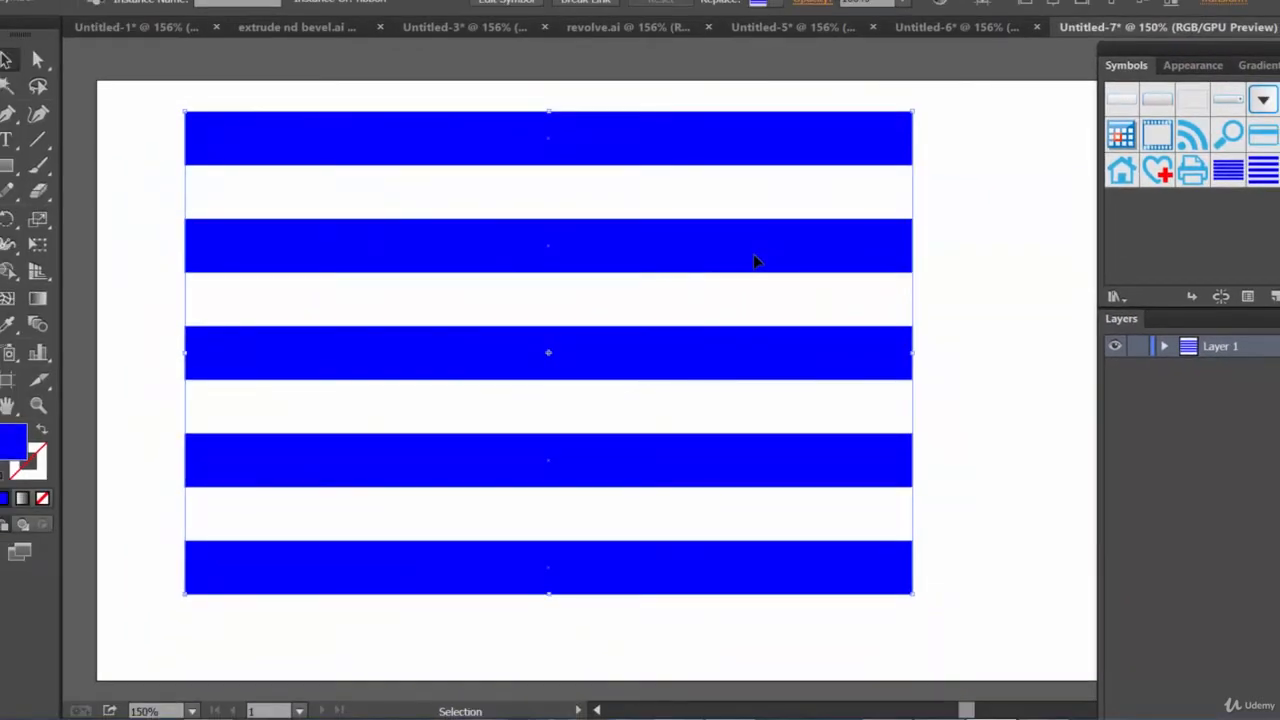
Delete the stripes from the artboard and draw a small blue circle with the Ellipse tool.
key(Delete)
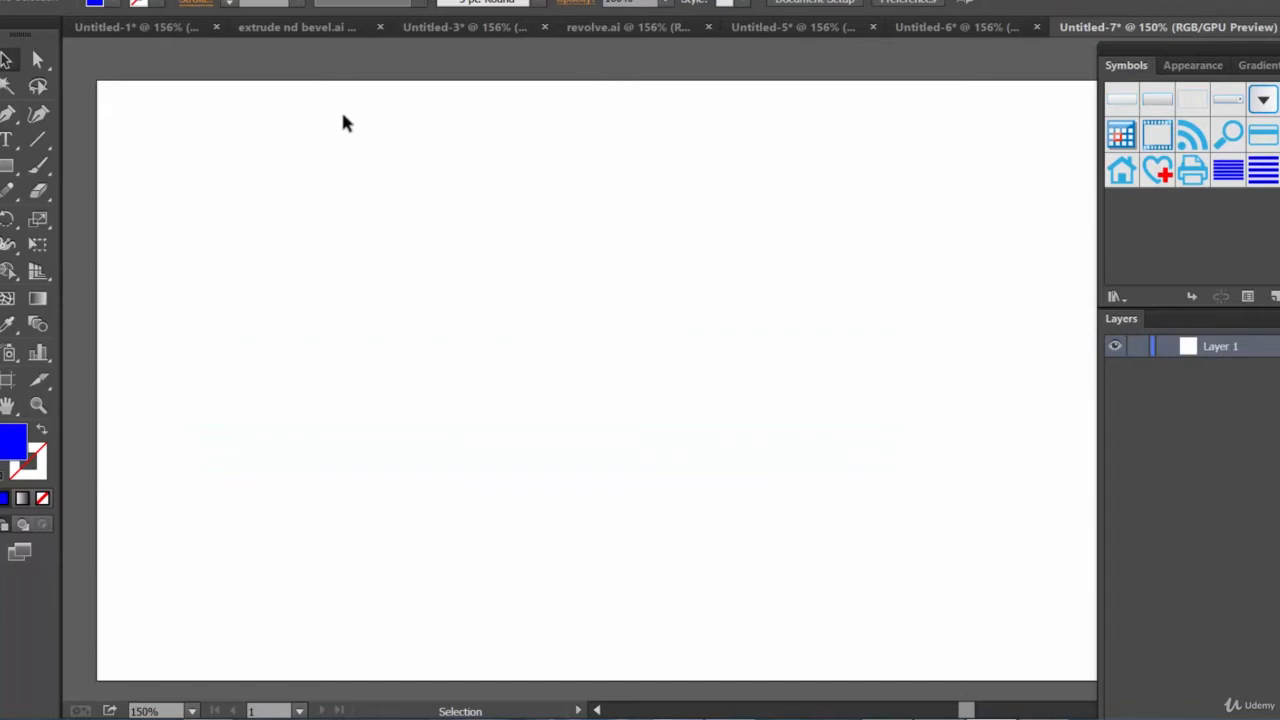
click(7, 166)
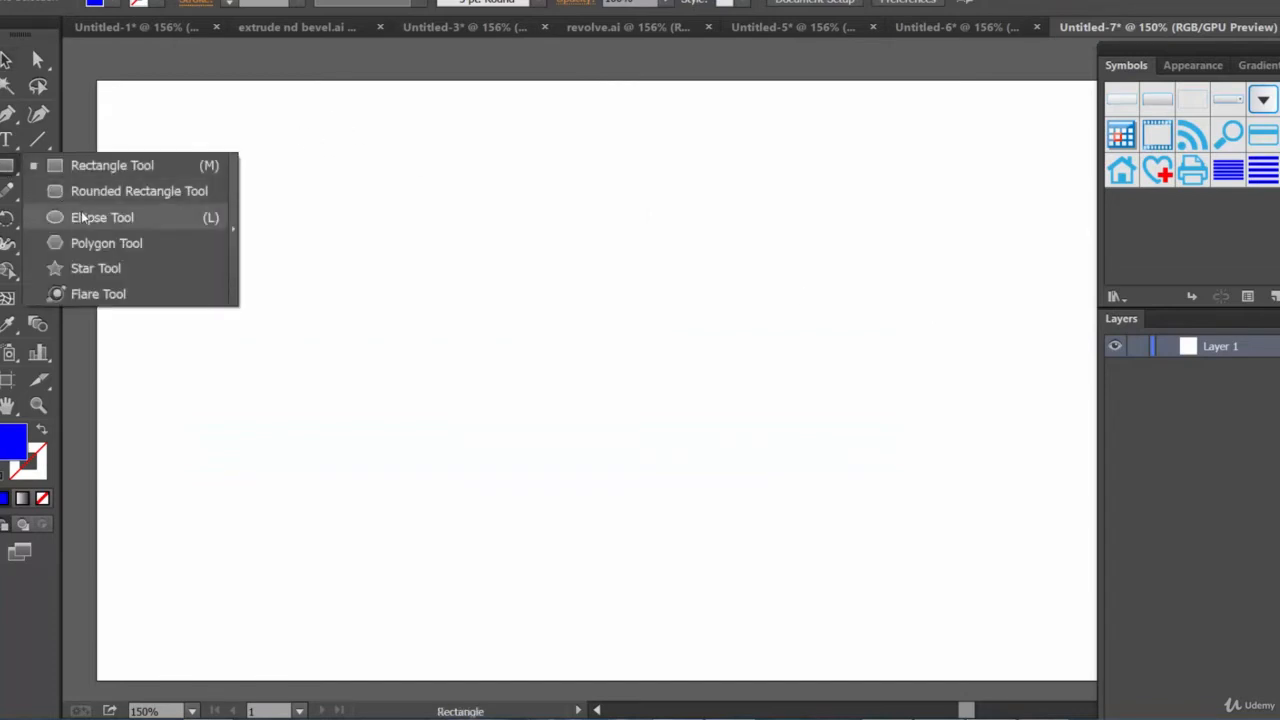
click(85, 217)
drag(395, 289, 486, 380)
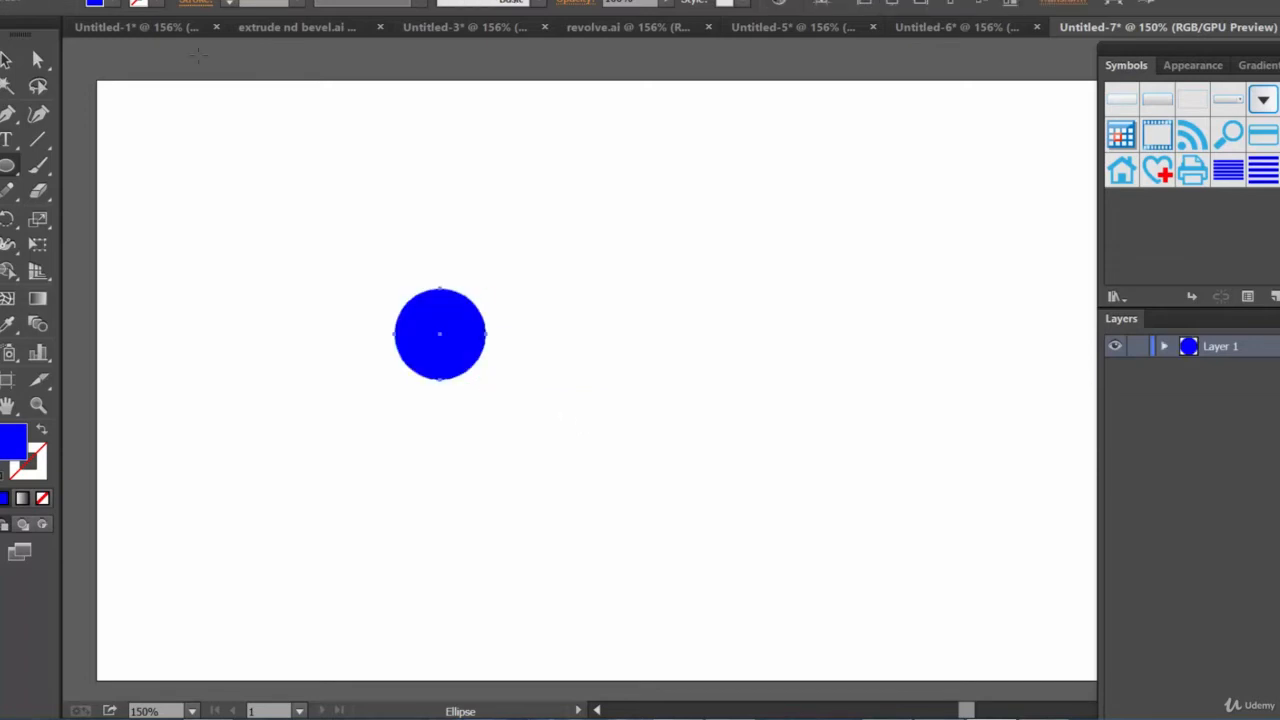
Apply a previewed 3D Extrude & Bevel effect to the circle with an extrude depth of 592 pt.
key(alt+c)
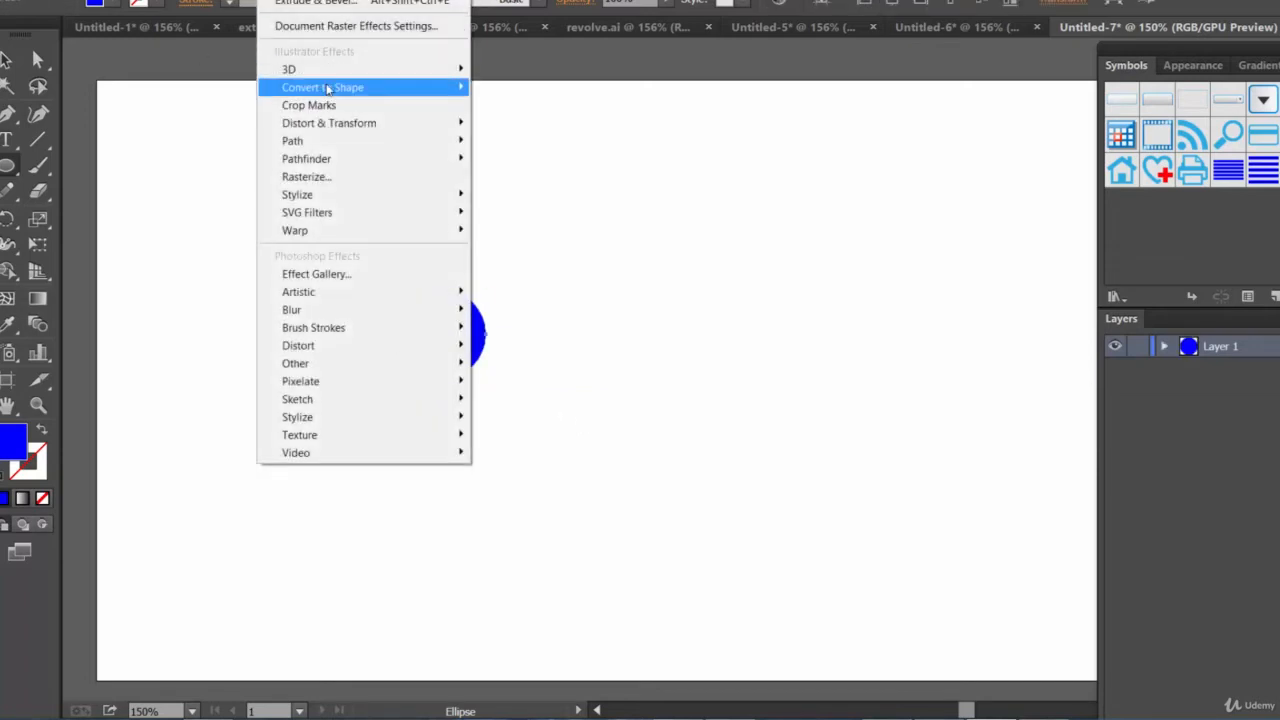
mouse_move(354, 72)
click(531, 72)
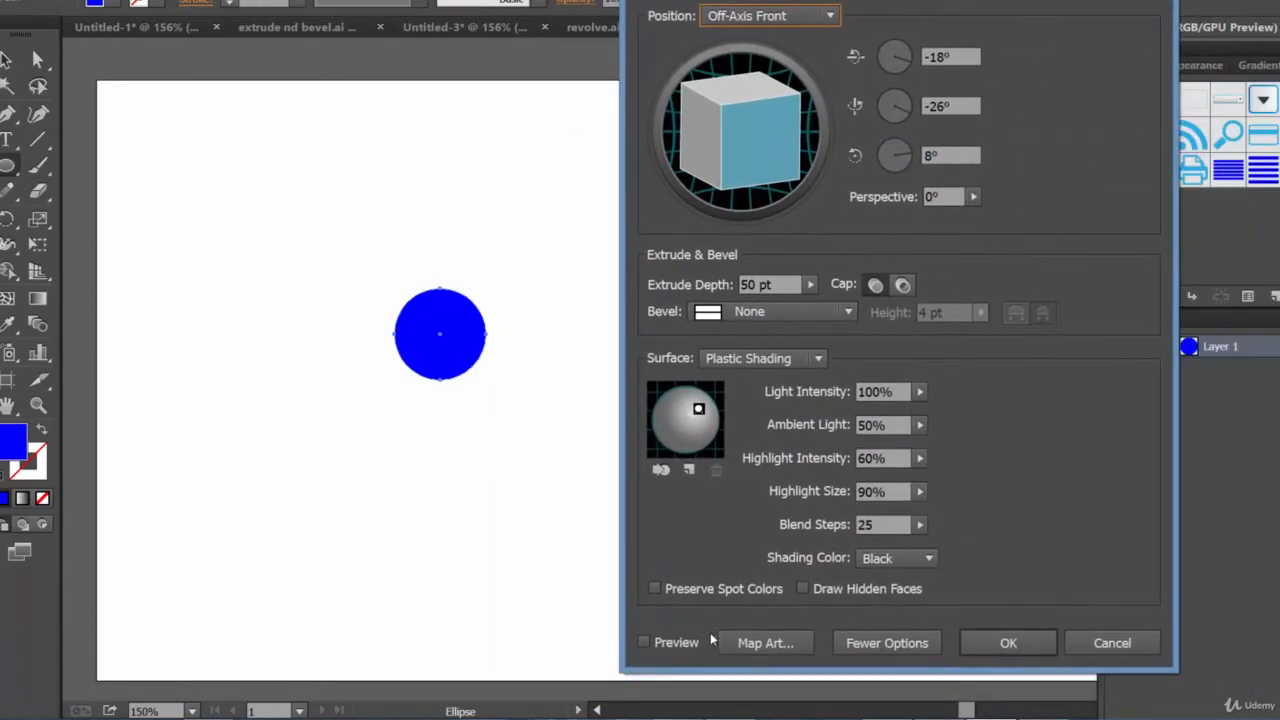
click(668, 642)
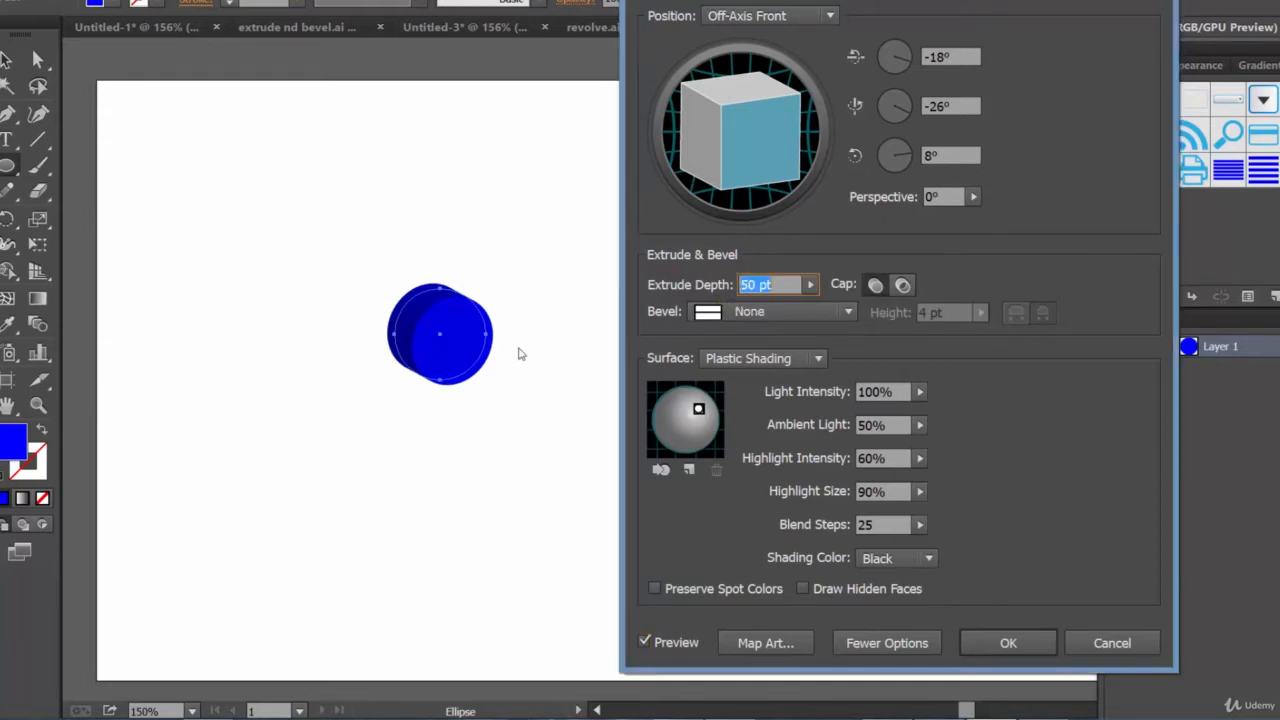
click(810, 285)
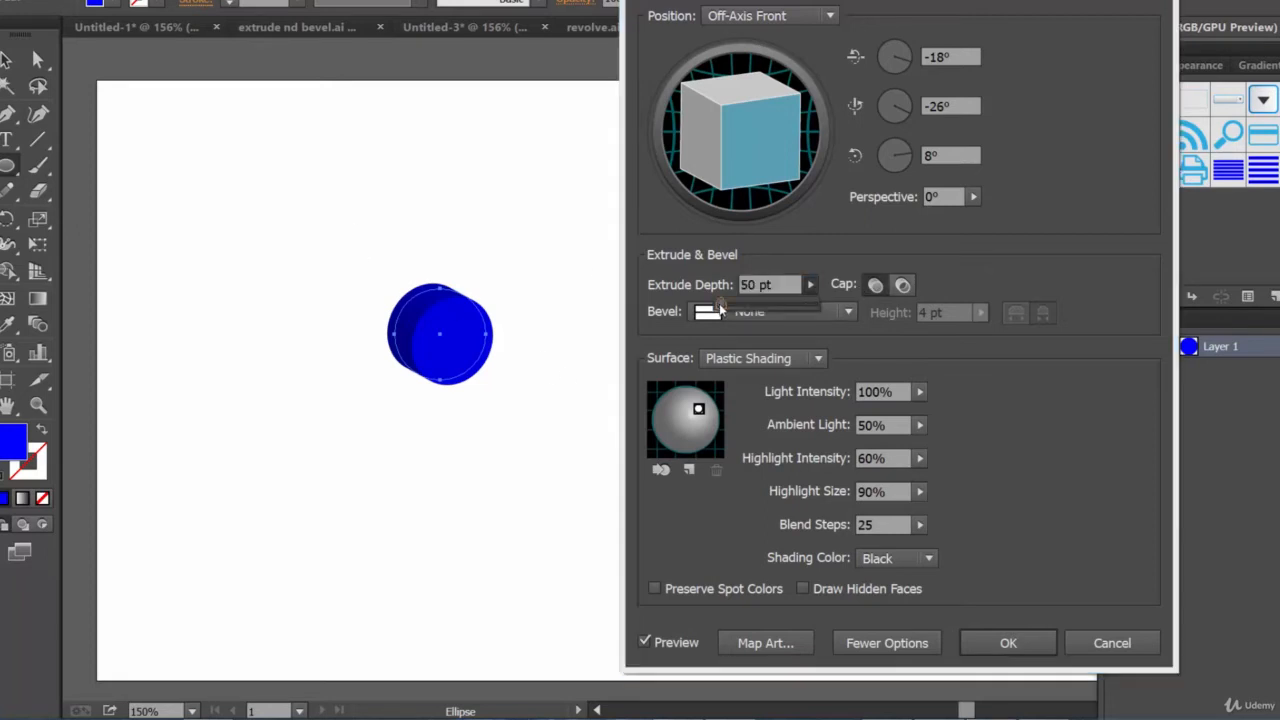
drag(720, 311, 747, 312)
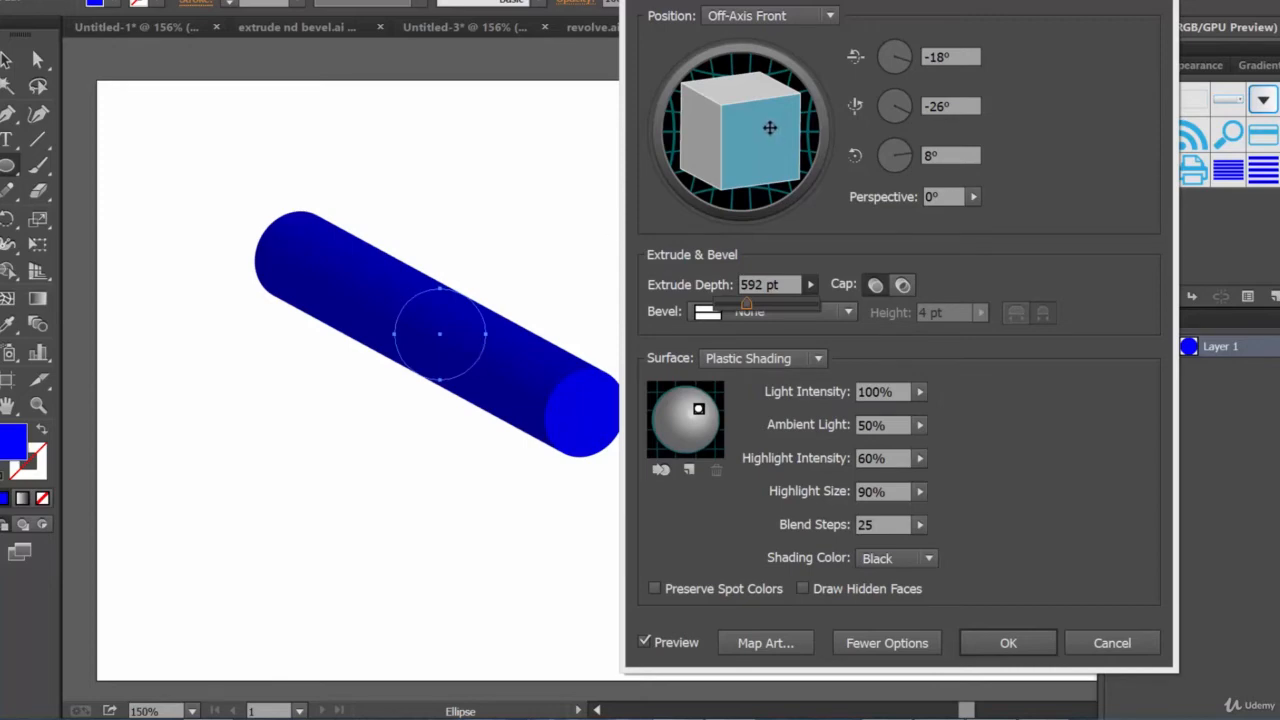
Rotate the extruded cylinder to -90°, 0° and 11°, and open its Map Art settings.
click(762, 129)
mouse_move(762, 129)
mouse_down()
mouse_move(749, 117)
mouse_move(760, 137)
mouse_move(757, 126)
mouse_move(743, 137)
mouse_up()
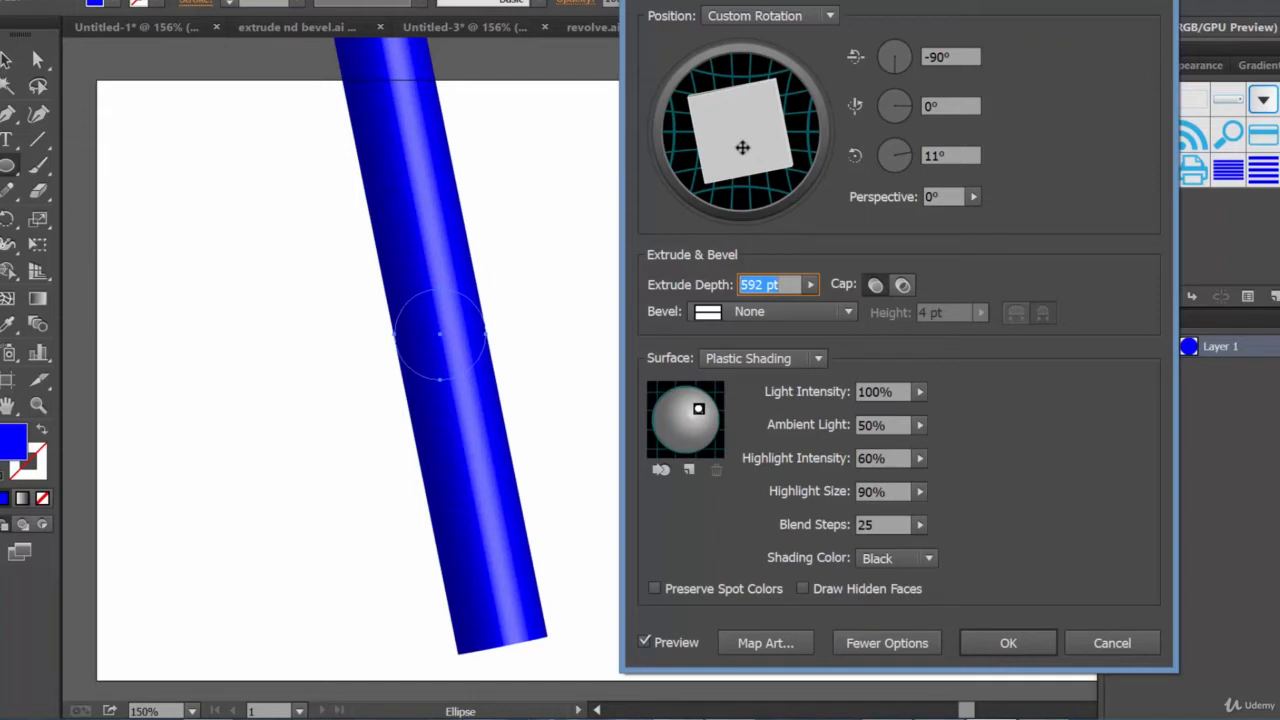
drag(744, 149, 748, 146)
click(765, 646)
click(786, 648)
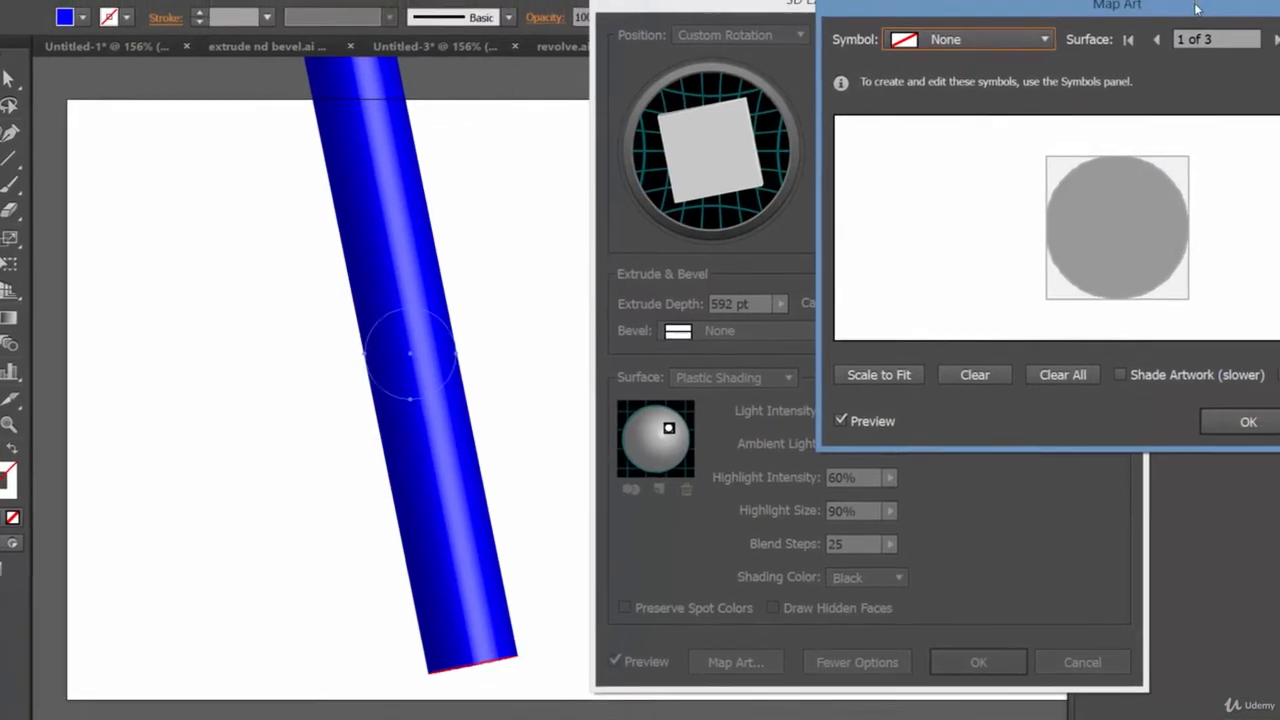
drag(1197, 9, 1000, 36)
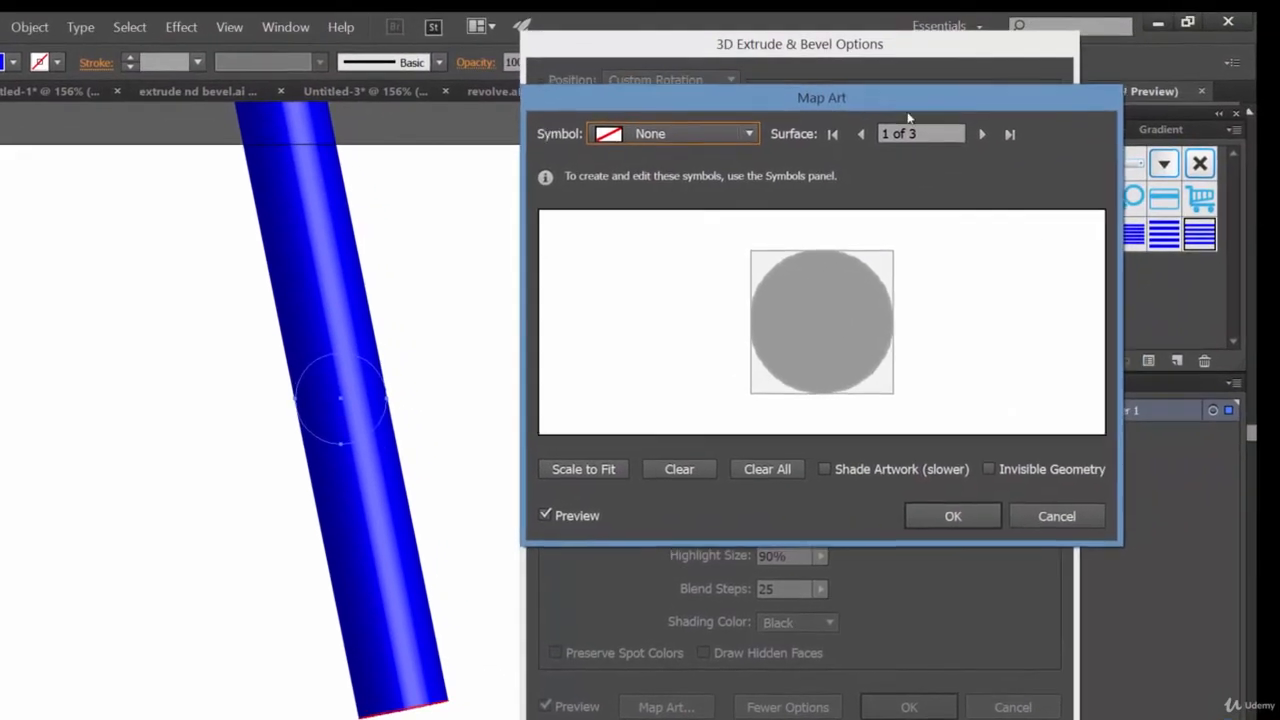
drag(908, 118, 910, 121)
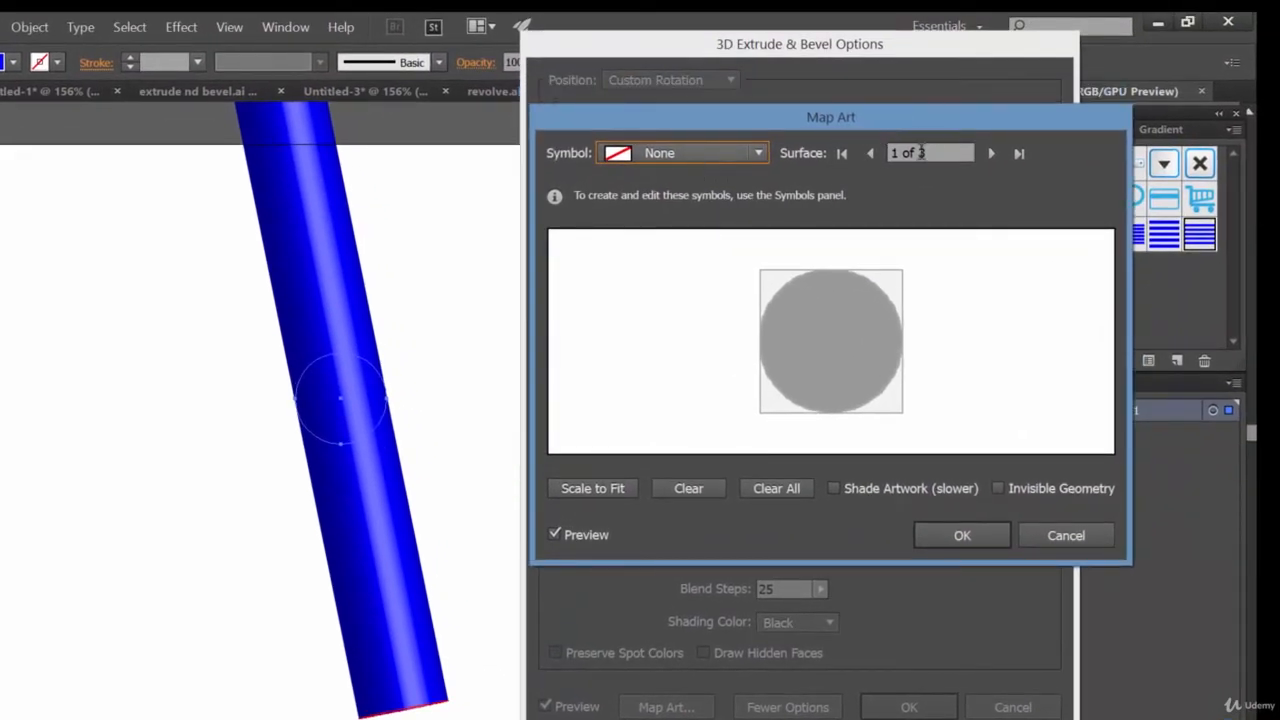
Try the ribbon symbol scaled to fit on surface 1 of 3, and set that surface's symbol back to None.
click(683, 155)
click(682, 152)
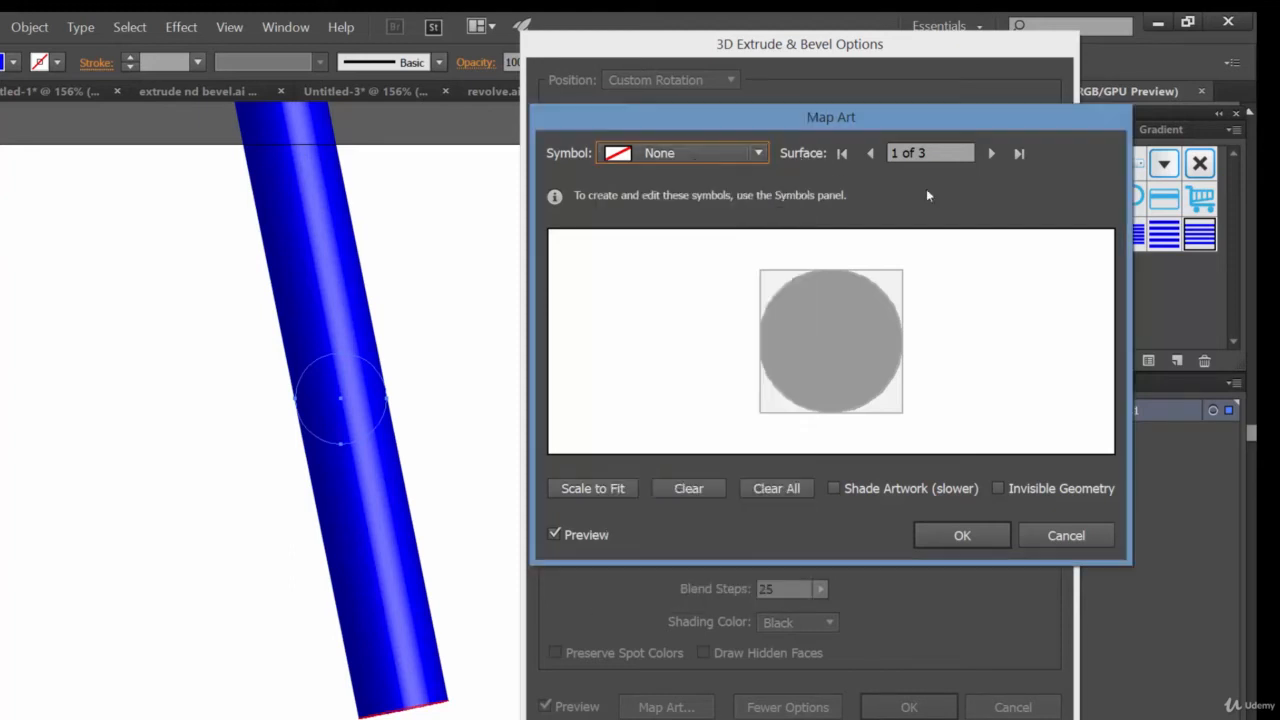
click(697, 150)
click(696, 600)
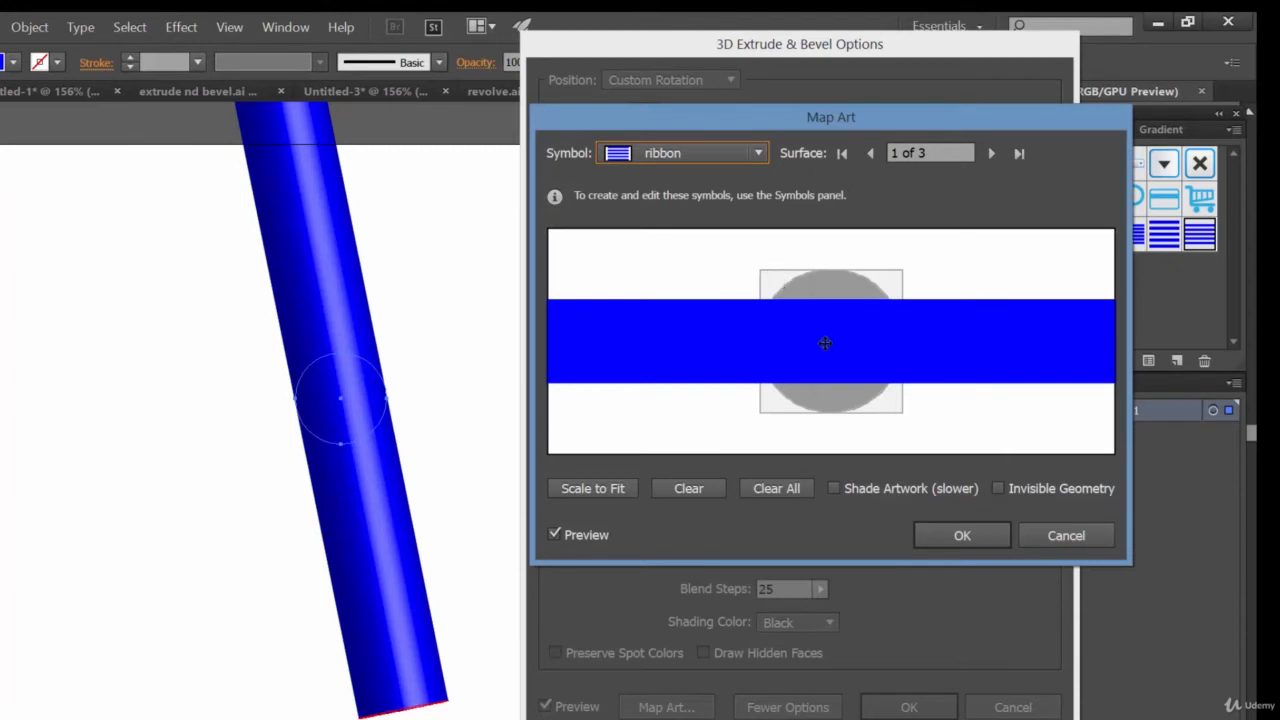
mouse_move(826, 341)
mouse_down()
mouse_move(894, 297)
mouse_move(874, 314)
mouse_move(1037, 337)
mouse_move(774, 325)
mouse_move(797, 346)
mouse_move(826, 334)
mouse_up()
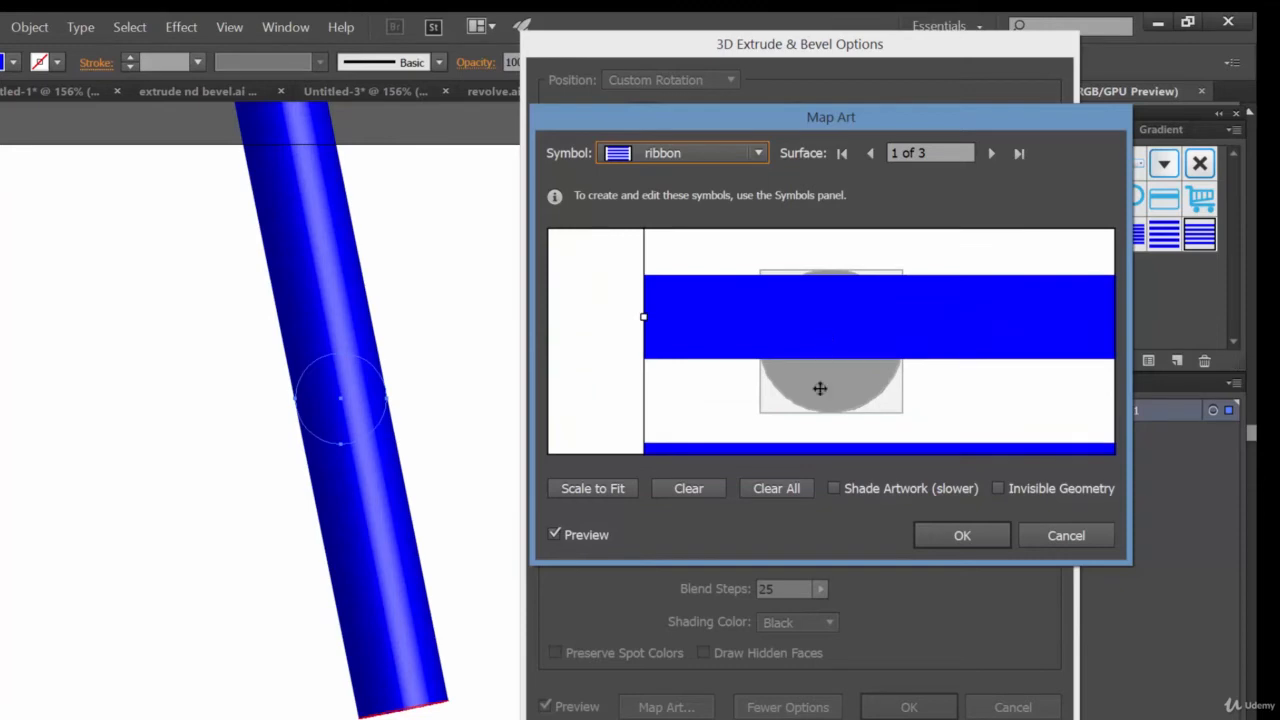
drag(820, 389, 832, 490)
drag(819, 288, 804, 312)
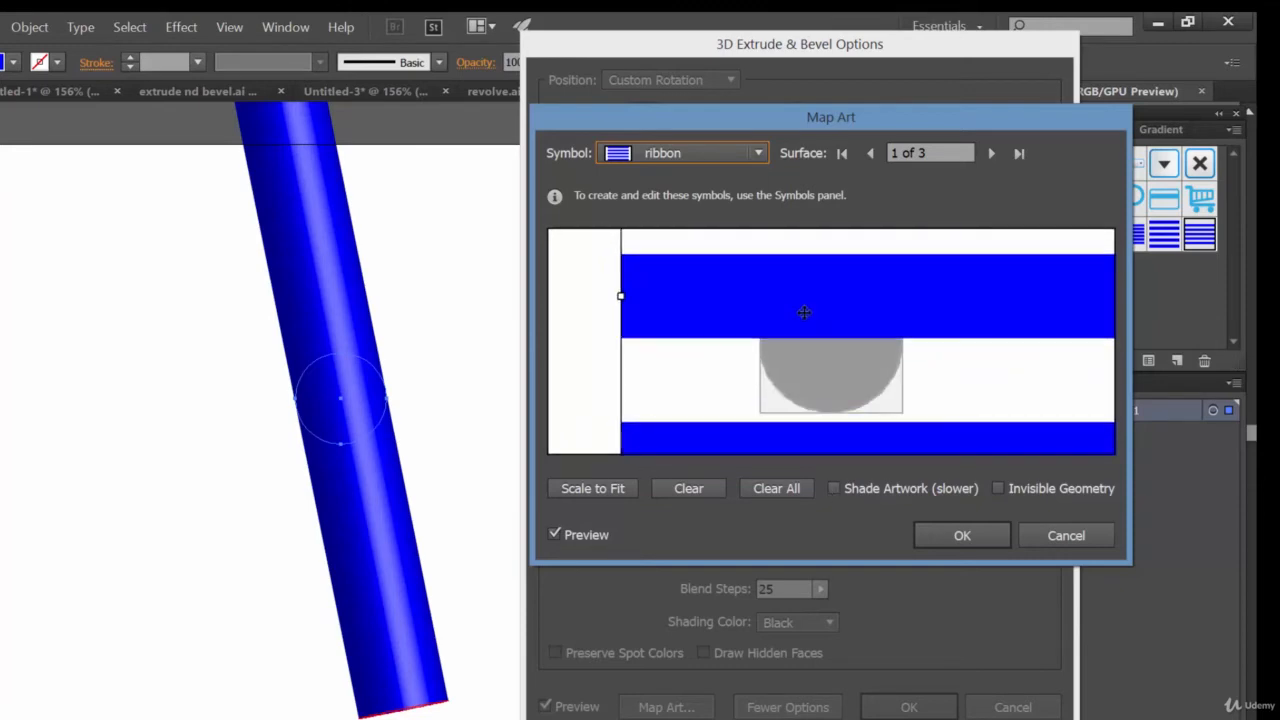
click(613, 490)
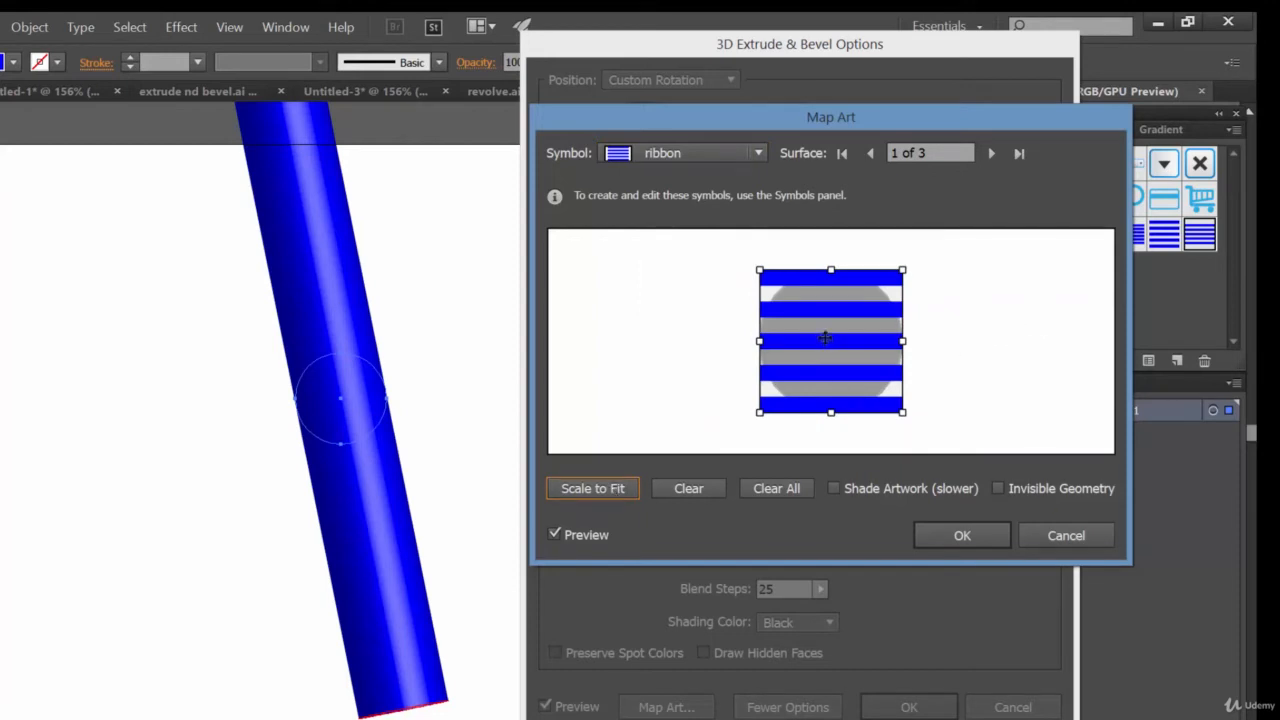
click(685, 154)
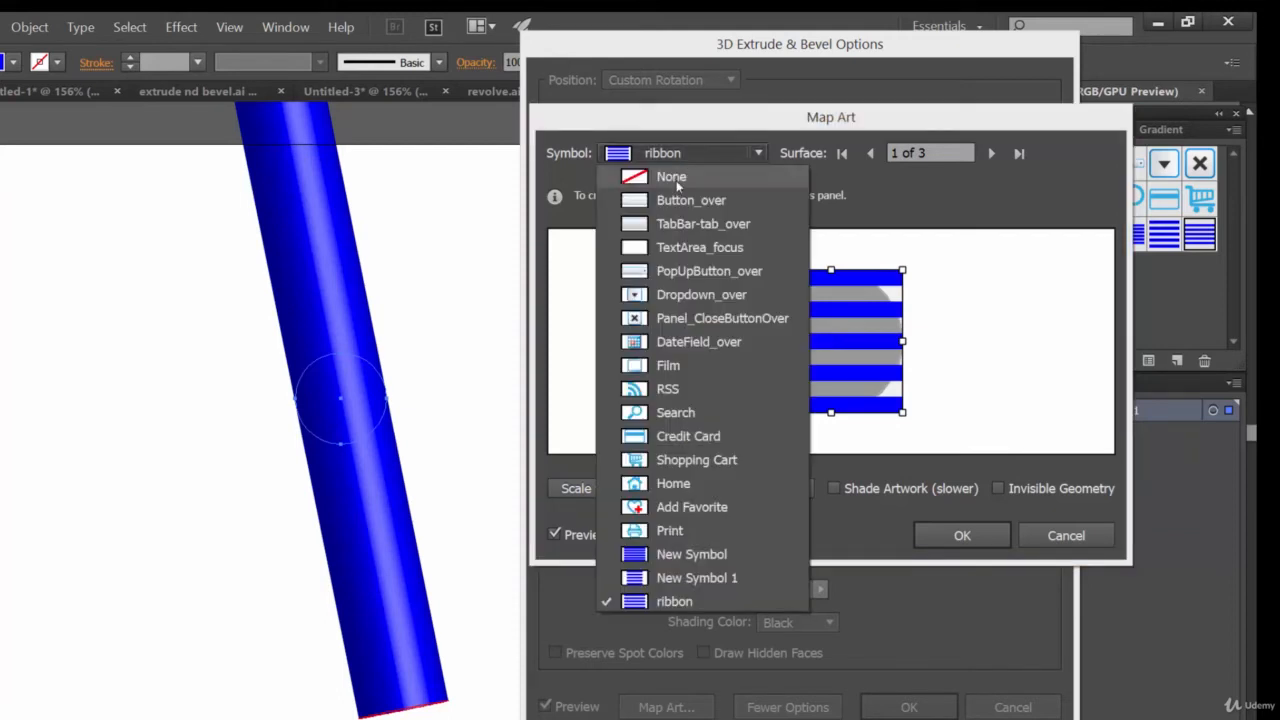
click(674, 176)
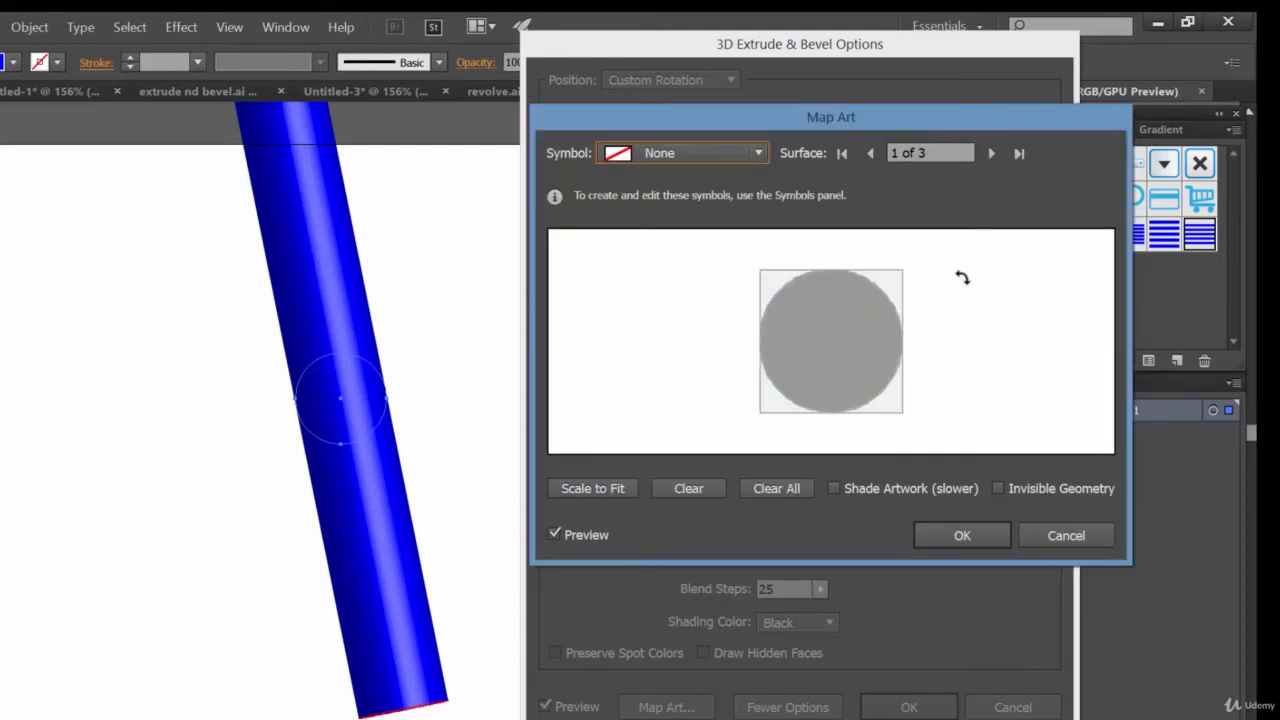
Map the ribbon symbol onto the cylinder's side wall, surface 3 of 3, with Invisible Geometry and Shade Artwork enabled.
key(Tab)
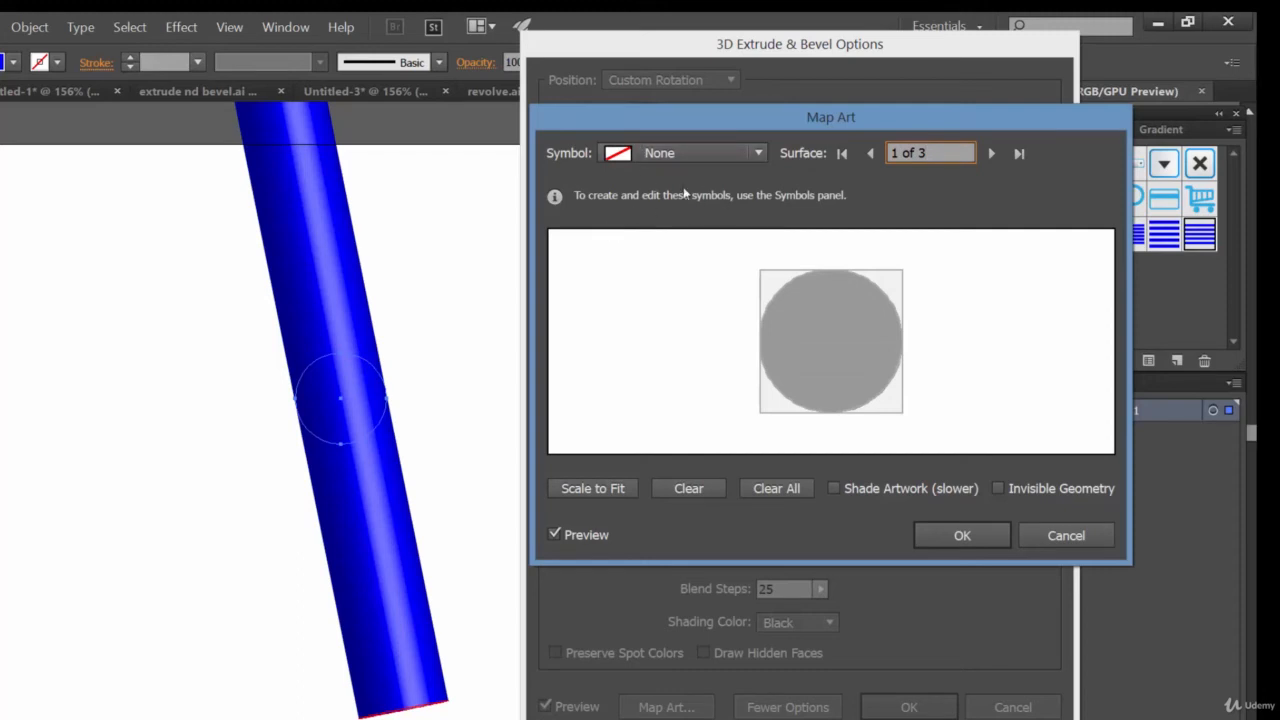
click(993, 153)
click(993, 153)
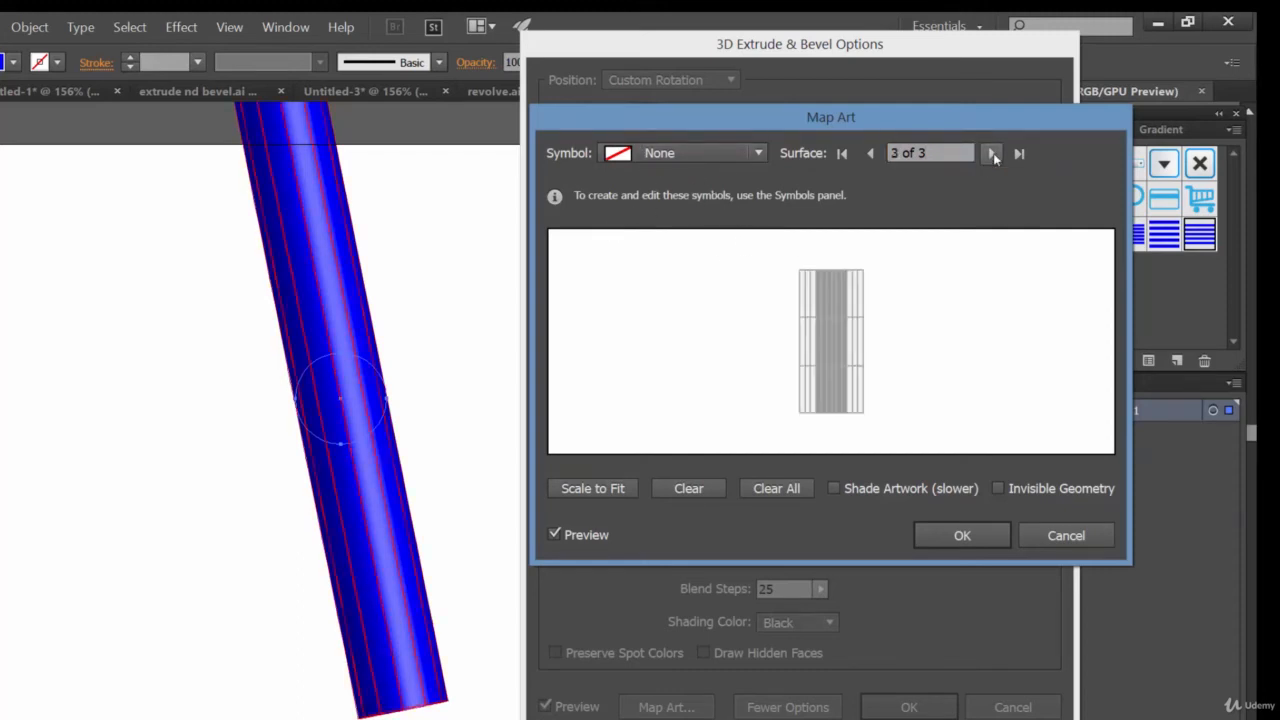
click(875, 152)
click(874, 160)
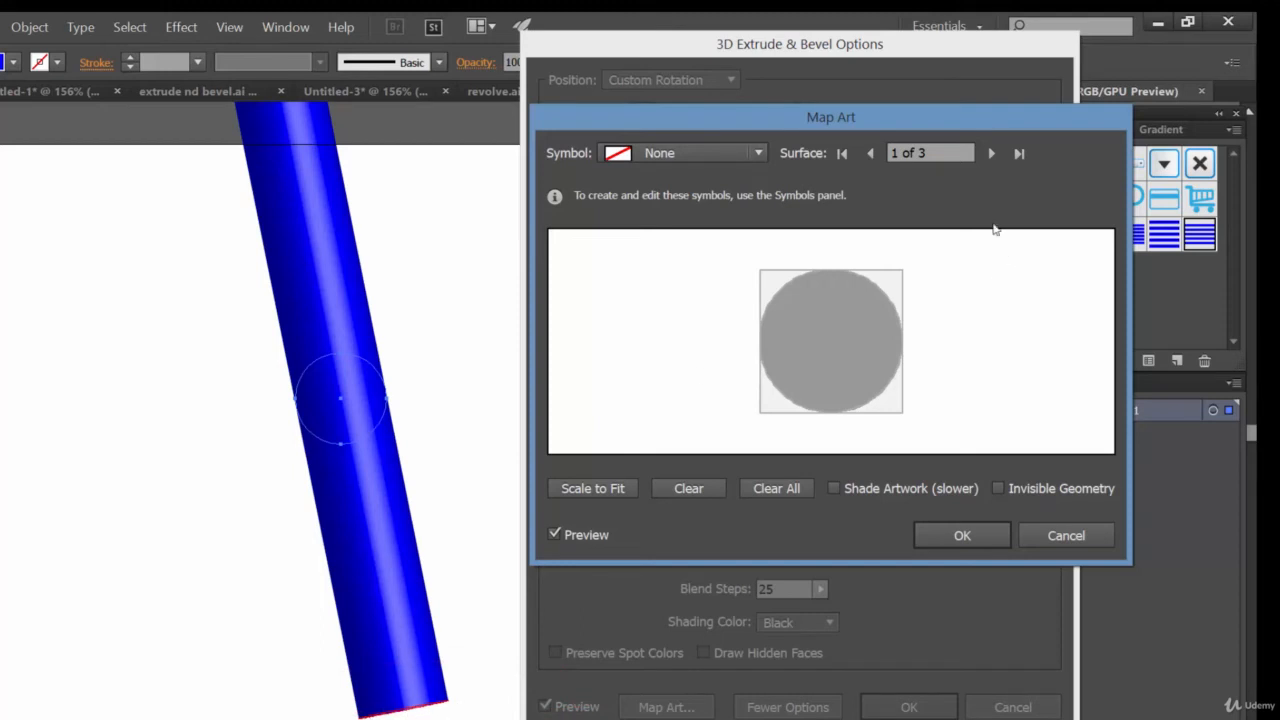
click(991, 153)
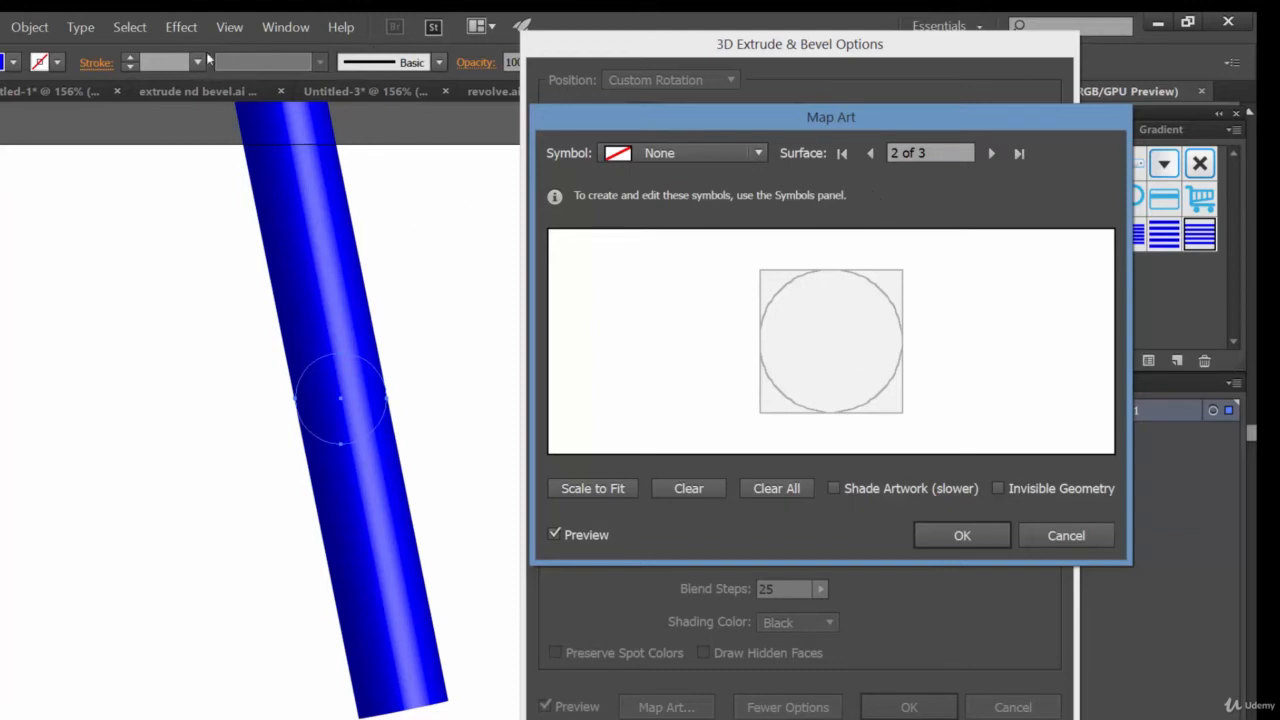
click(991, 153)
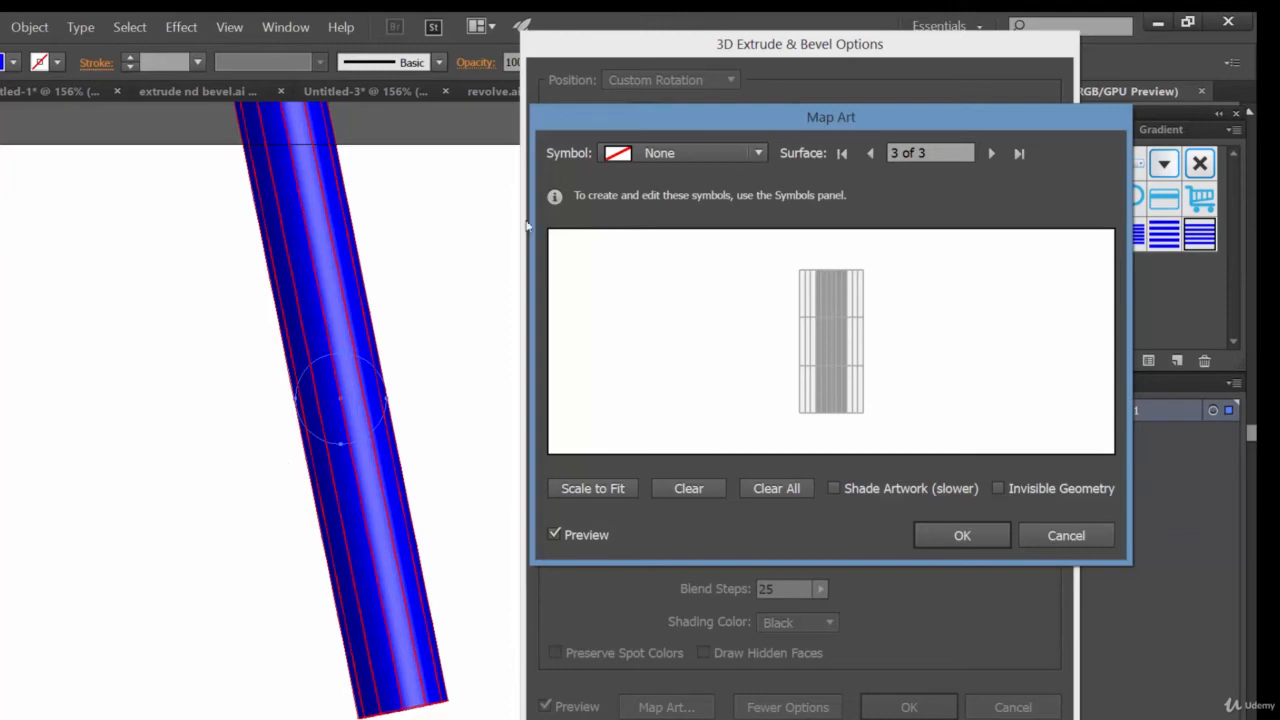
click(686, 152)
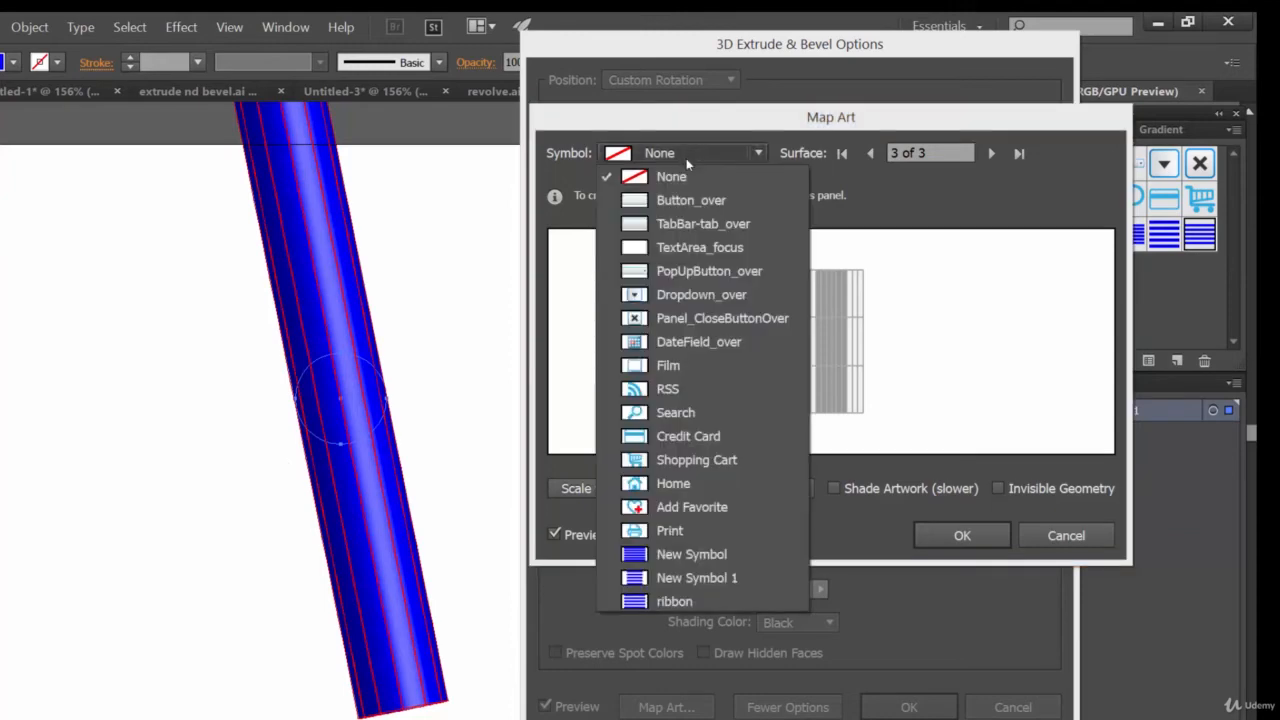
click(679, 604)
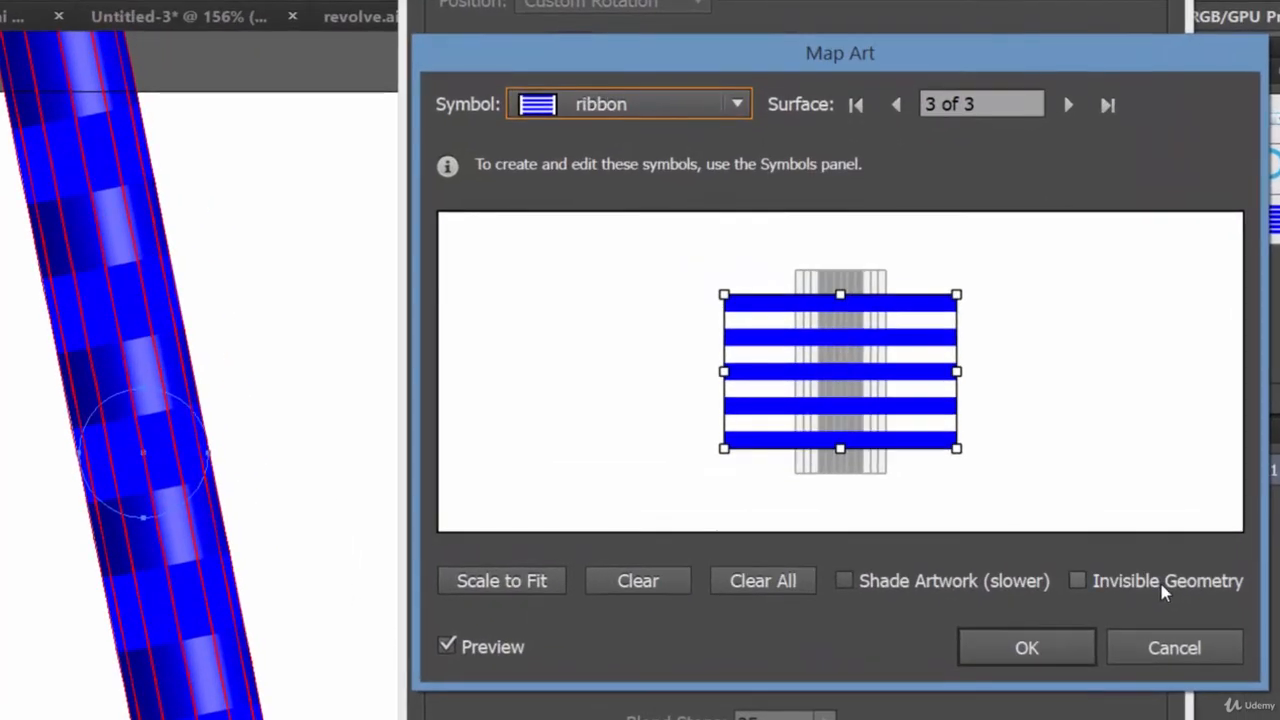
click(1163, 588)
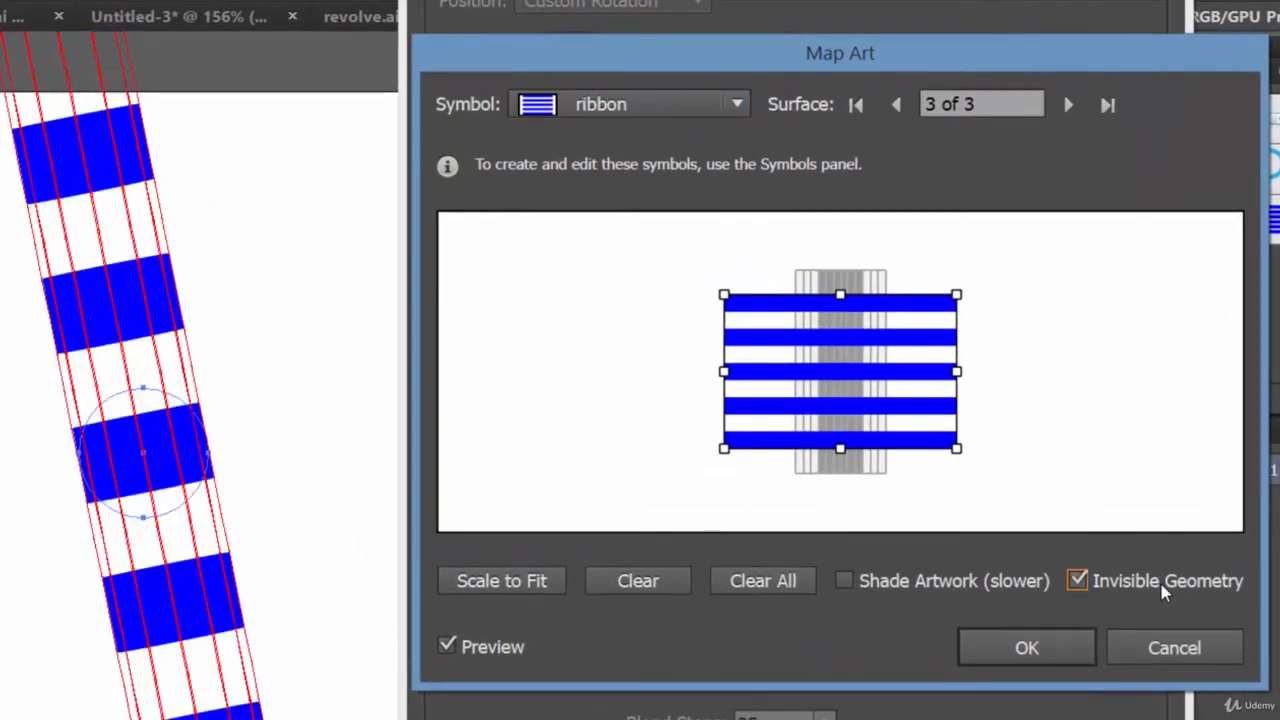
click(900, 588)
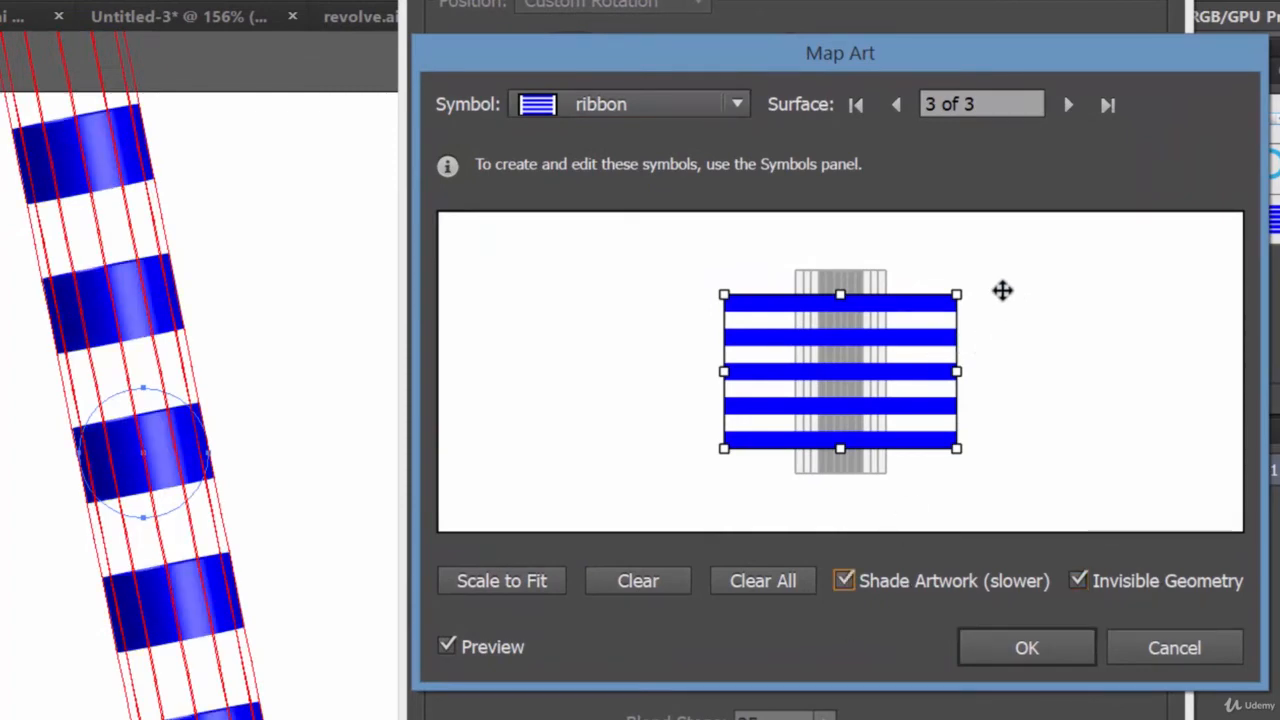
Rotate the mapped ribbon artwork counterclockwise until its stripes join into a continuous spiral, and narrow it from both sides.
drag(963, 283, 946, 271)
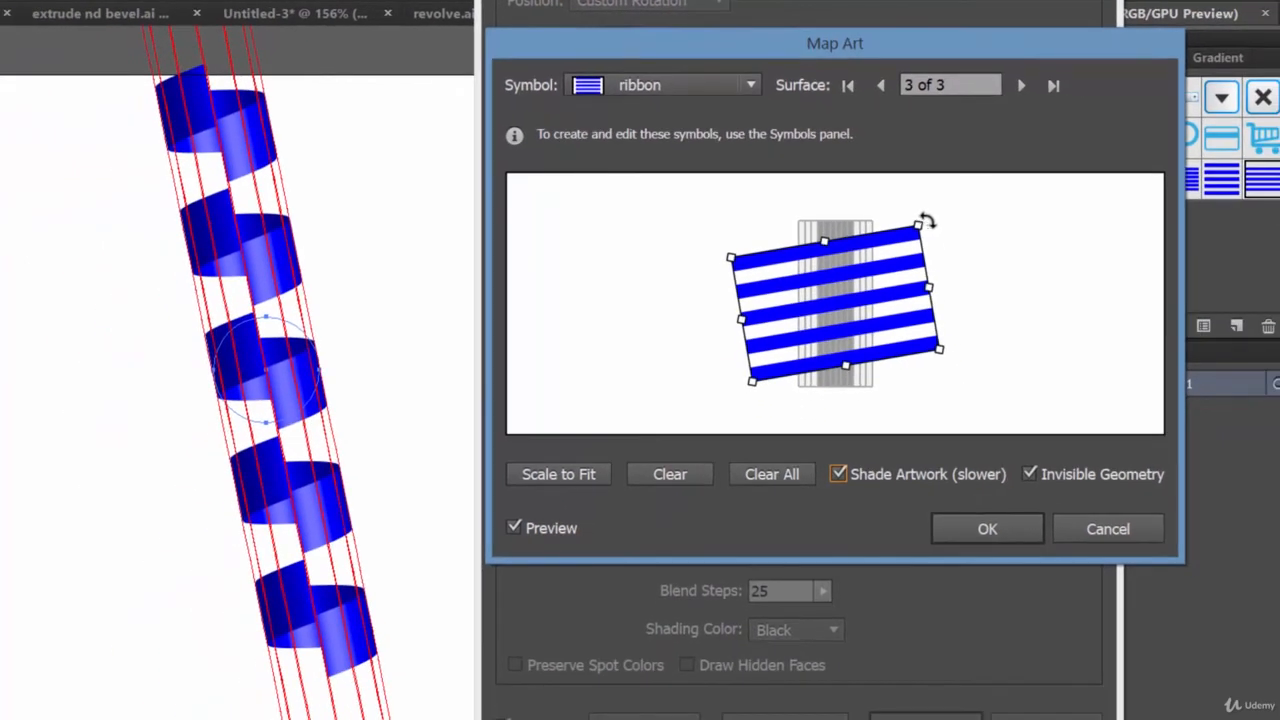
drag(927, 221, 909, 209)
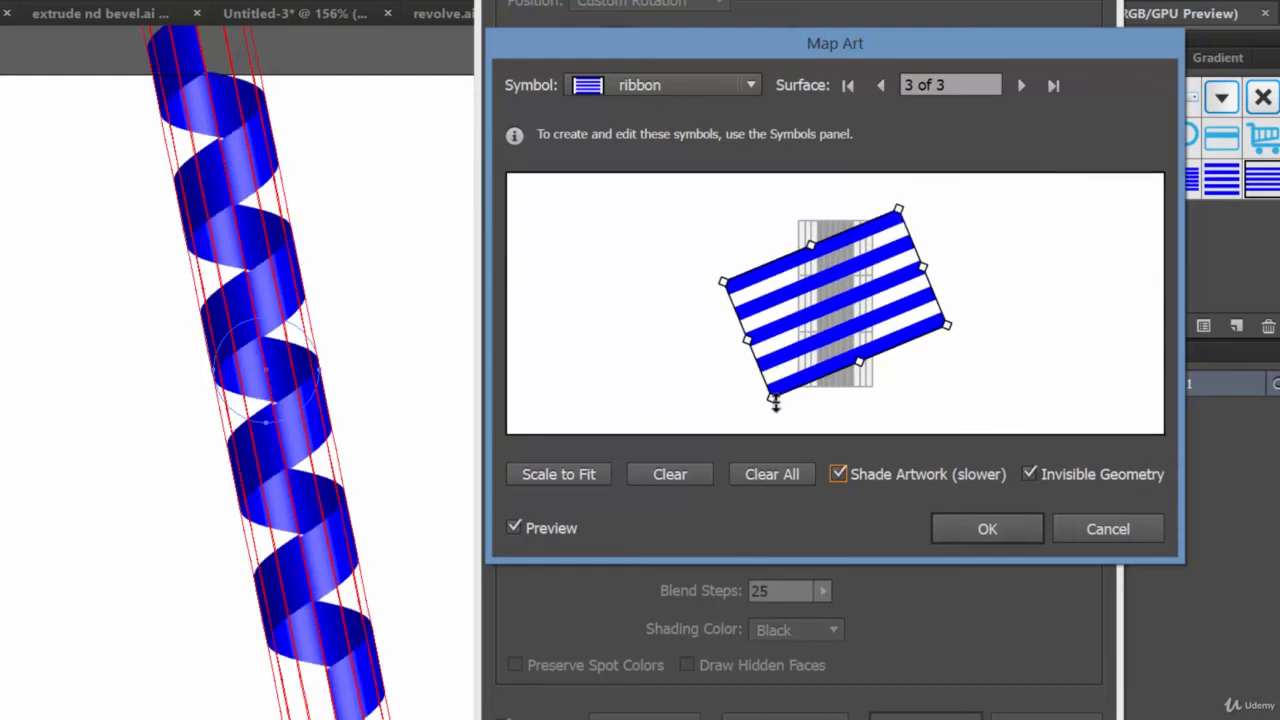
drag(775, 400, 805, 390)
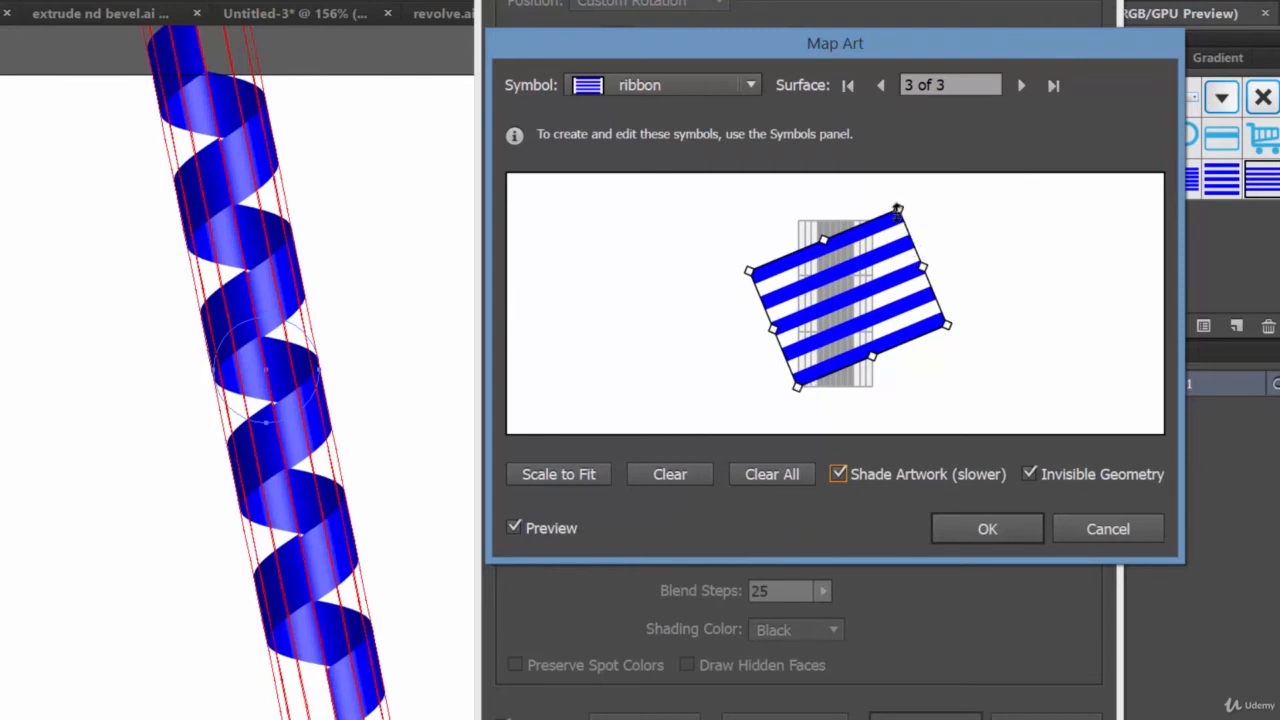
drag(897, 206, 879, 216)
drag(901, 277, 907, 270)
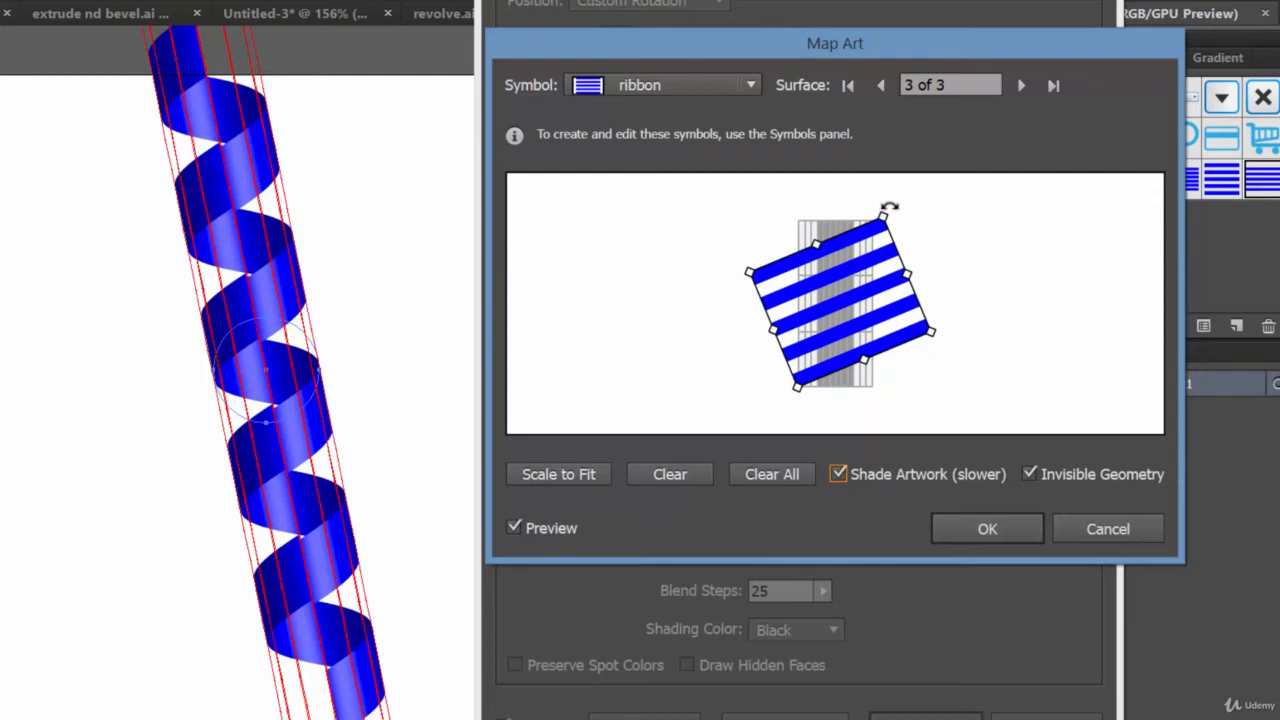
drag(889, 207, 887, 206)
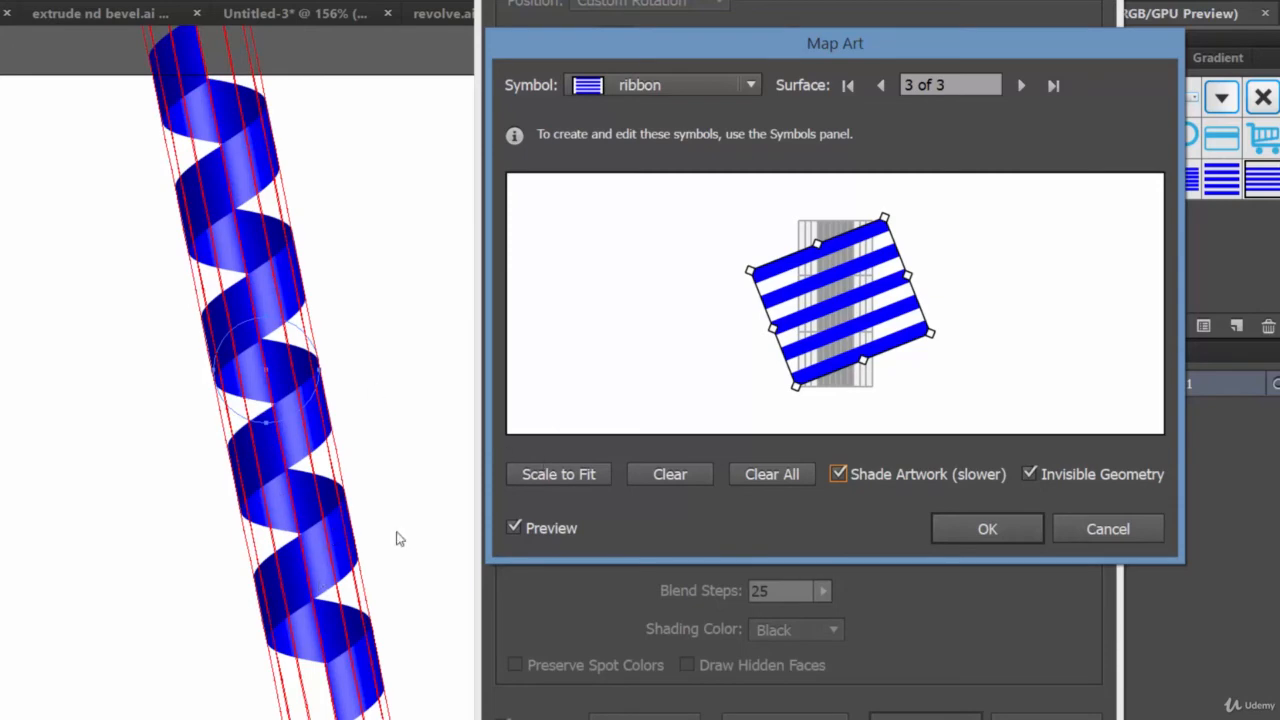
Apply the mapped artwork with the 3D Extrude & Bevel effect and expand the spiral's appearance.
click(987, 528)
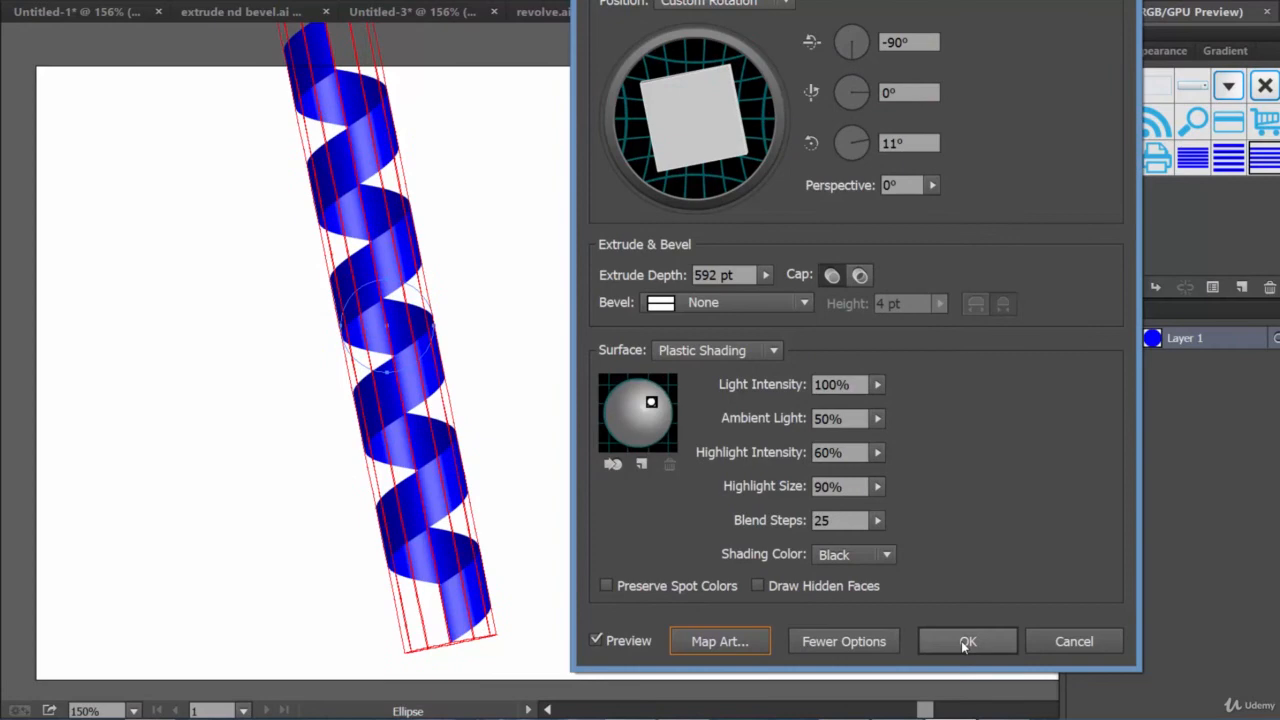
click(966, 642)
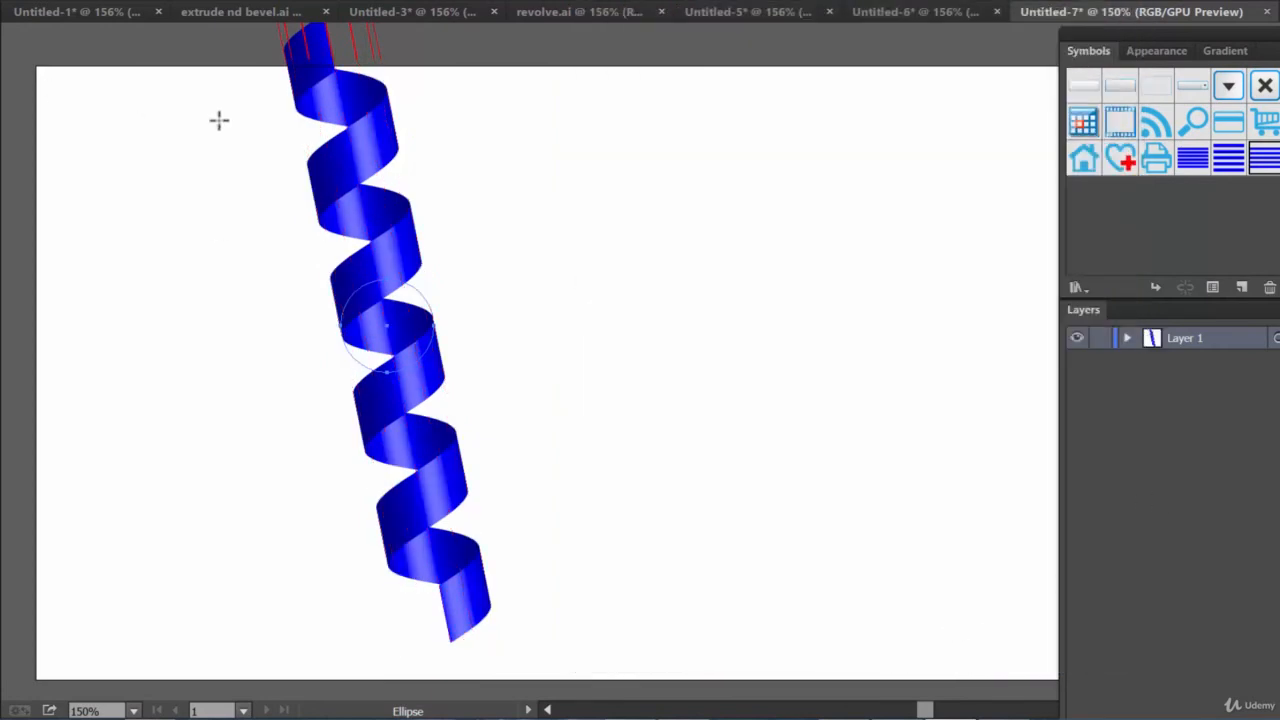
click(66, 0)
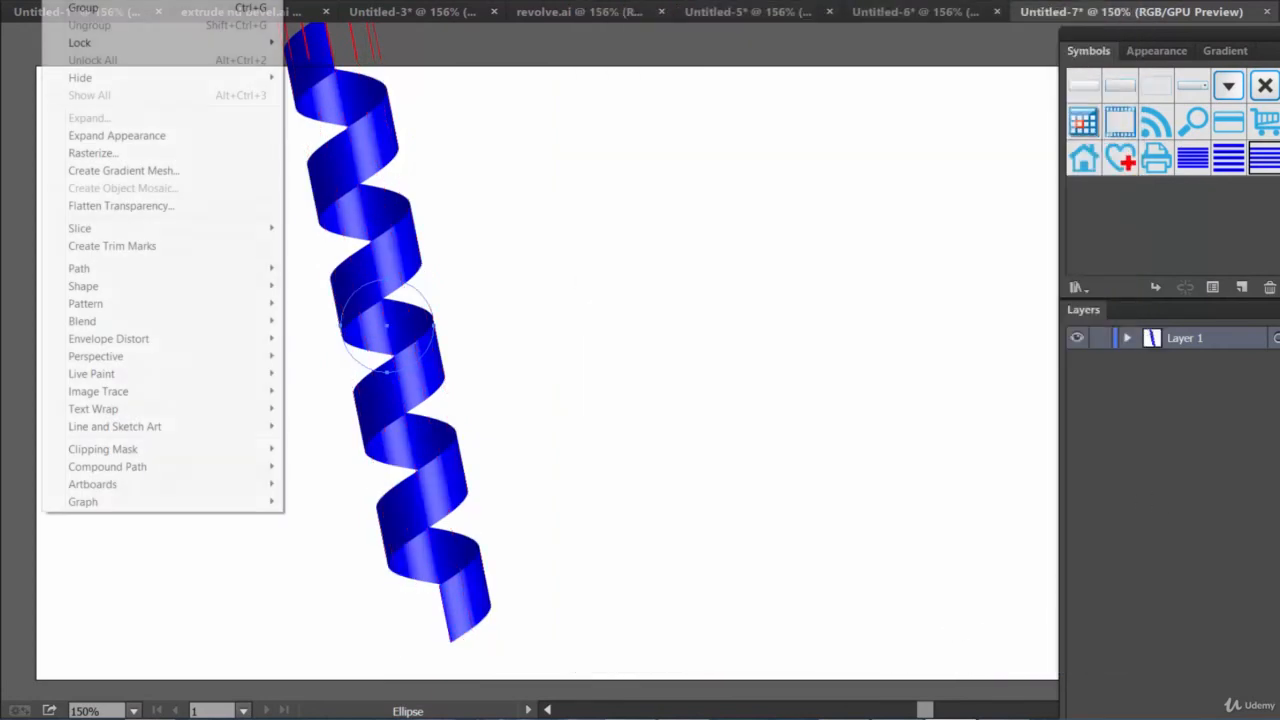
click(129, 135)
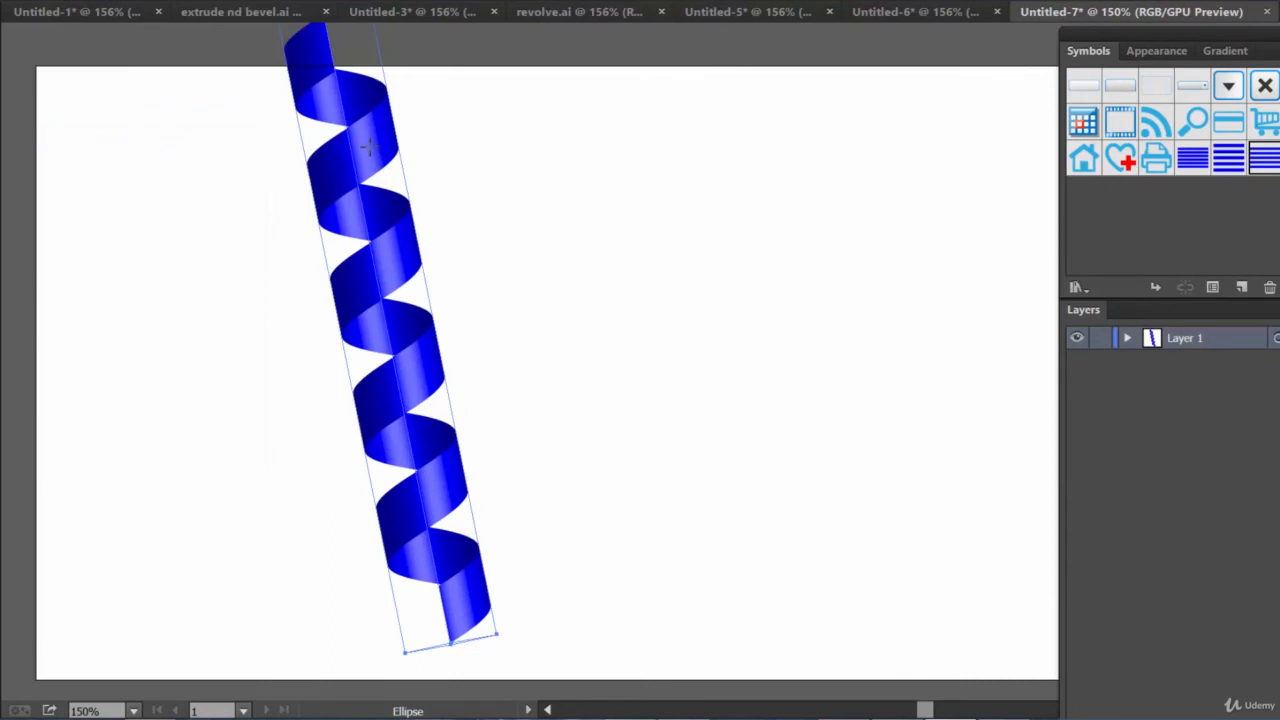
Move the spiral ribbon down so its upper end sits on the artboard, and place a duplicate to its right.
key(v)
drag(362, 148, 323, 229)
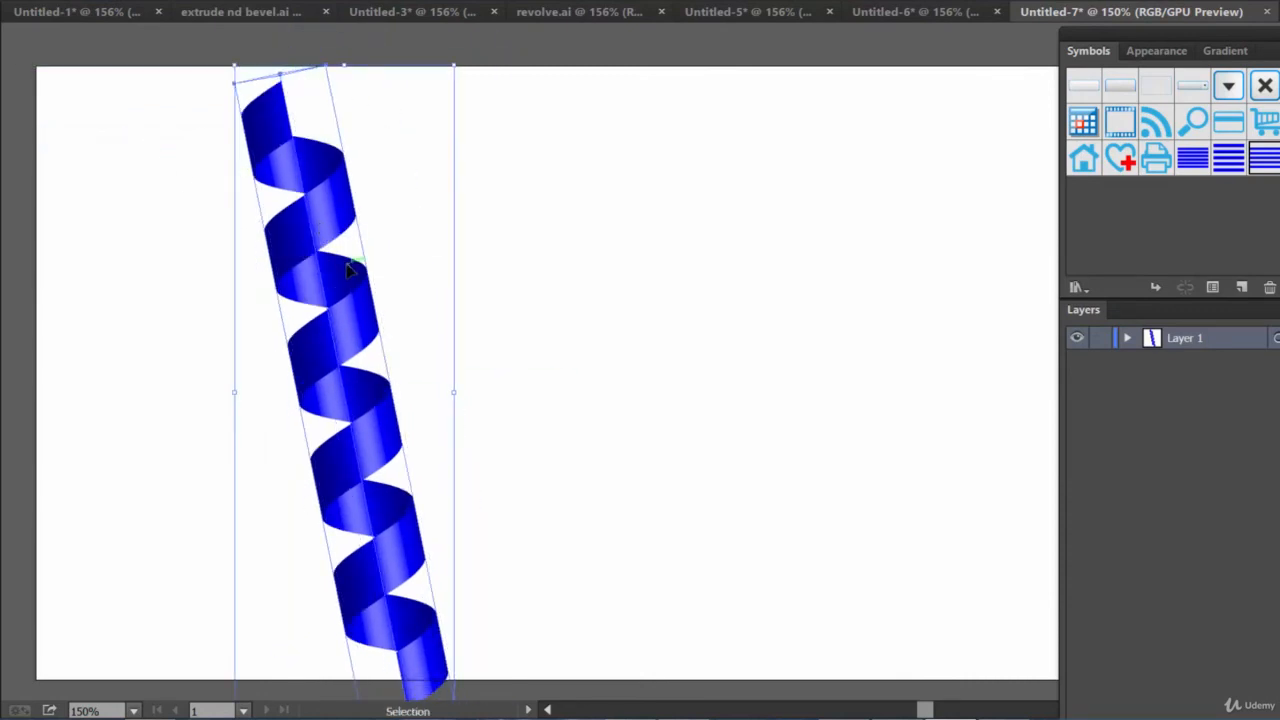
drag(349, 271, 515, 232)
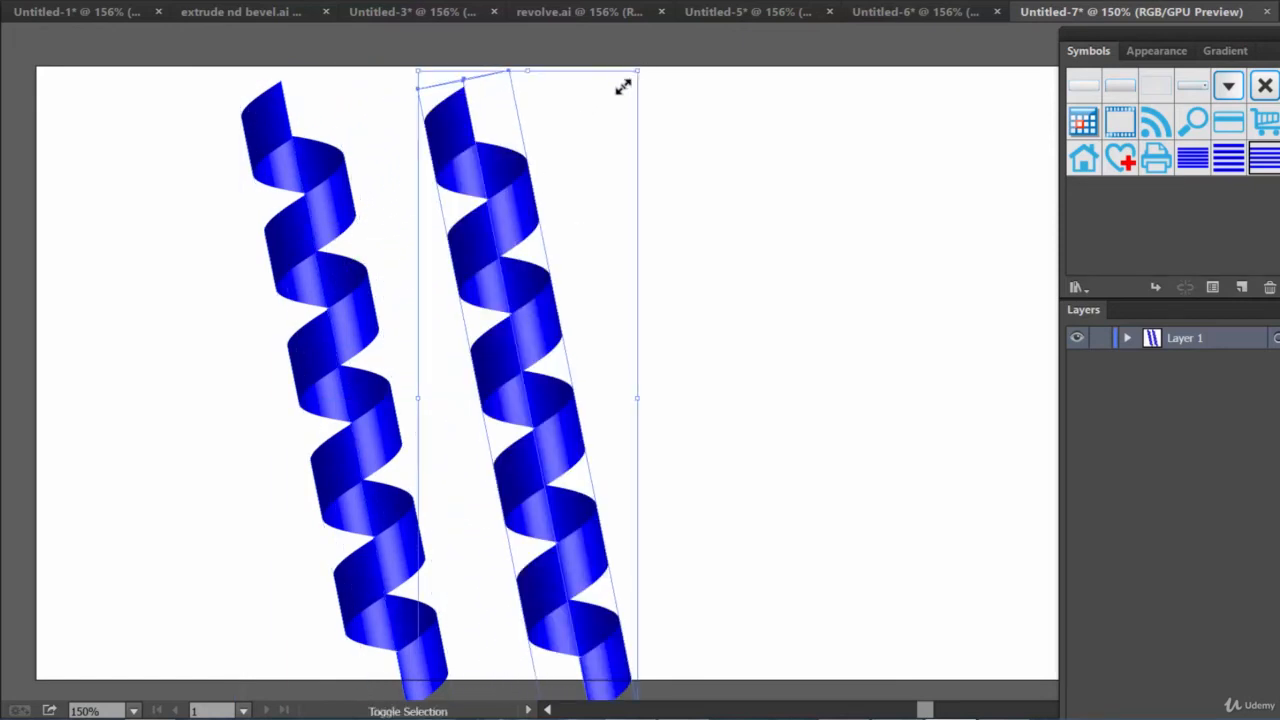
Scale the duplicate spiral down to about two thirds of the original's size beside it, and select the large original.
drag(636, 71, 540, 363)
drag(478, 430, 461, 255)
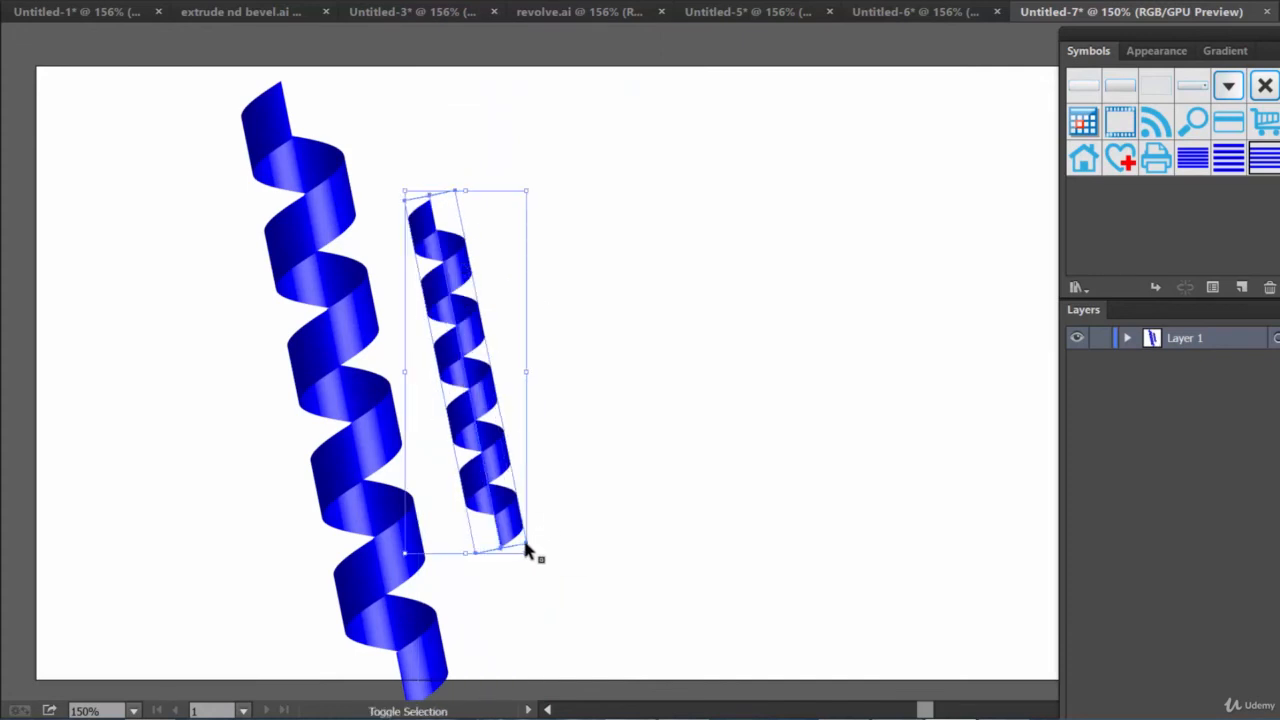
drag(528, 551, 608, 608)
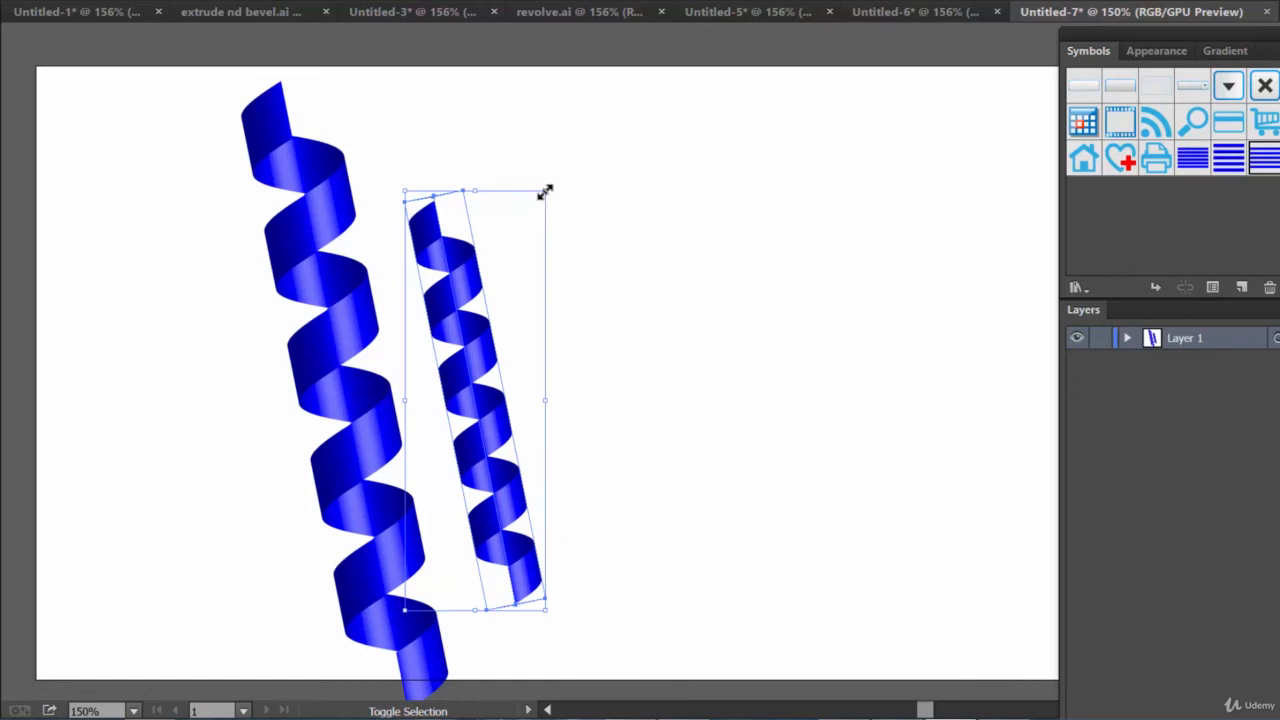
drag(546, 191, 580, 151)
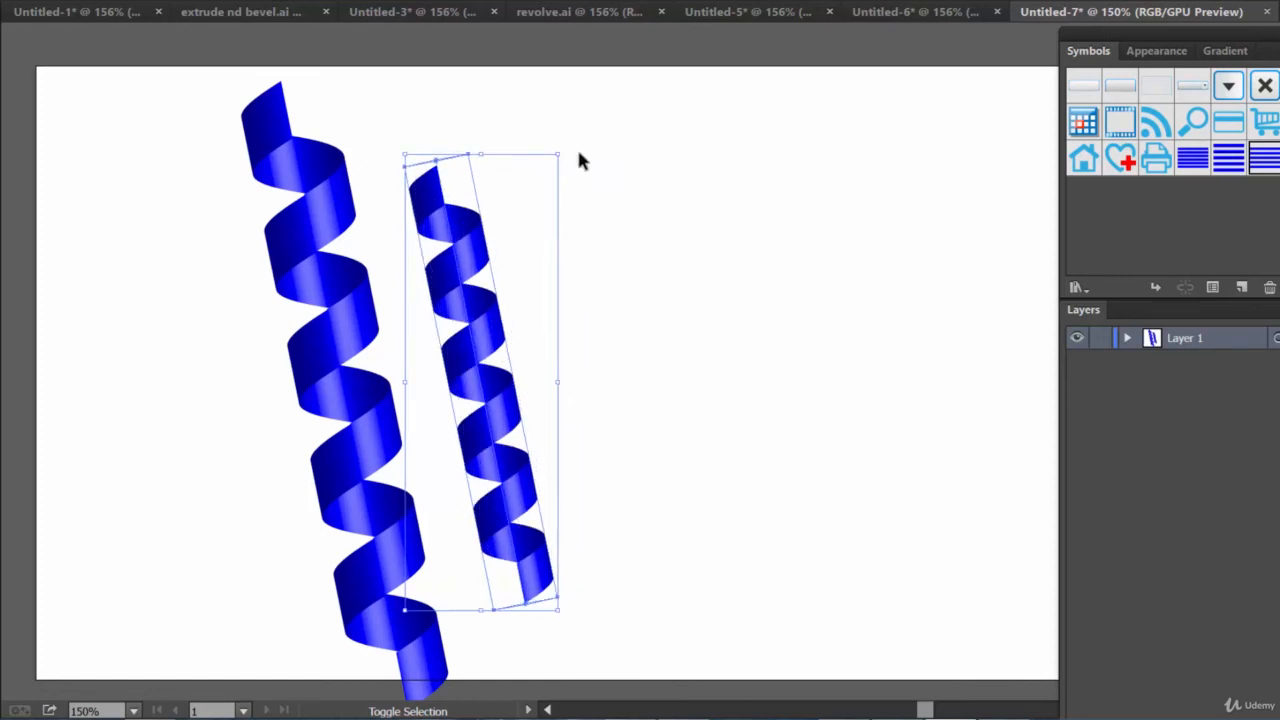
click(330, 168)
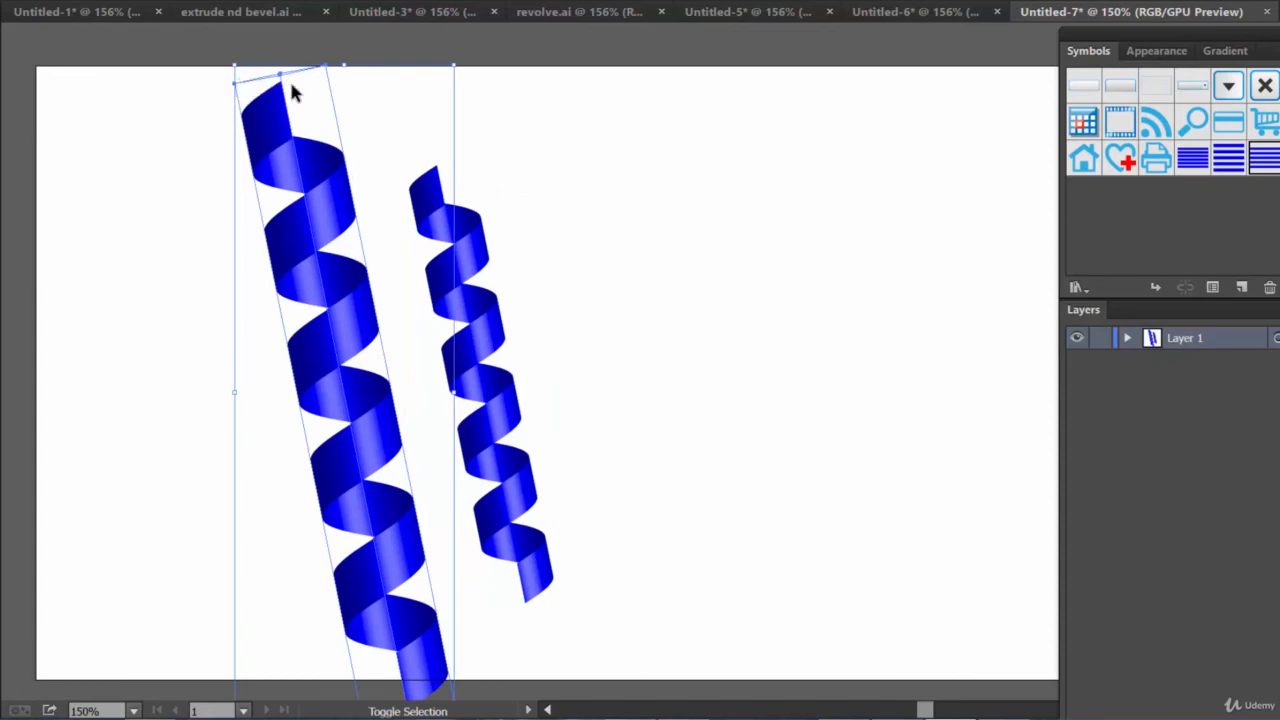
Scale the large spiral down to nearly the smaller one's height and place it close beside it.
drag(453, 66, 404, 120)
drag(316, 326, 361, 206)
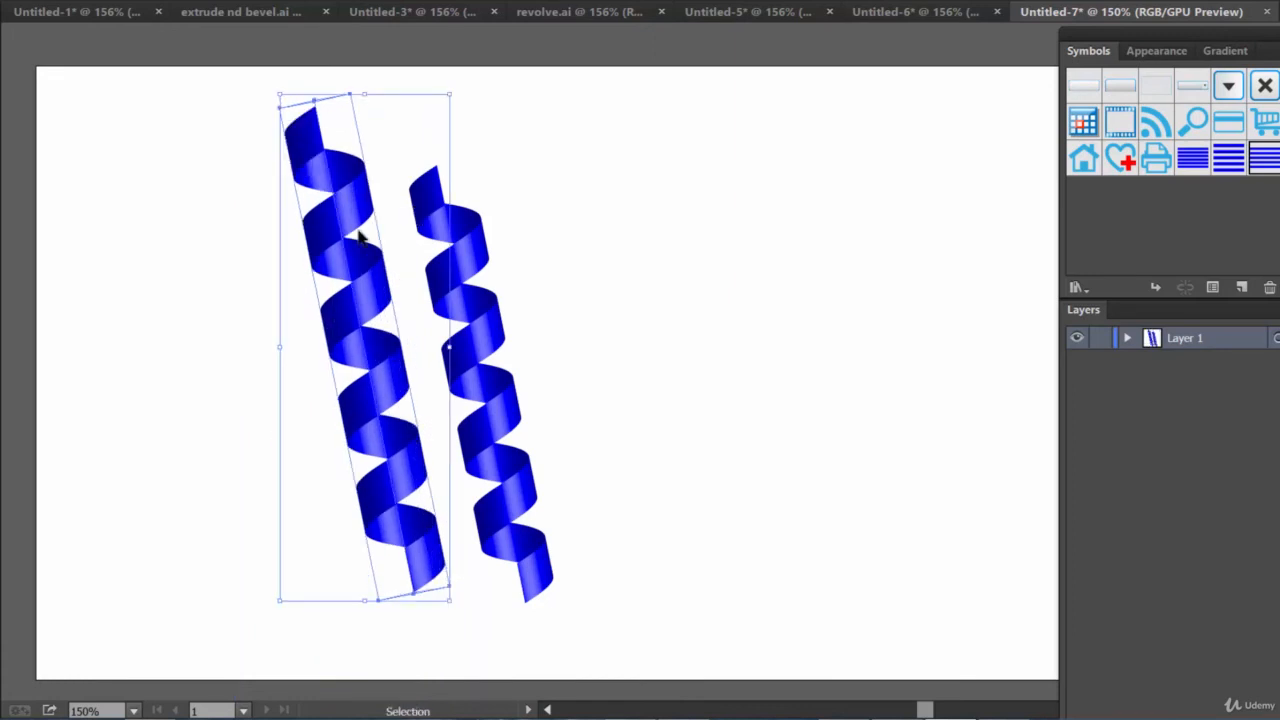
drag(367, 322, 388, 347)
click(703, 378)
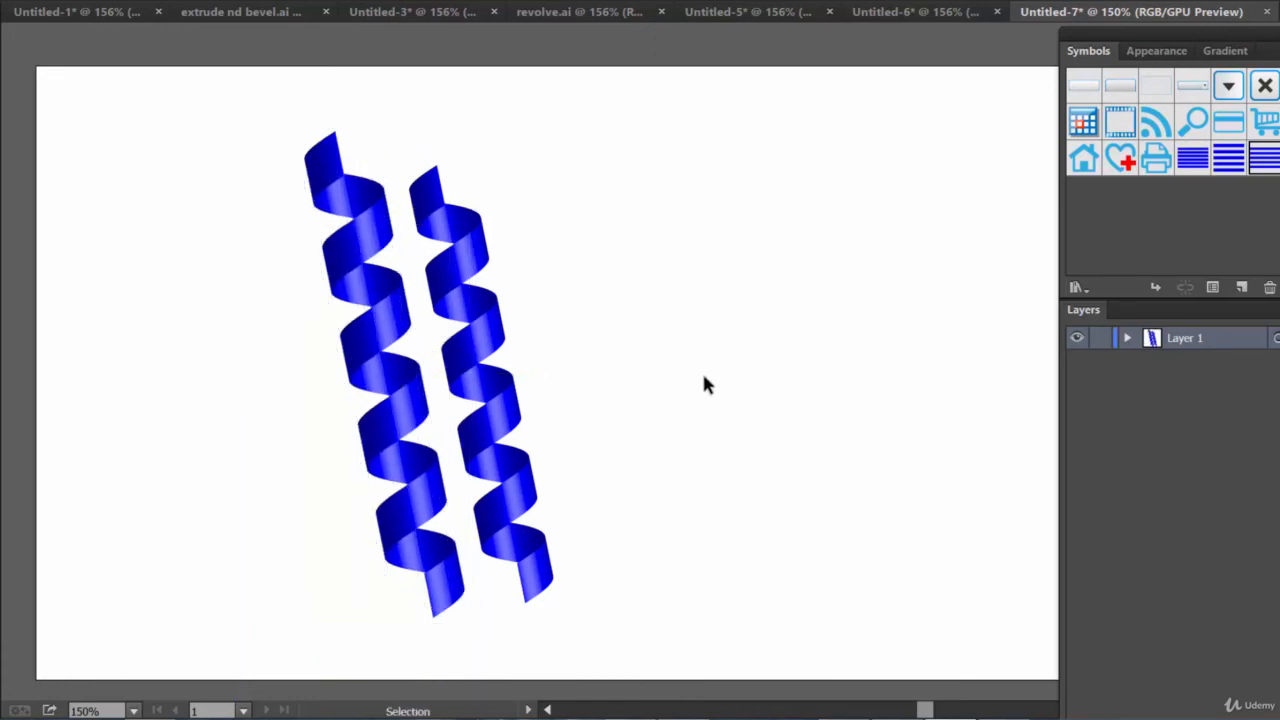
Draw a solid blue rectangle covering the whole artboard and extend its left and upper edges slightly beyond it.
click(915, 13)
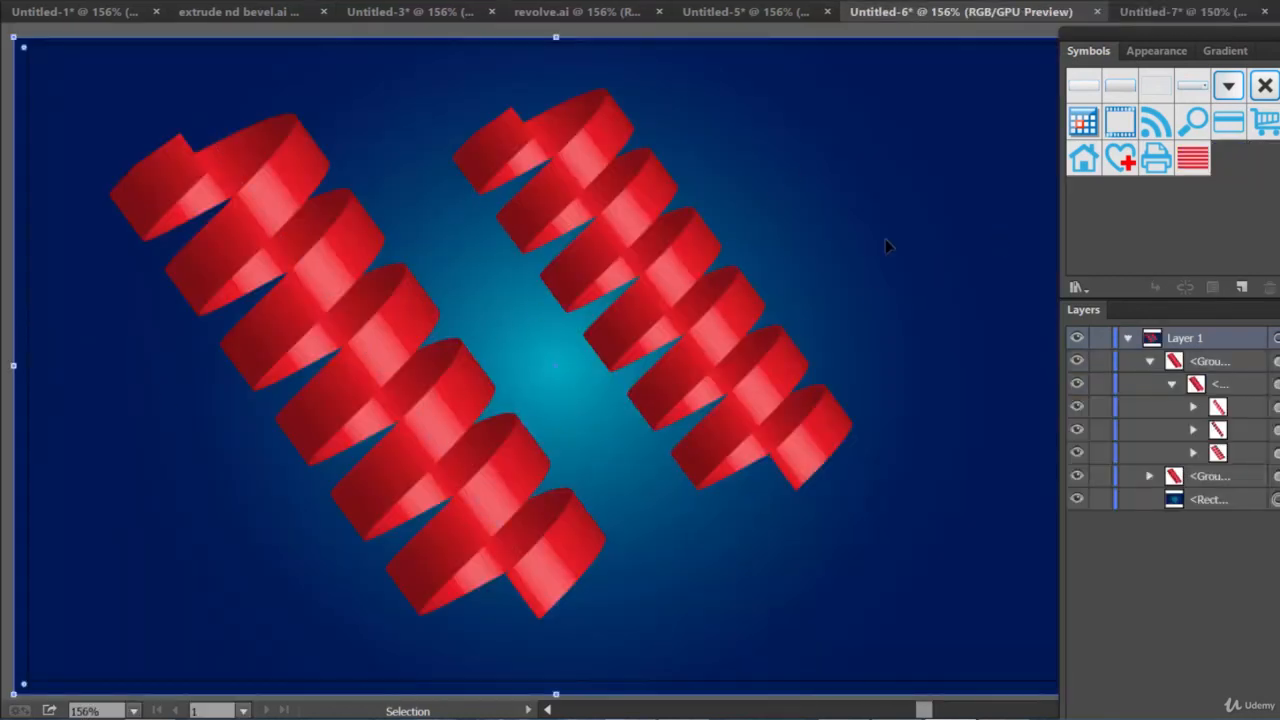
click(1158, 14)
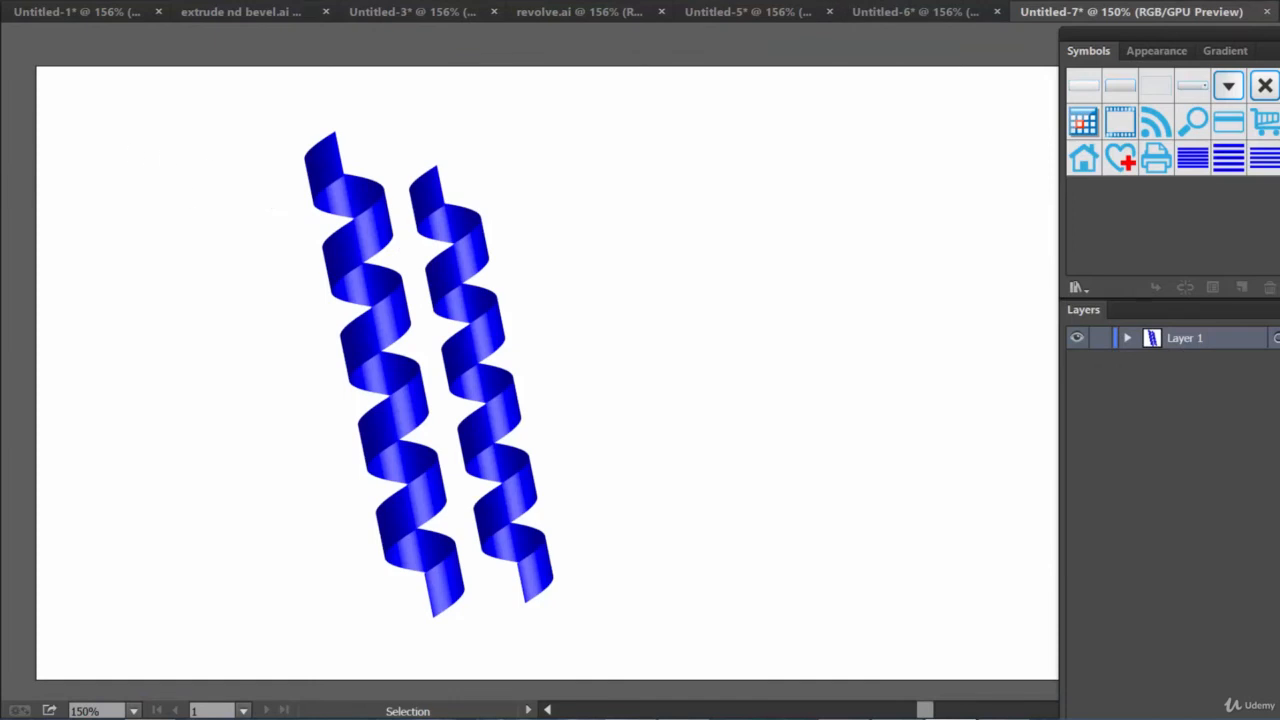
click(24, 155)
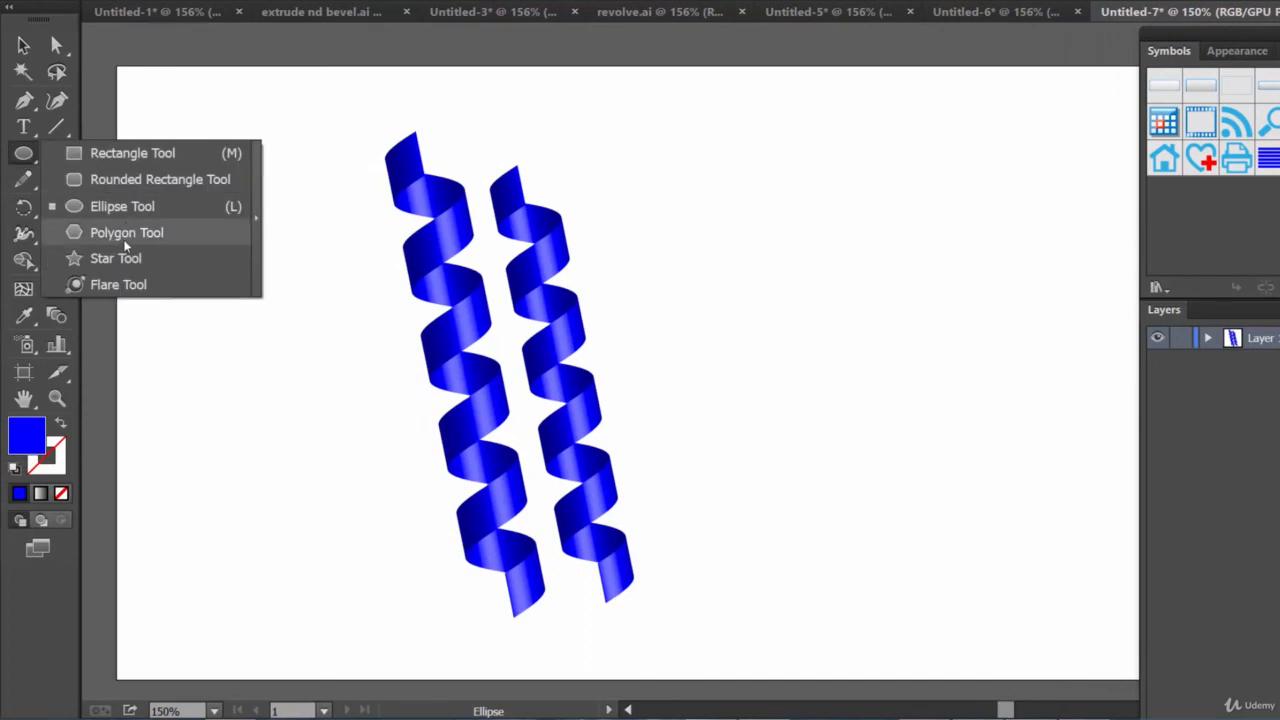
click(125, 153)
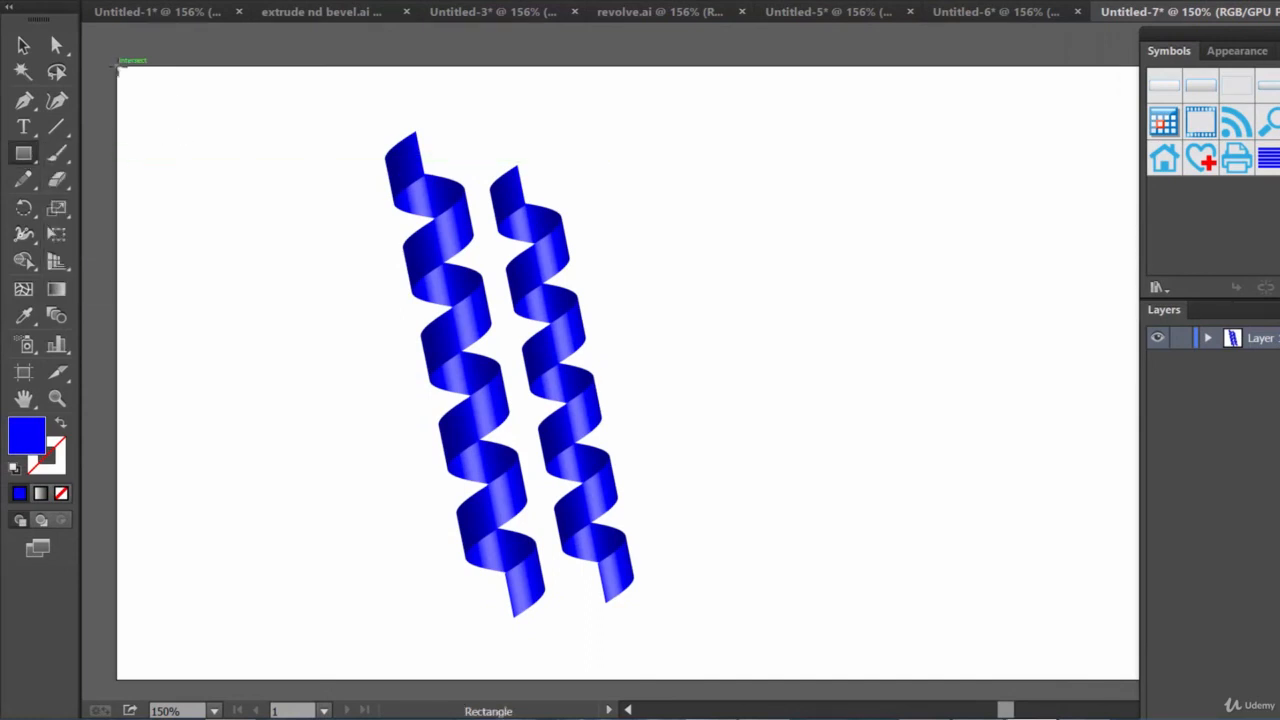
drag(118, 68, 1138, 688)
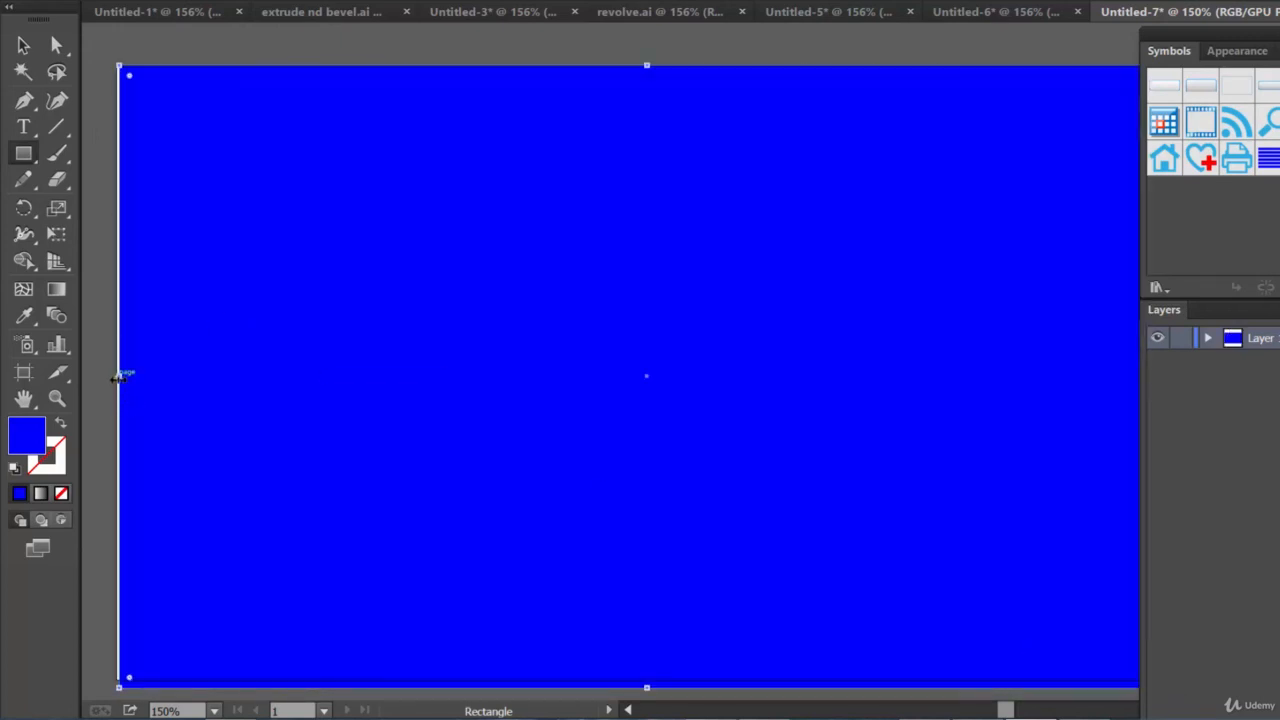
drag(119, 376, 107, 376)
drag(641, 66, 641, 60)
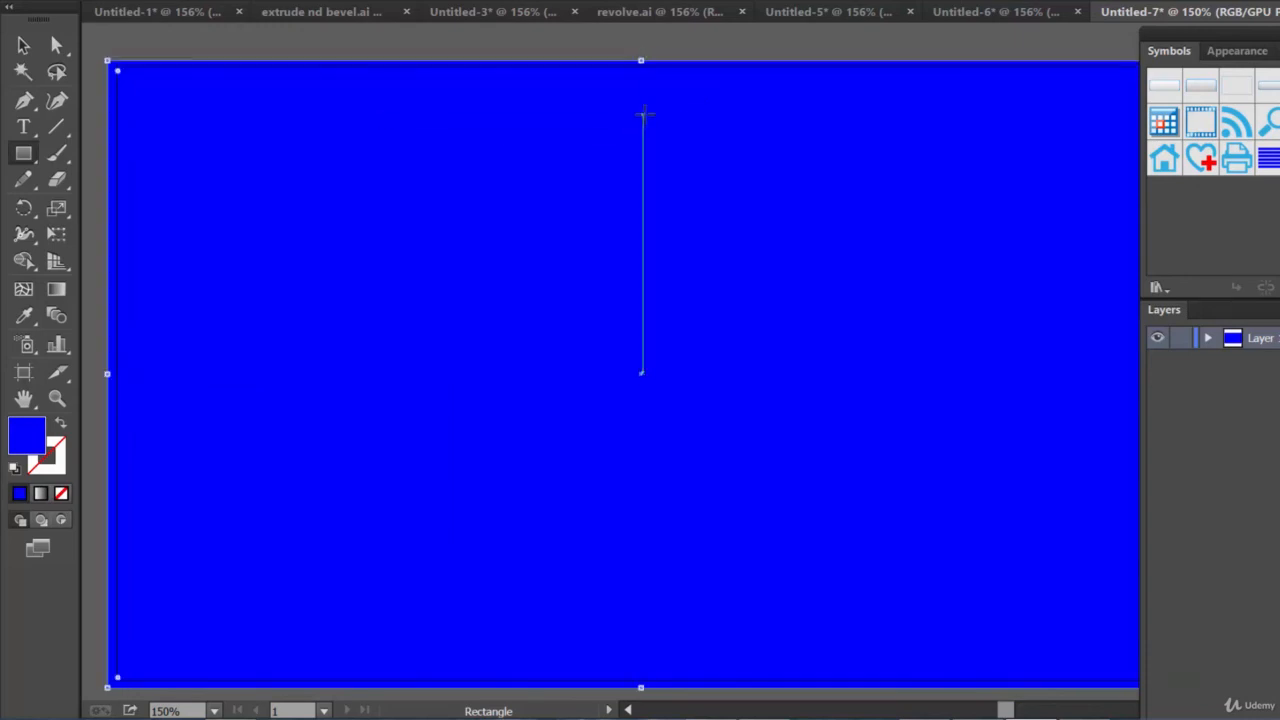
Send the rectangle behind both spirals and fill it with the orange radial gradient swatch.
click(23, 45)
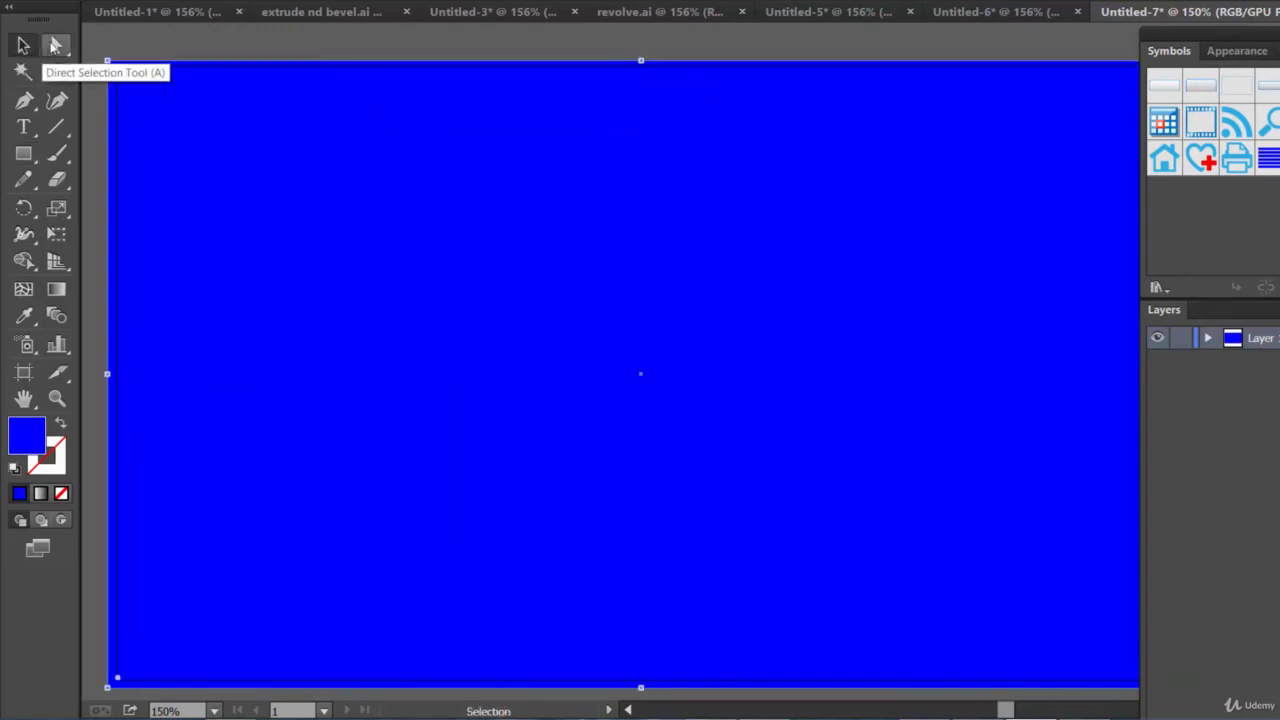
right_click(321, 150)
mouse_move(466, 372)
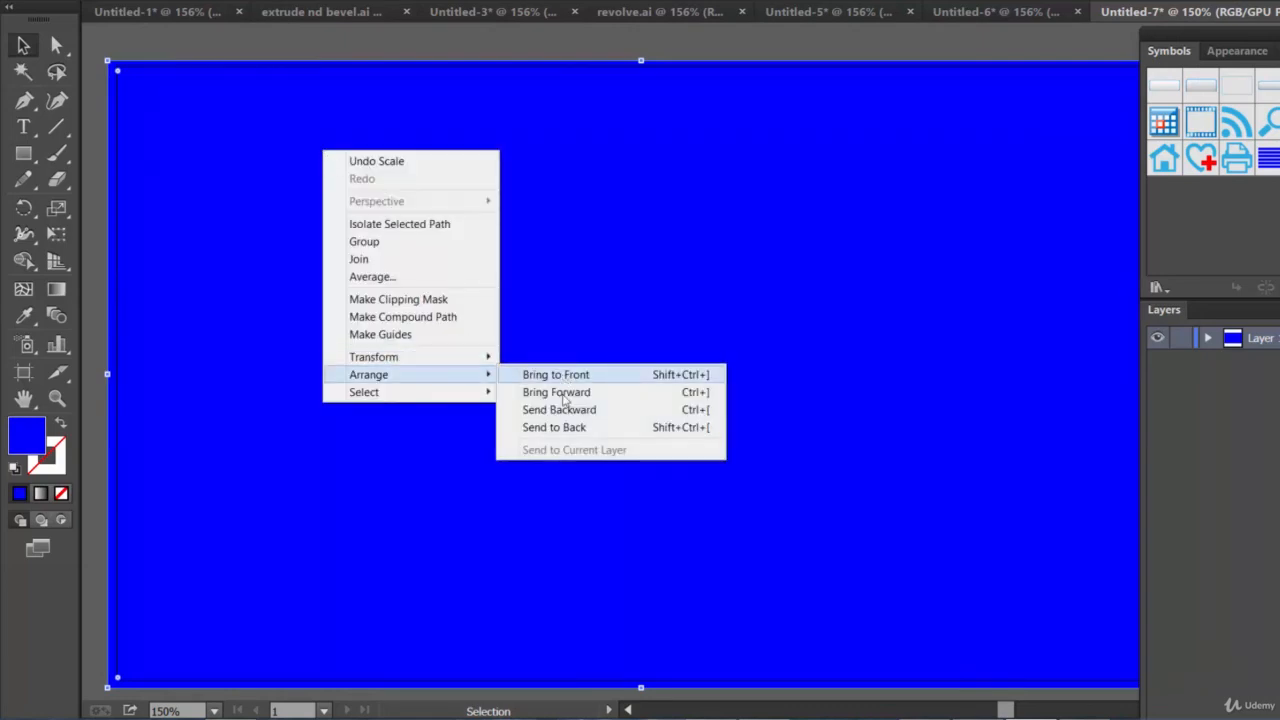
click(554, 427)
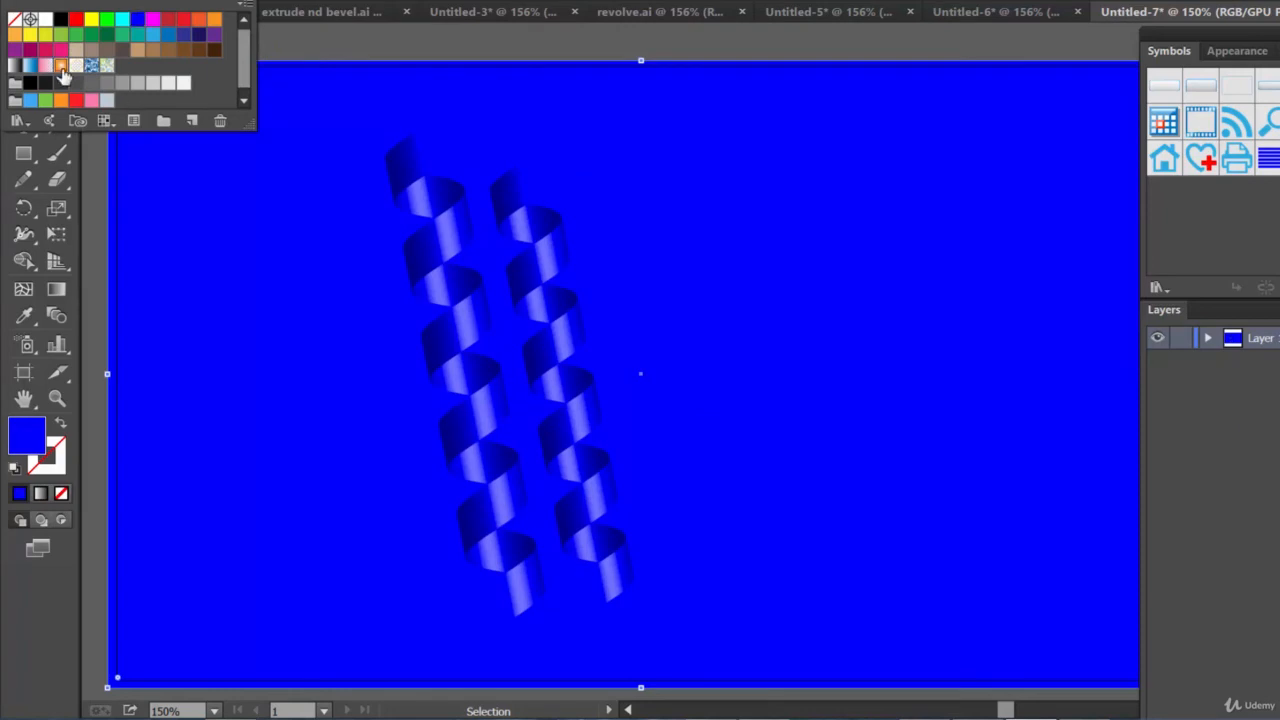
click(61, 65)
key(Escape)
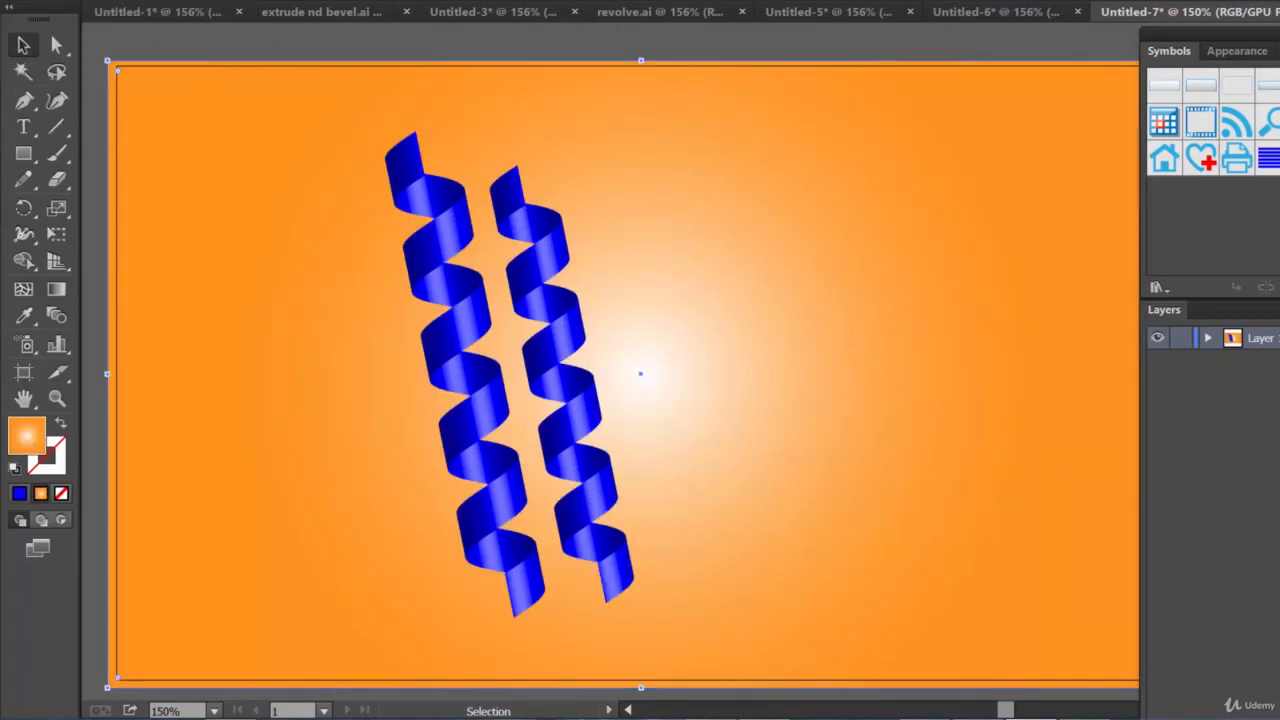
Change the outer color of the background rectangle's radial gradient to a bright orange-red.
click(980, 12)
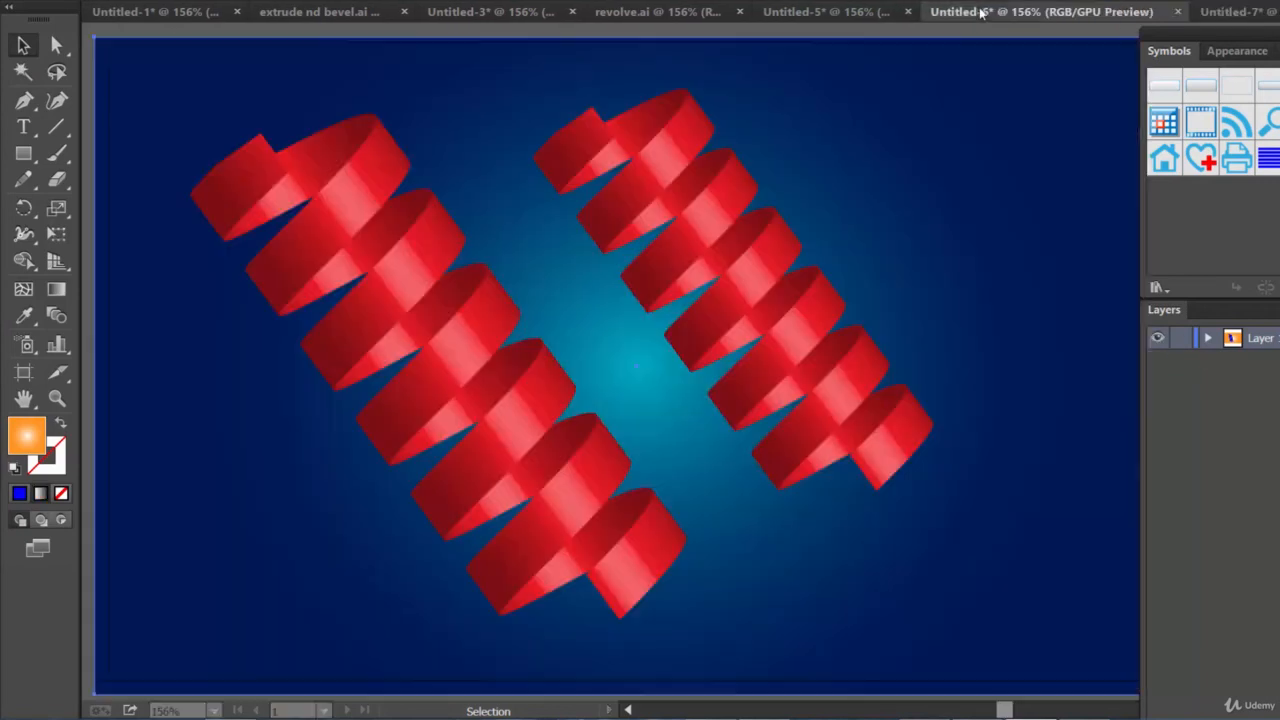
click(934, 92)
click(1246, 16)
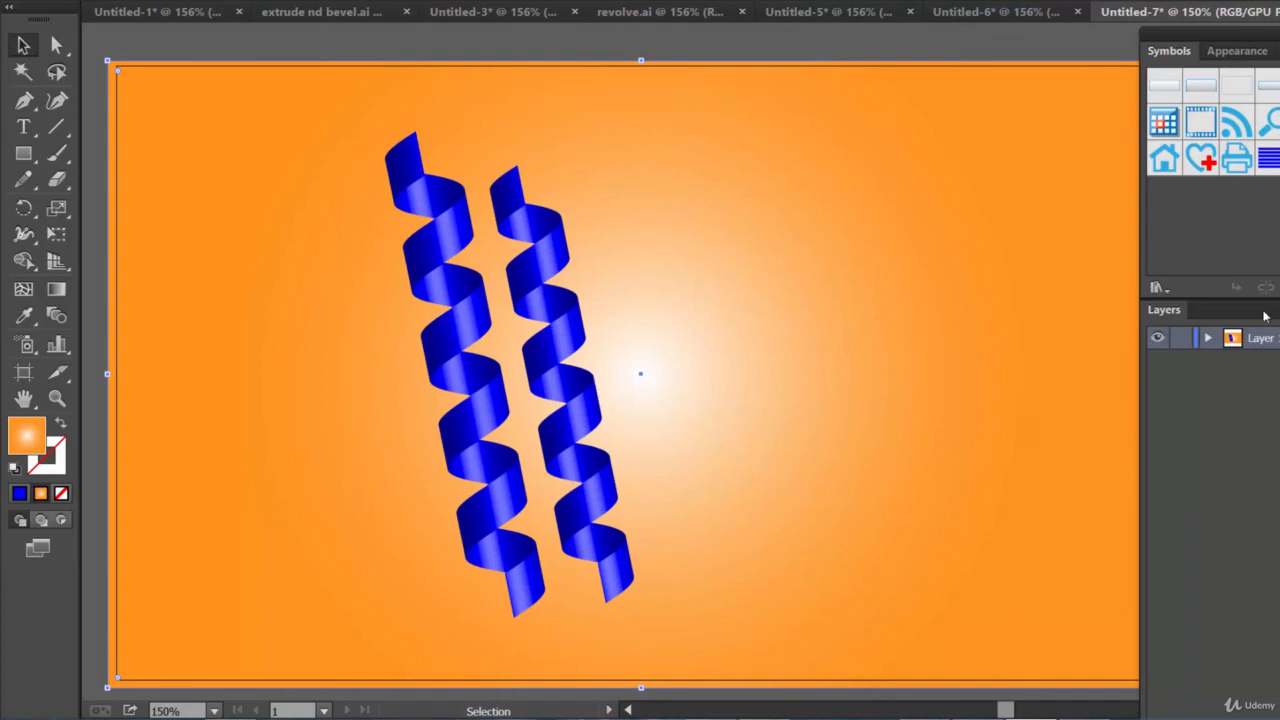
click(1208, 338)
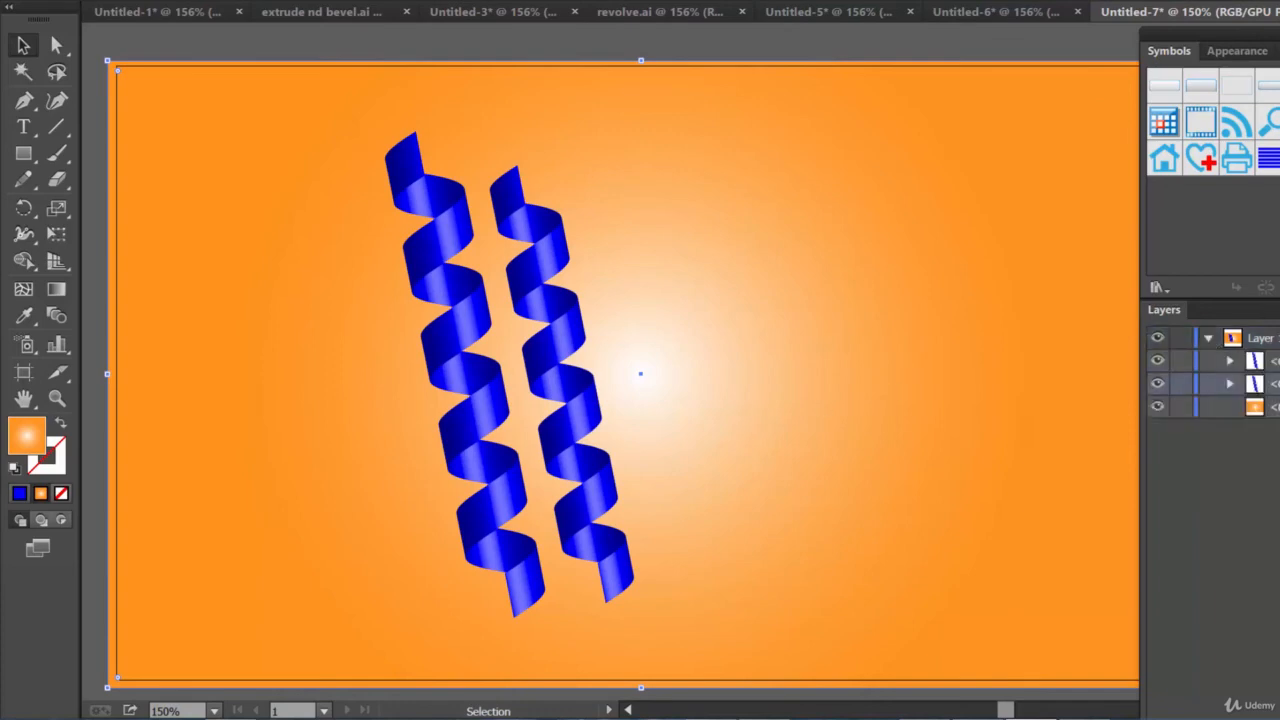
click(1237, 88)
double_click(1272, 250)
click(1108, 467)
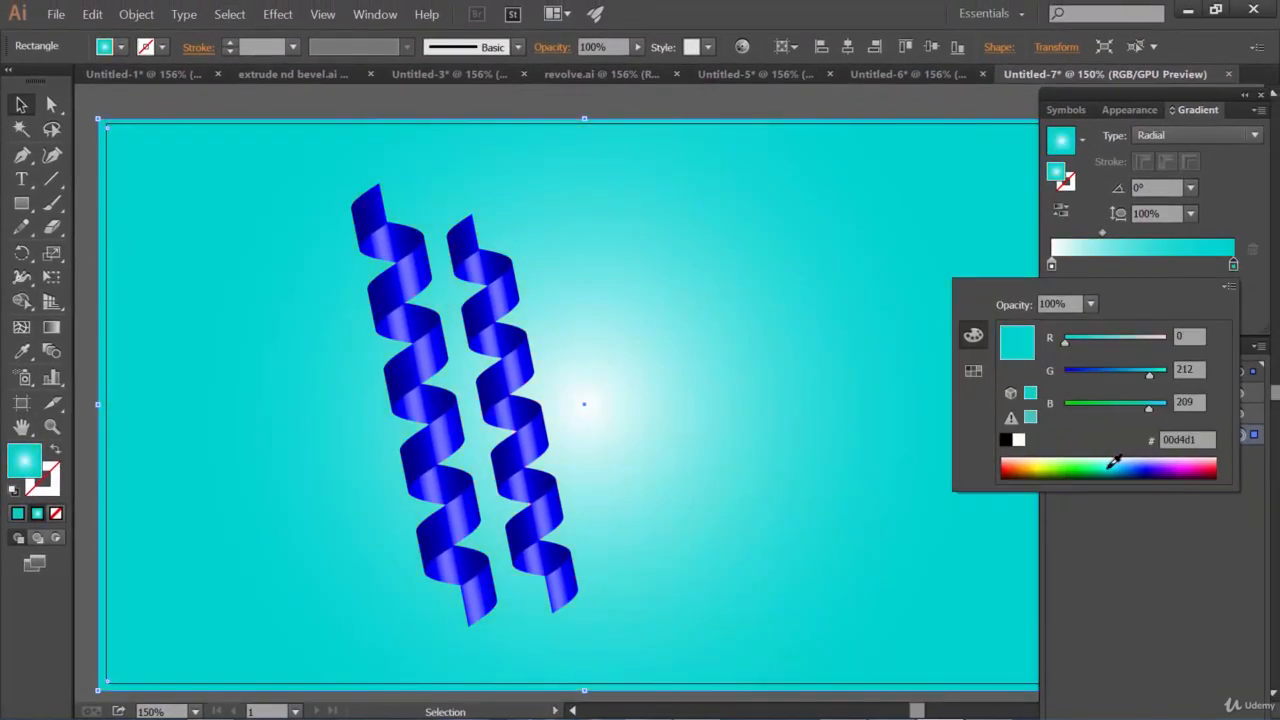
drag(1113, 462, 1150, 462)
click(1018, 462)
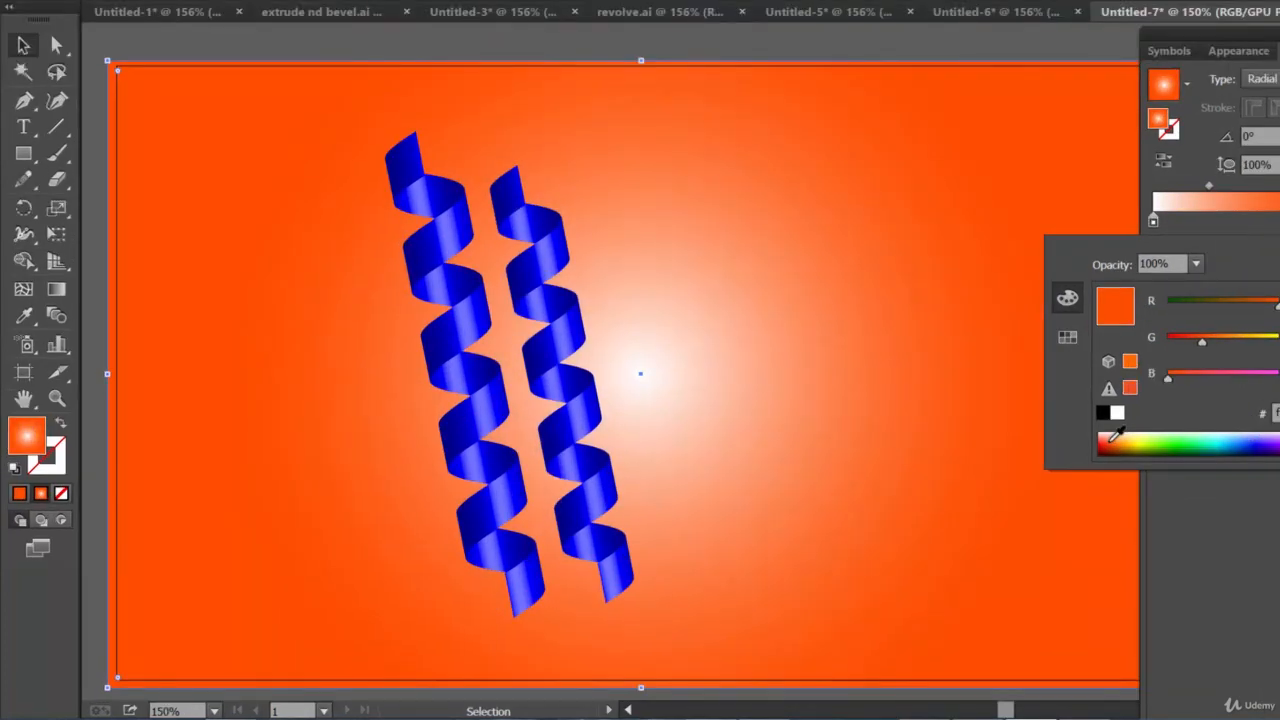
click(1262, 235)
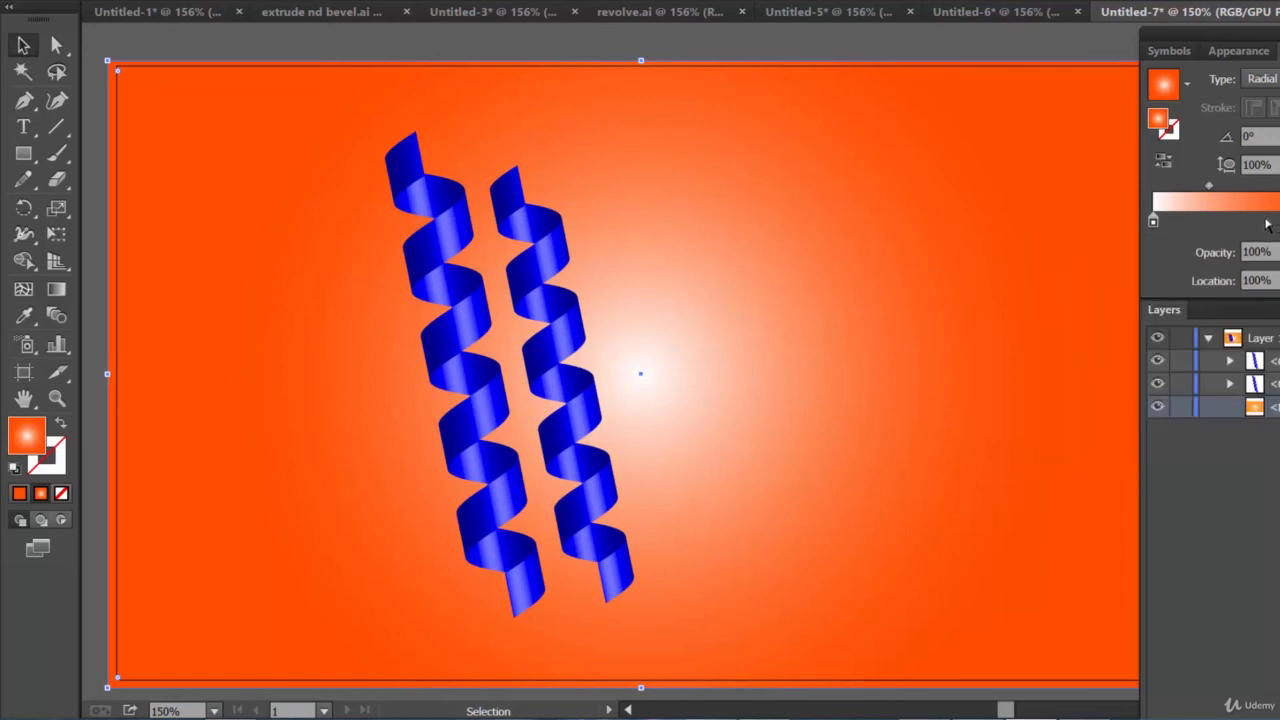
Set the center color of the background's radial gradient to light yellow, ffe06a.
double_click(1153, 221)
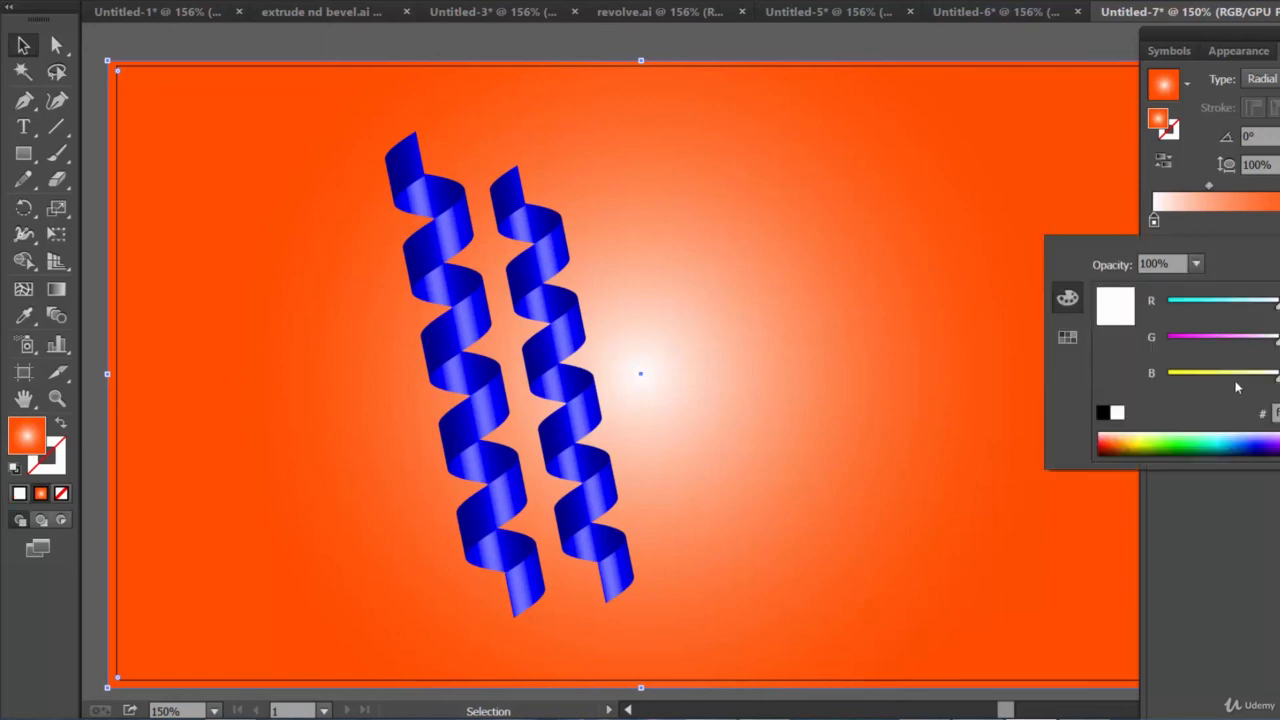
drag(1271, 347, 1258, 340)
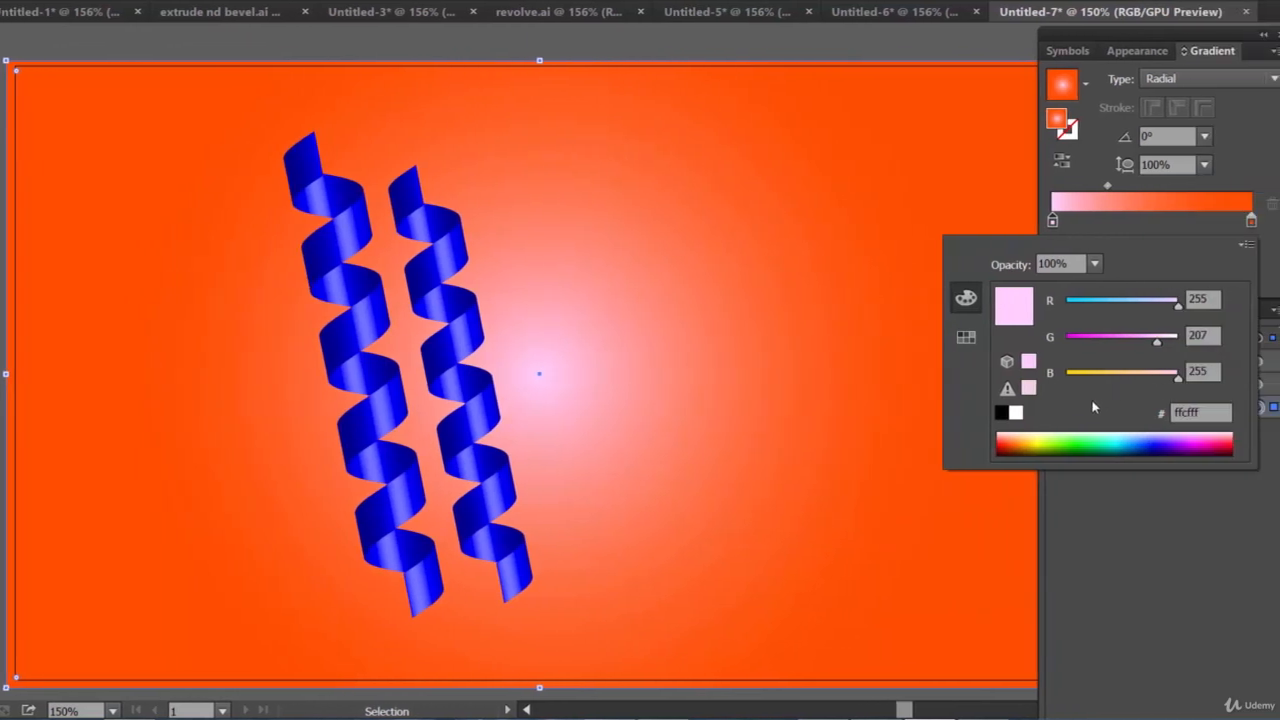
click(1005, 436)
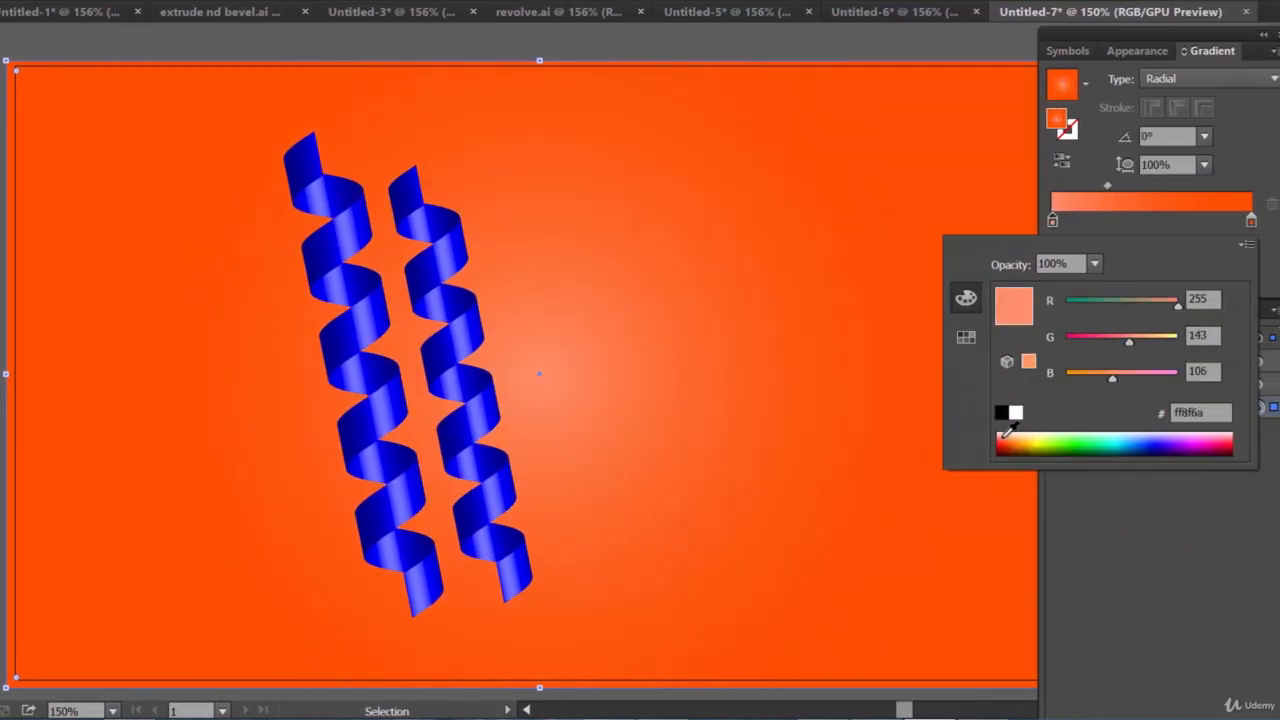
click(1010, 436)
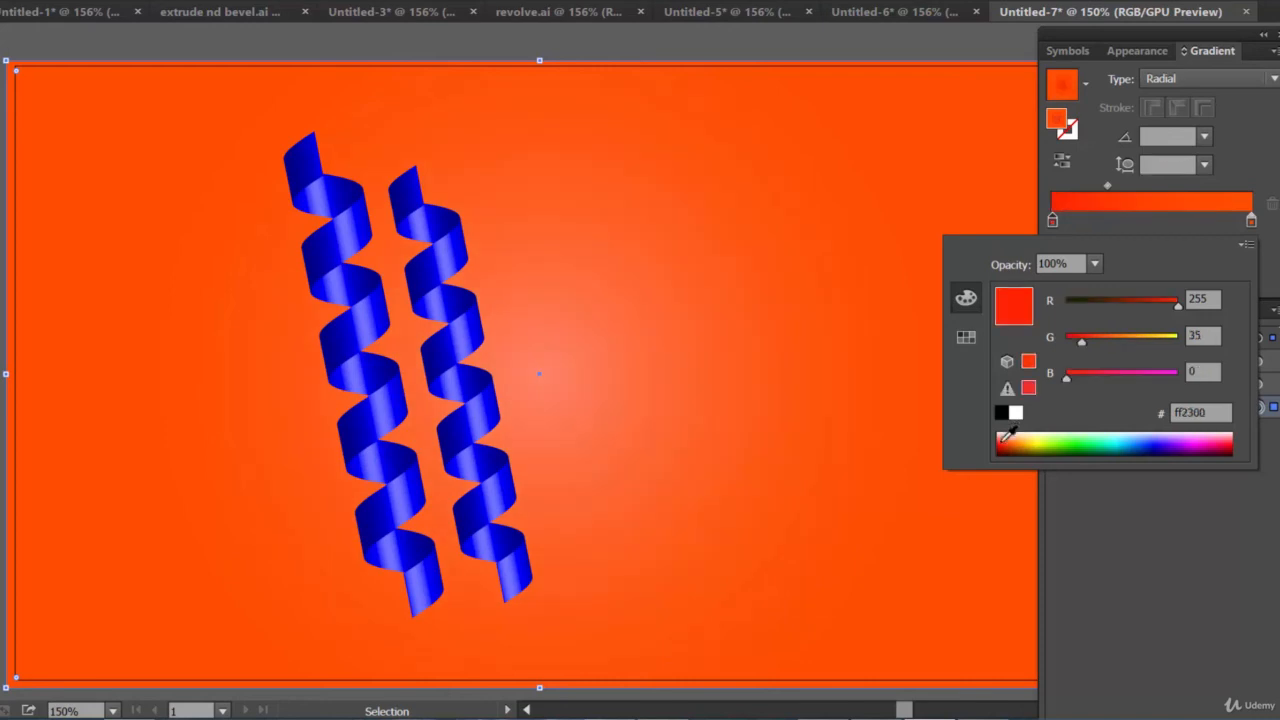
click(1011, 430)
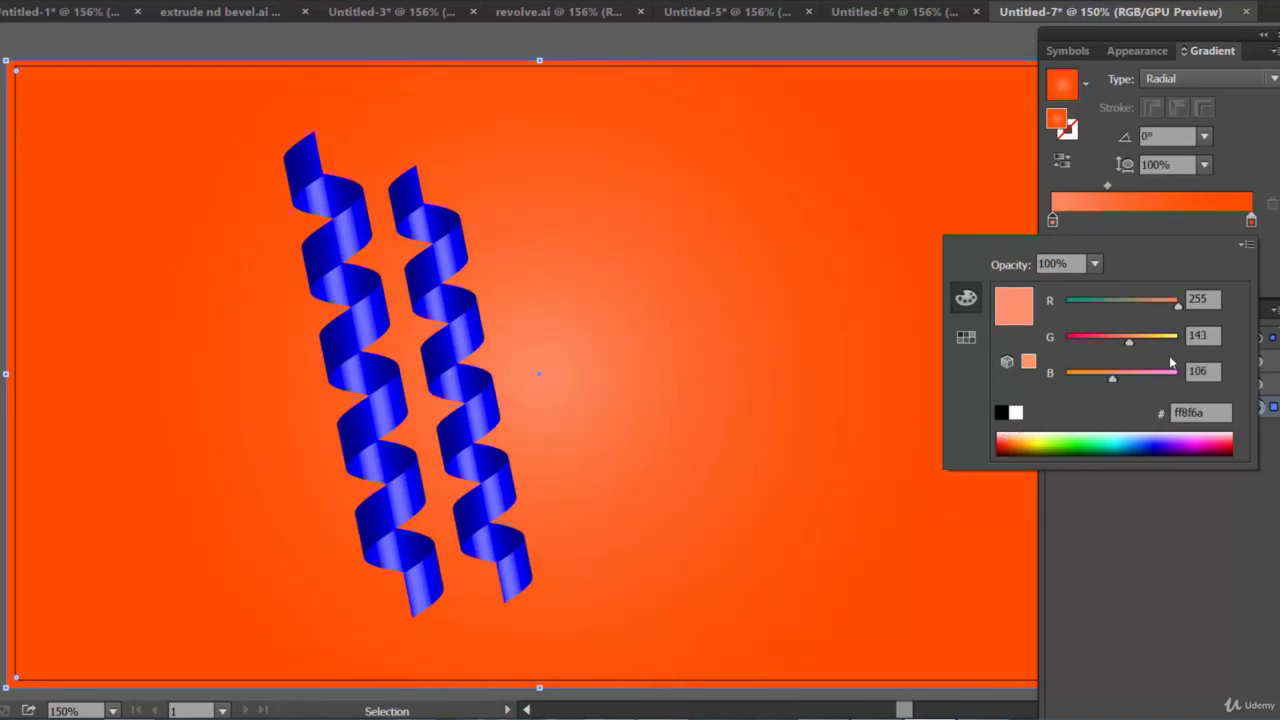
drag(1129, 344, 1164, 342)
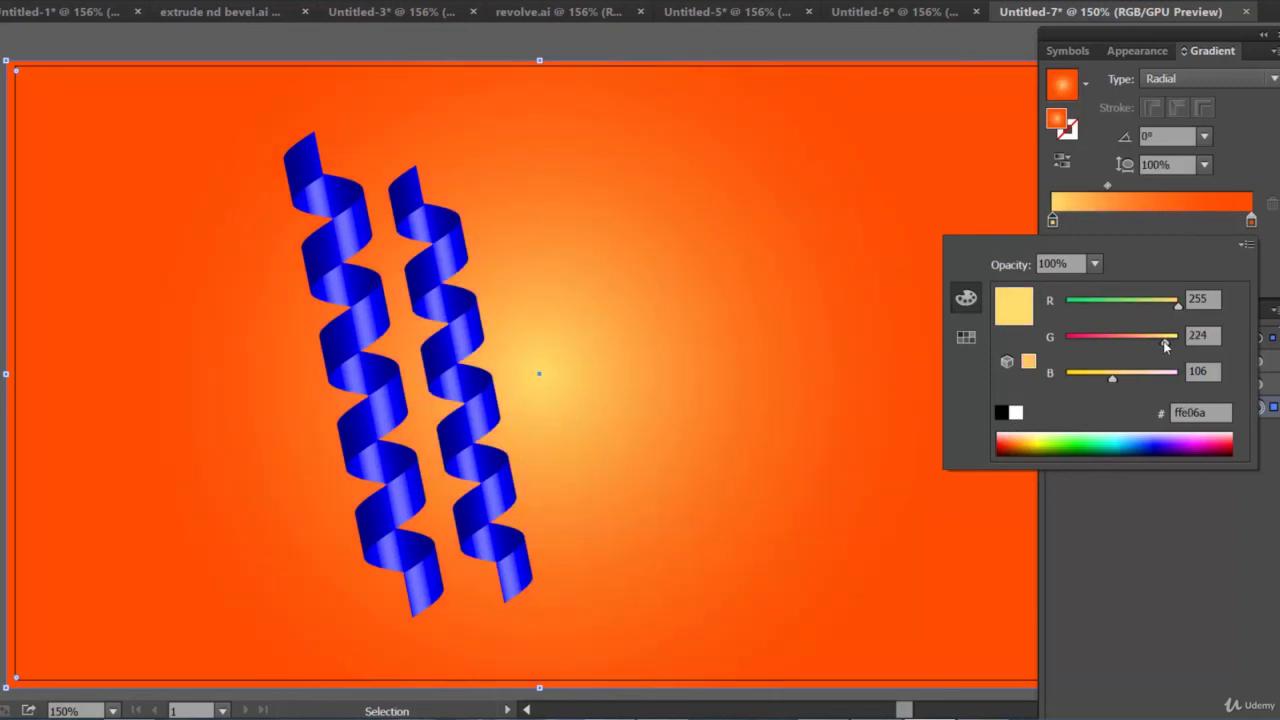
key(Escape)
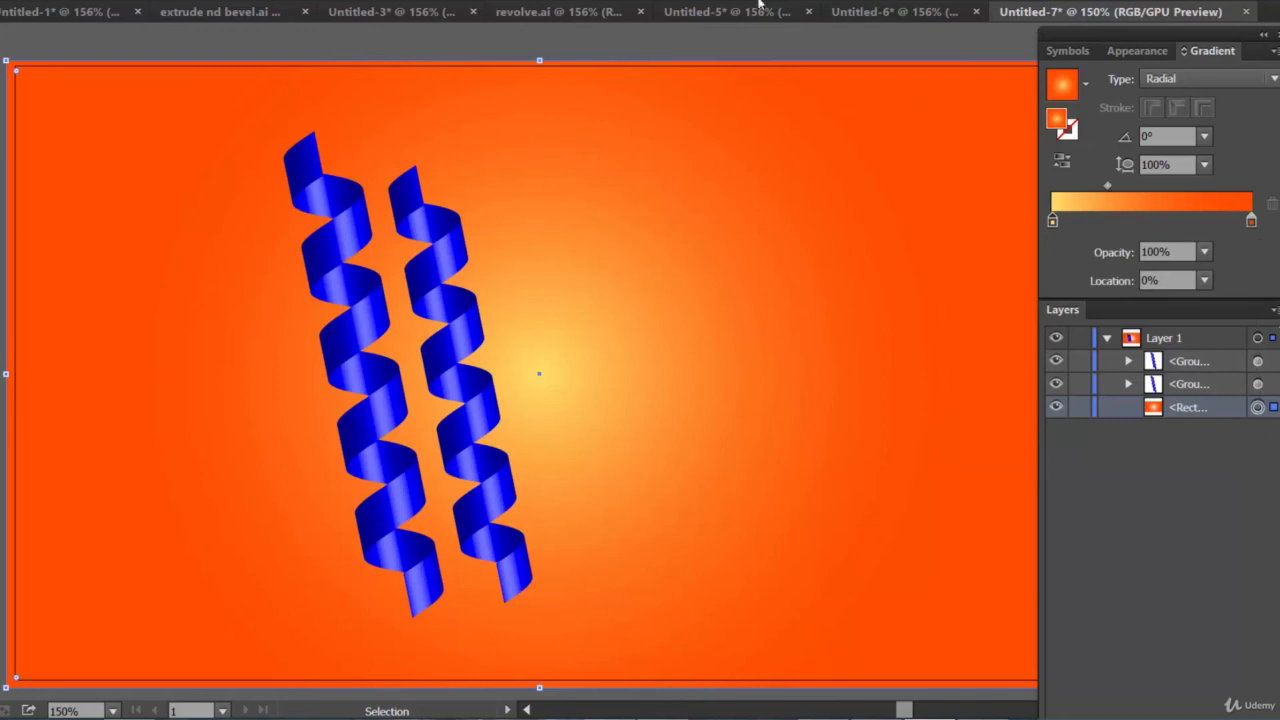
key(a)
click(352, 240)
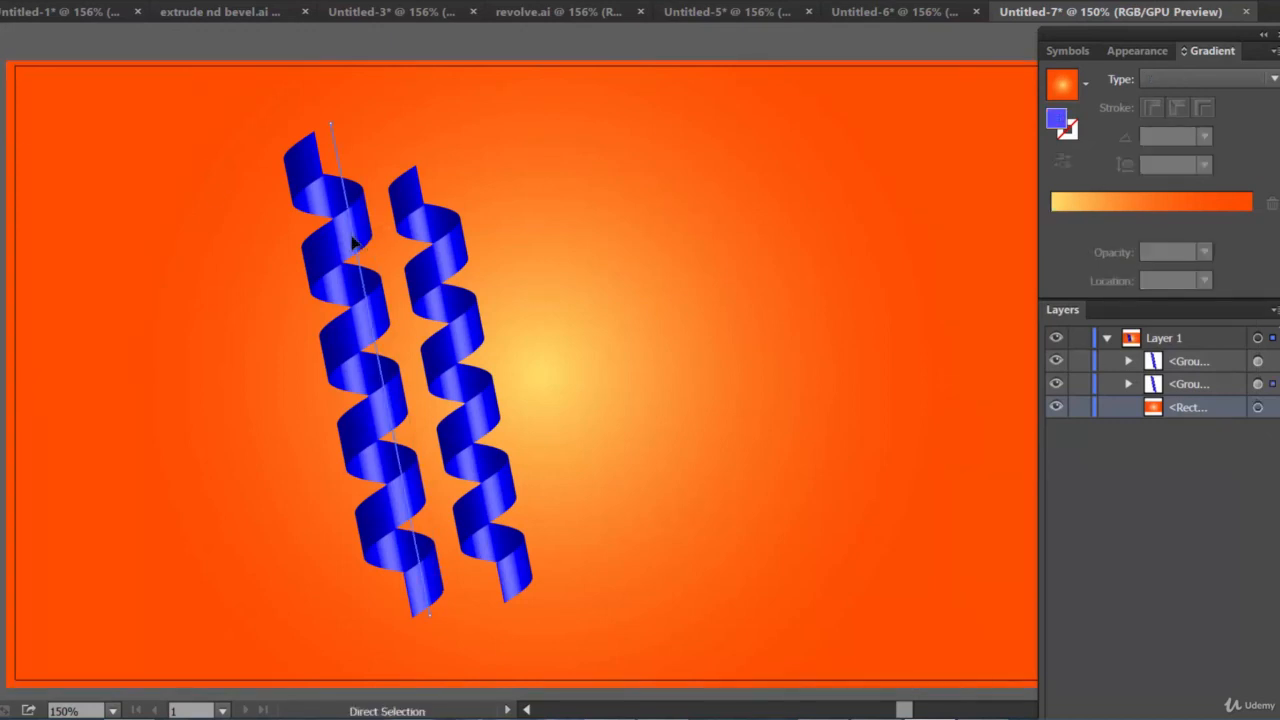
shift+click(455, 250)
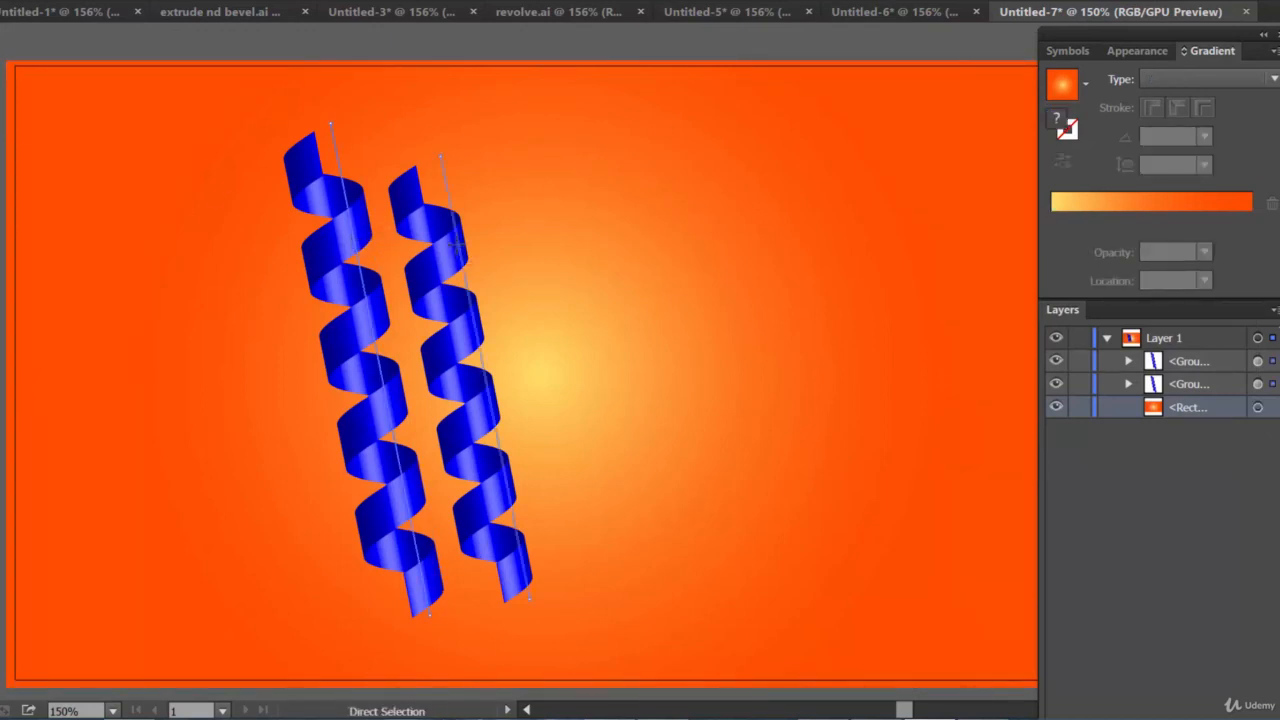
key(v)
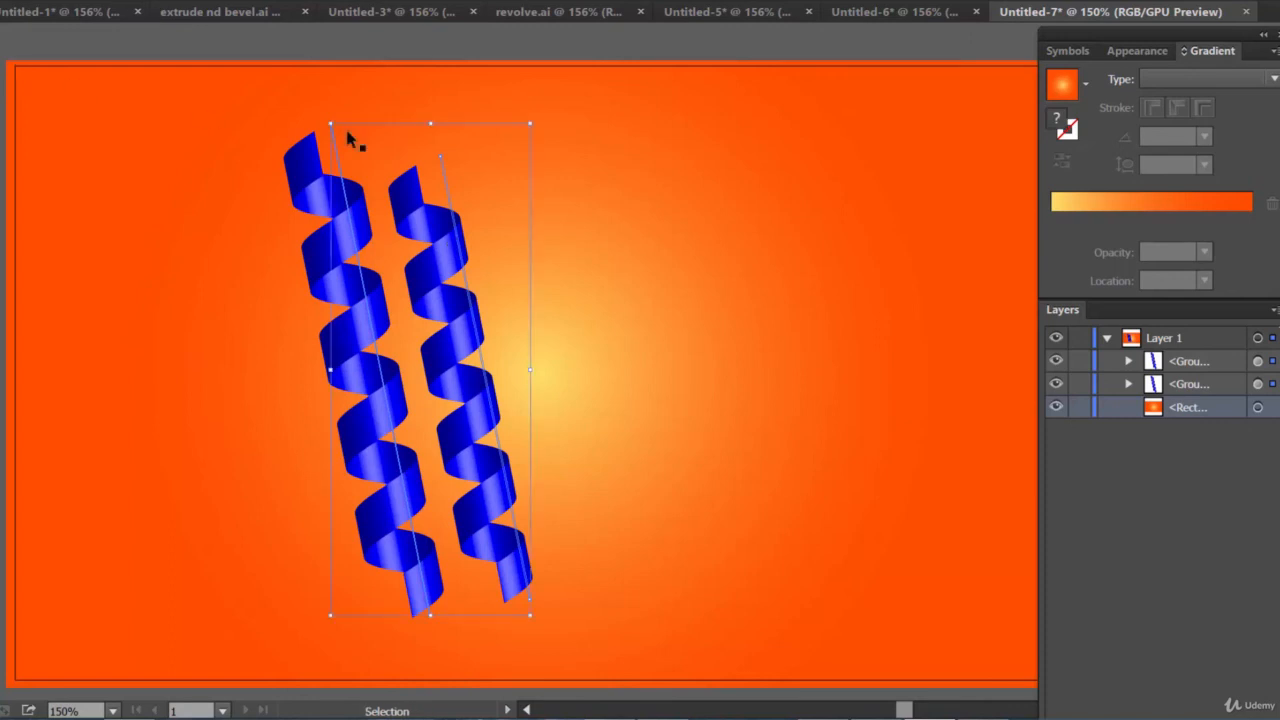
click(626, 341)
Select both spiral ribbons, enlarge them together and tilt them further counterclockwise.
click(443, 263)
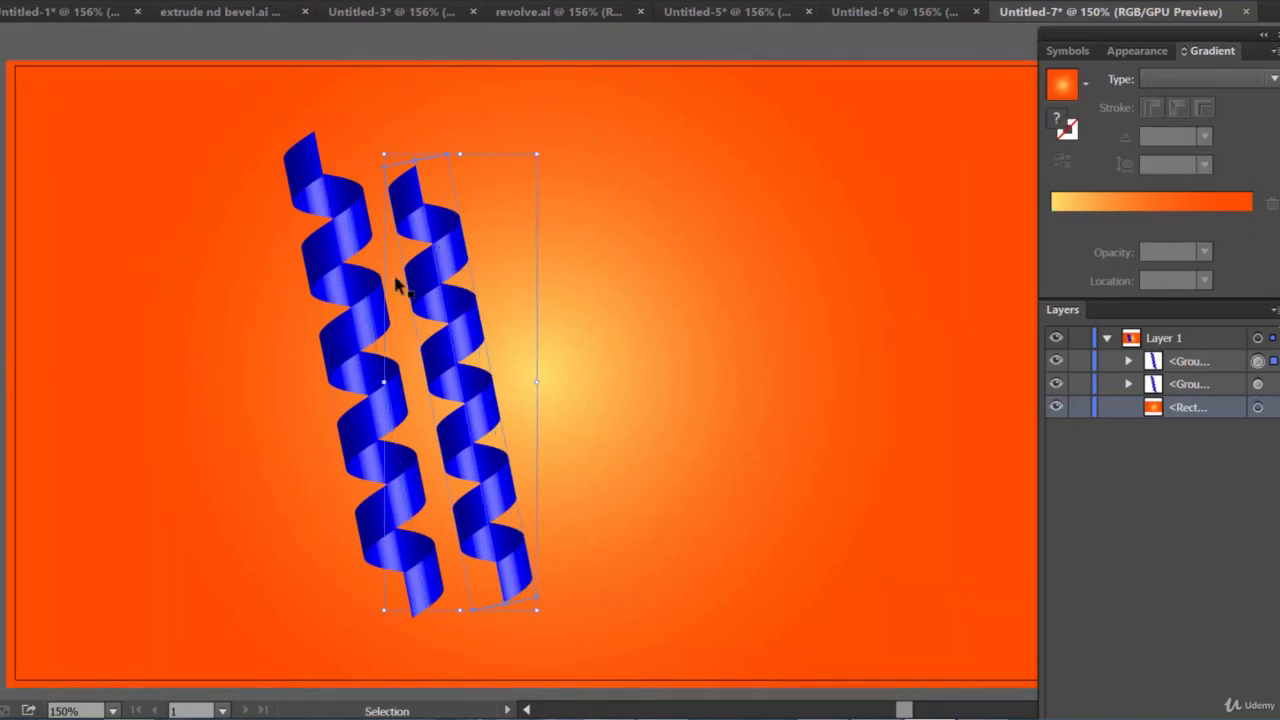
shift+click(329, 243)
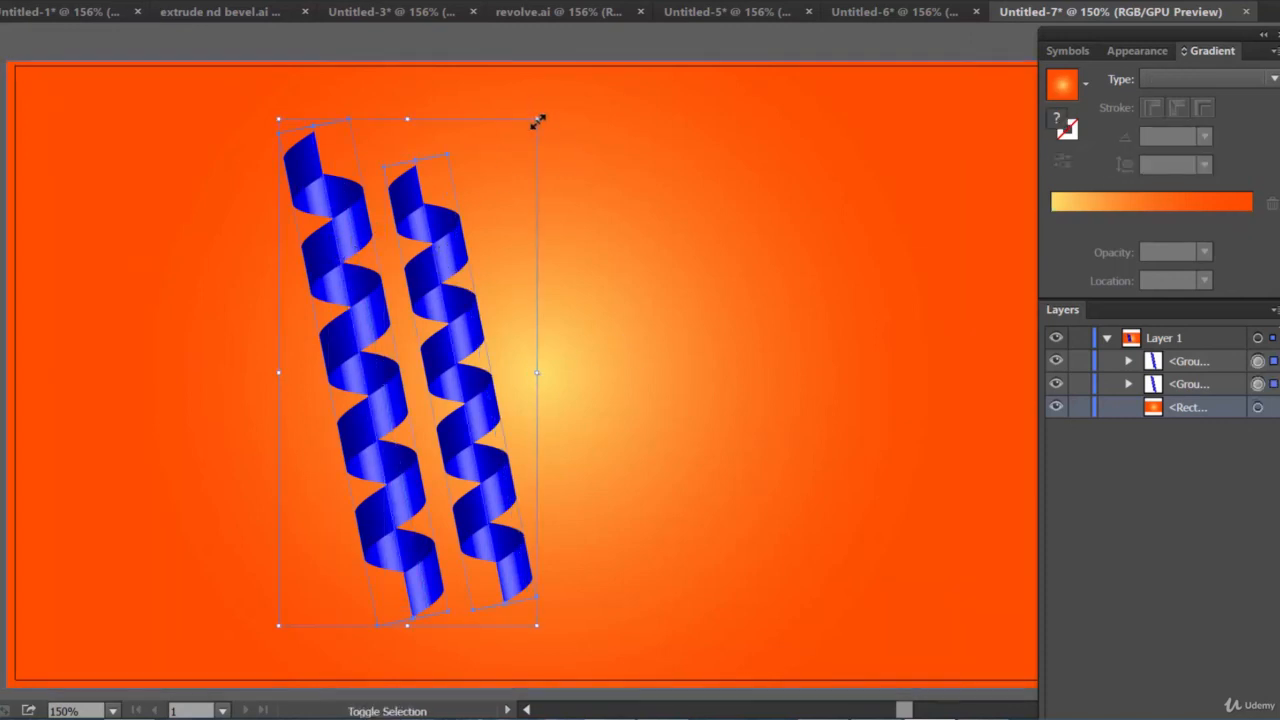
drag(537, 119, 641, 48)
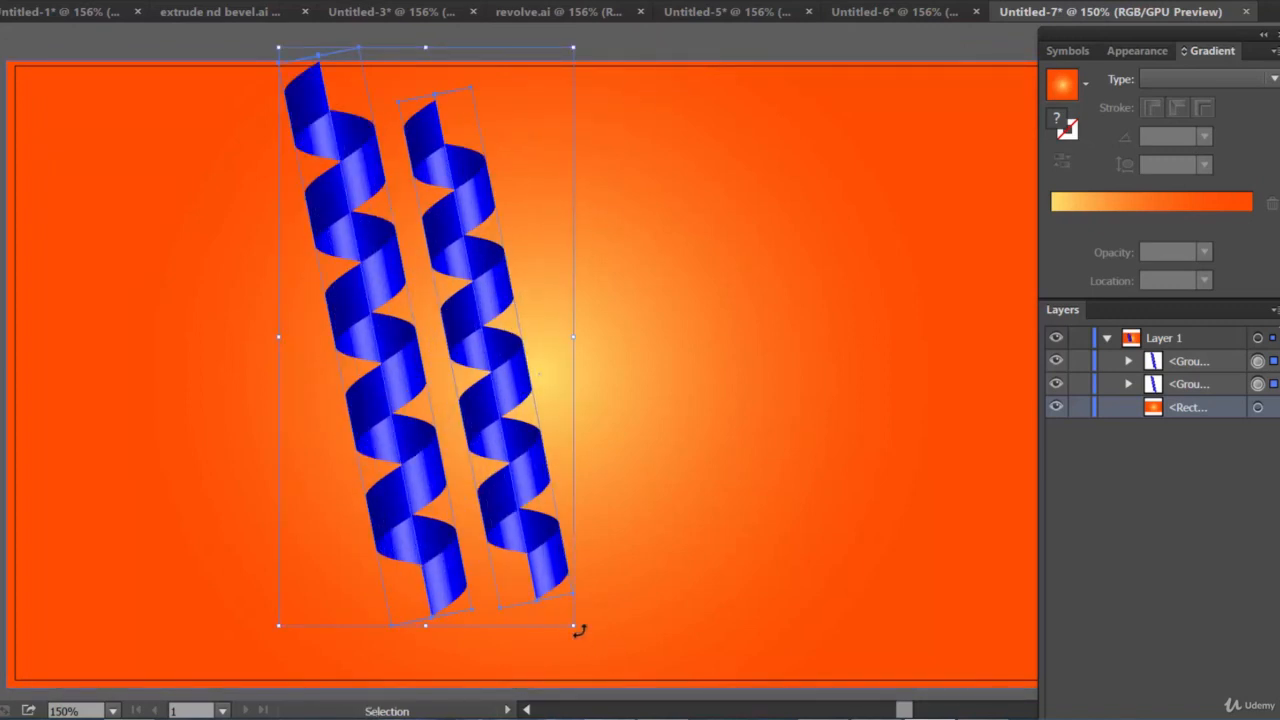
drag(577, 628, 654, 606)
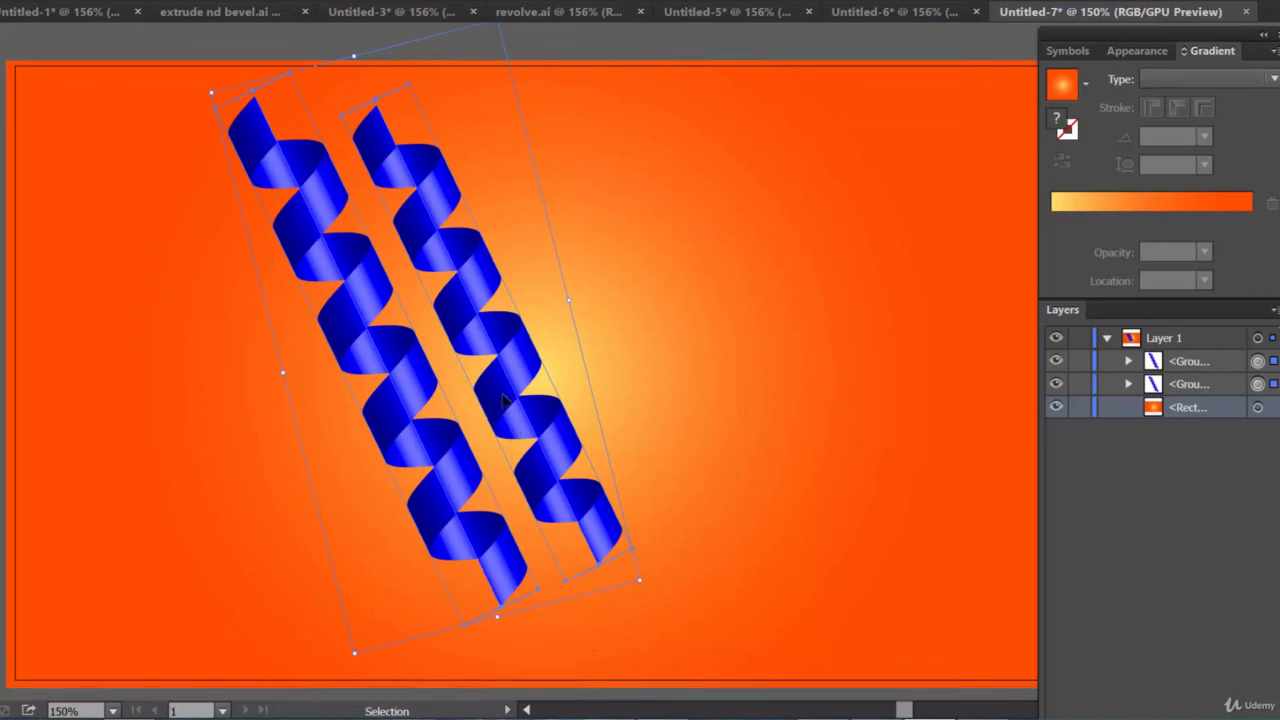
Enlarge both tilted spirals until they span the artboard's height, and nudge the smaller one slightly up and right.
drag(503, 400, 536, 434)
drag(657, 600, 811, 663)
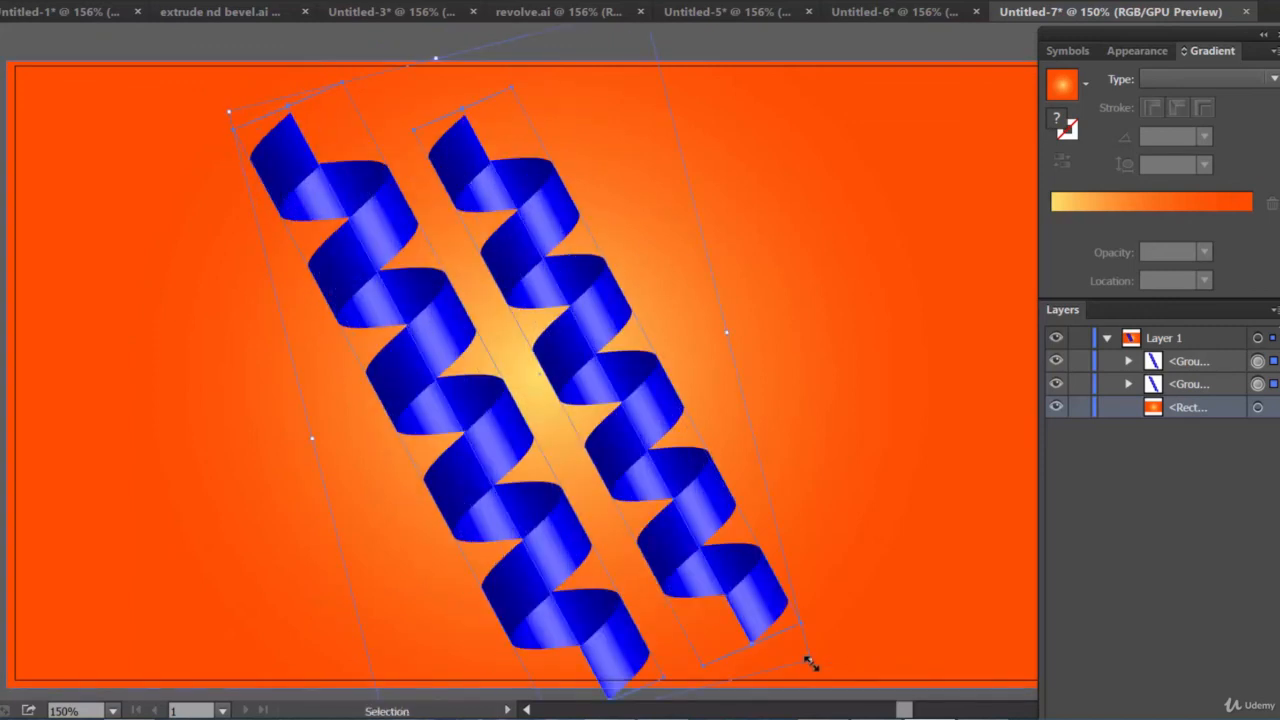
click(853, 497)
click(659, 430)
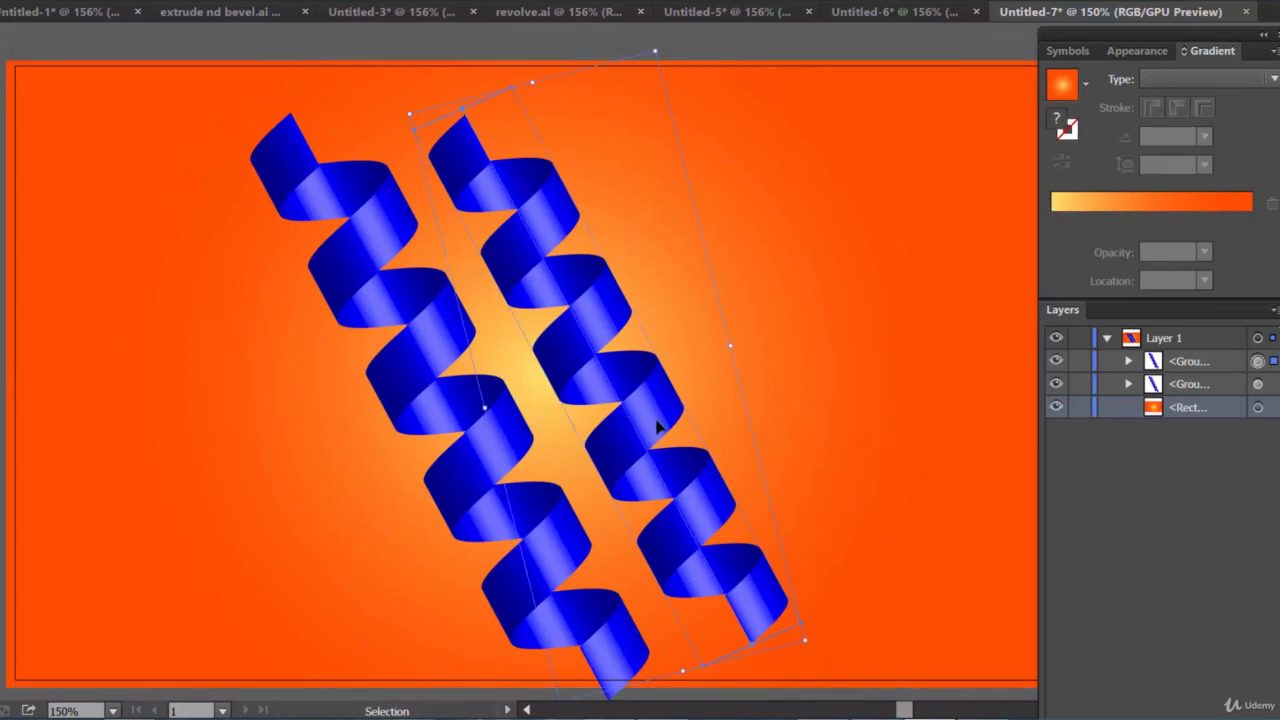
mouse_move(659, 430)
mouse_down()
mouse_move(605, 414)
mouse_move(648, 398)
mouse_move(664, 428)
mouse_up()
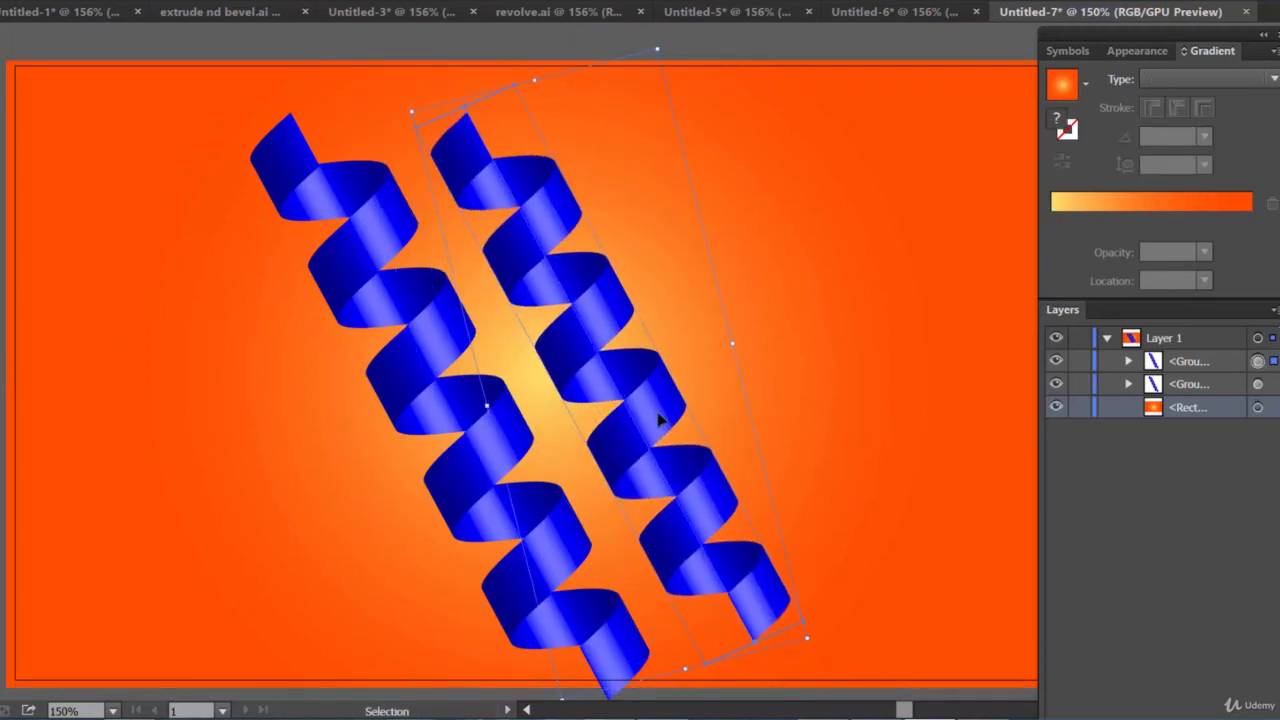
click(522, 448)
click(931, 410)
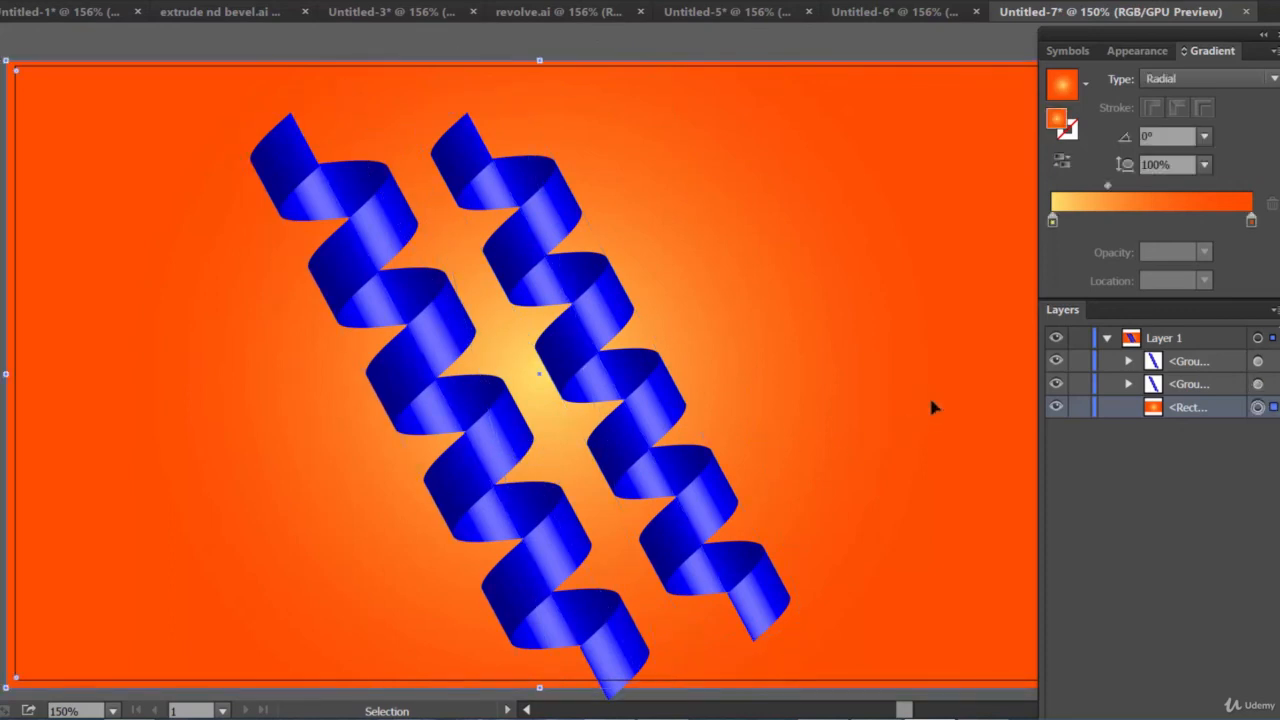
Compare the blue spirals on the orange background with the red ribbon reference artwork in Untitled-6.
click(890, 11)
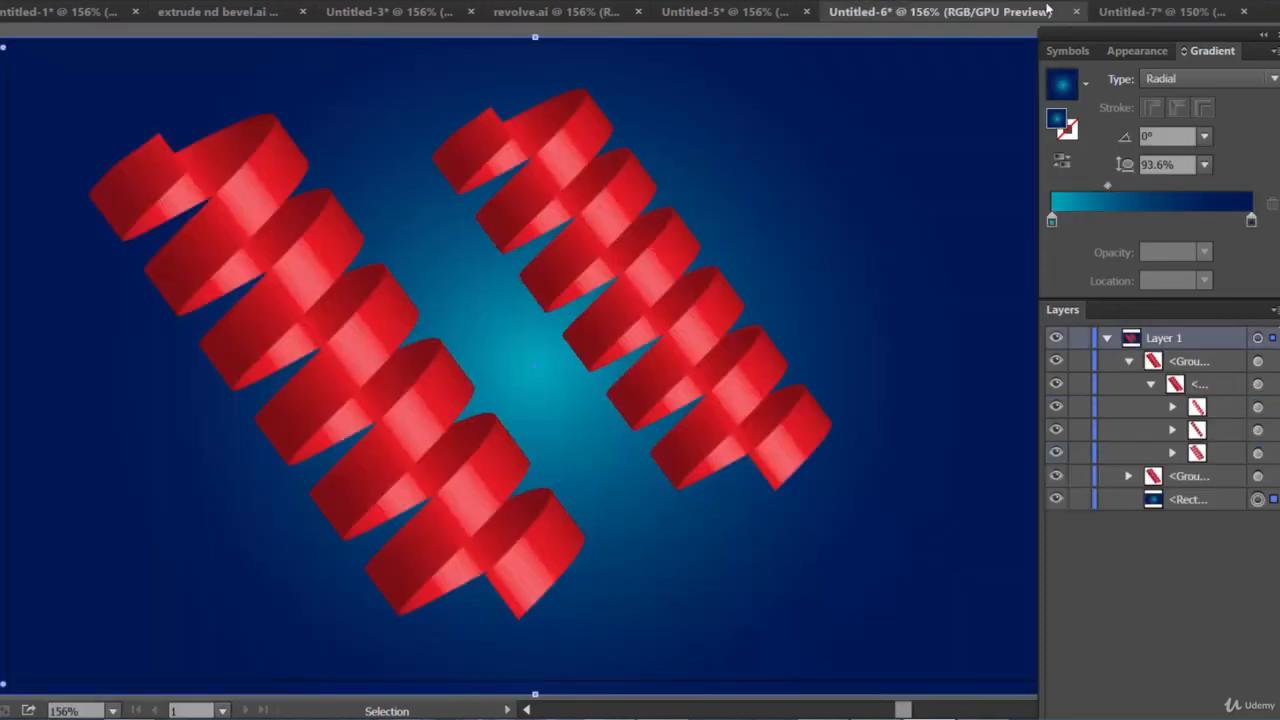
click(1139, 12)
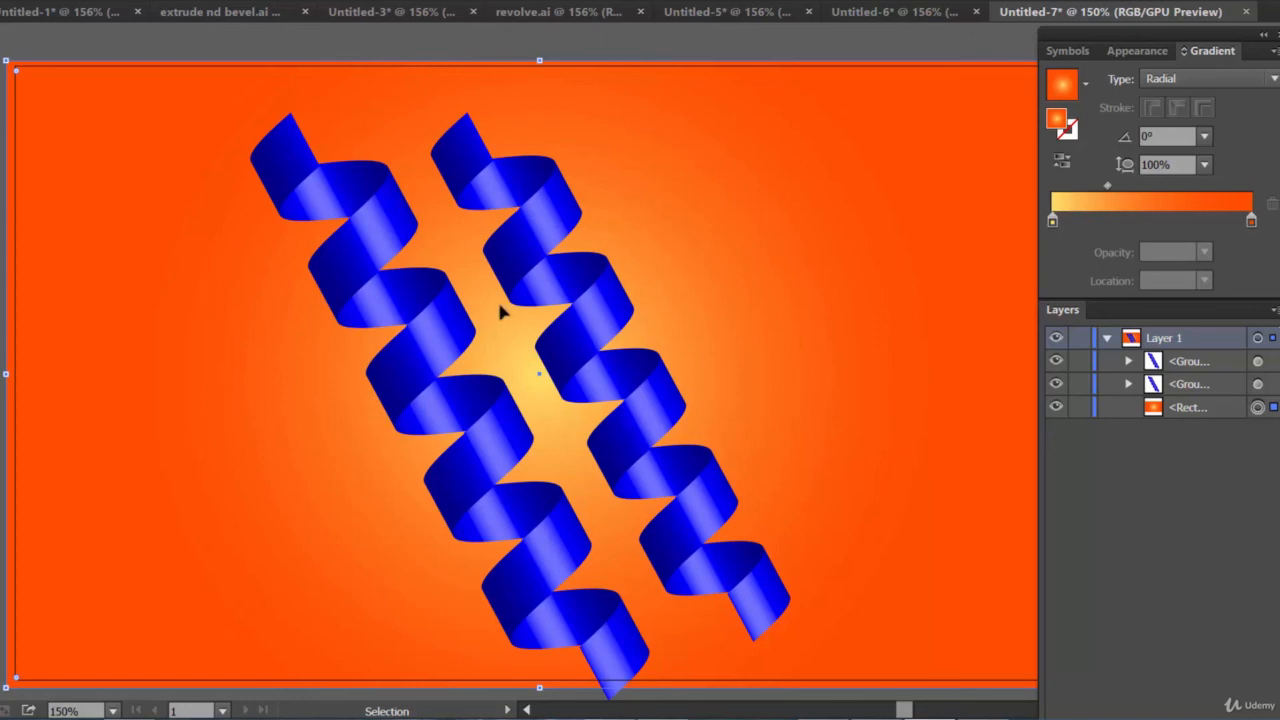
click(898, 12)
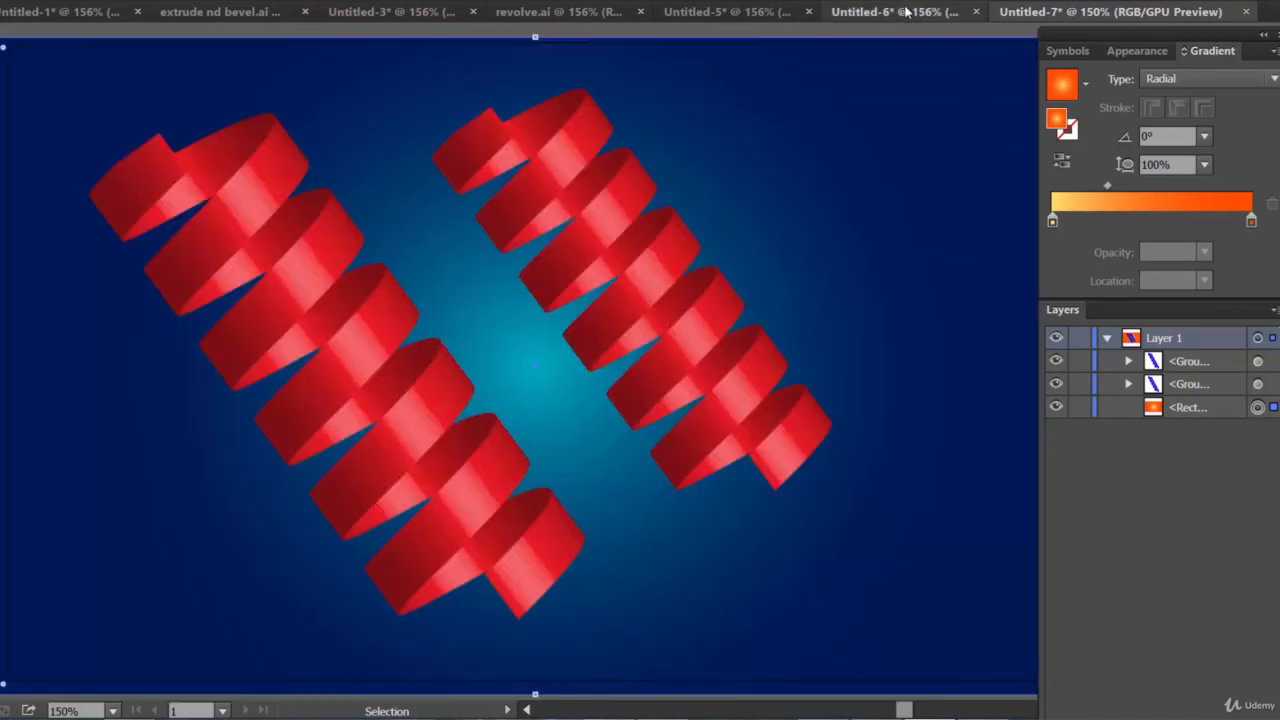